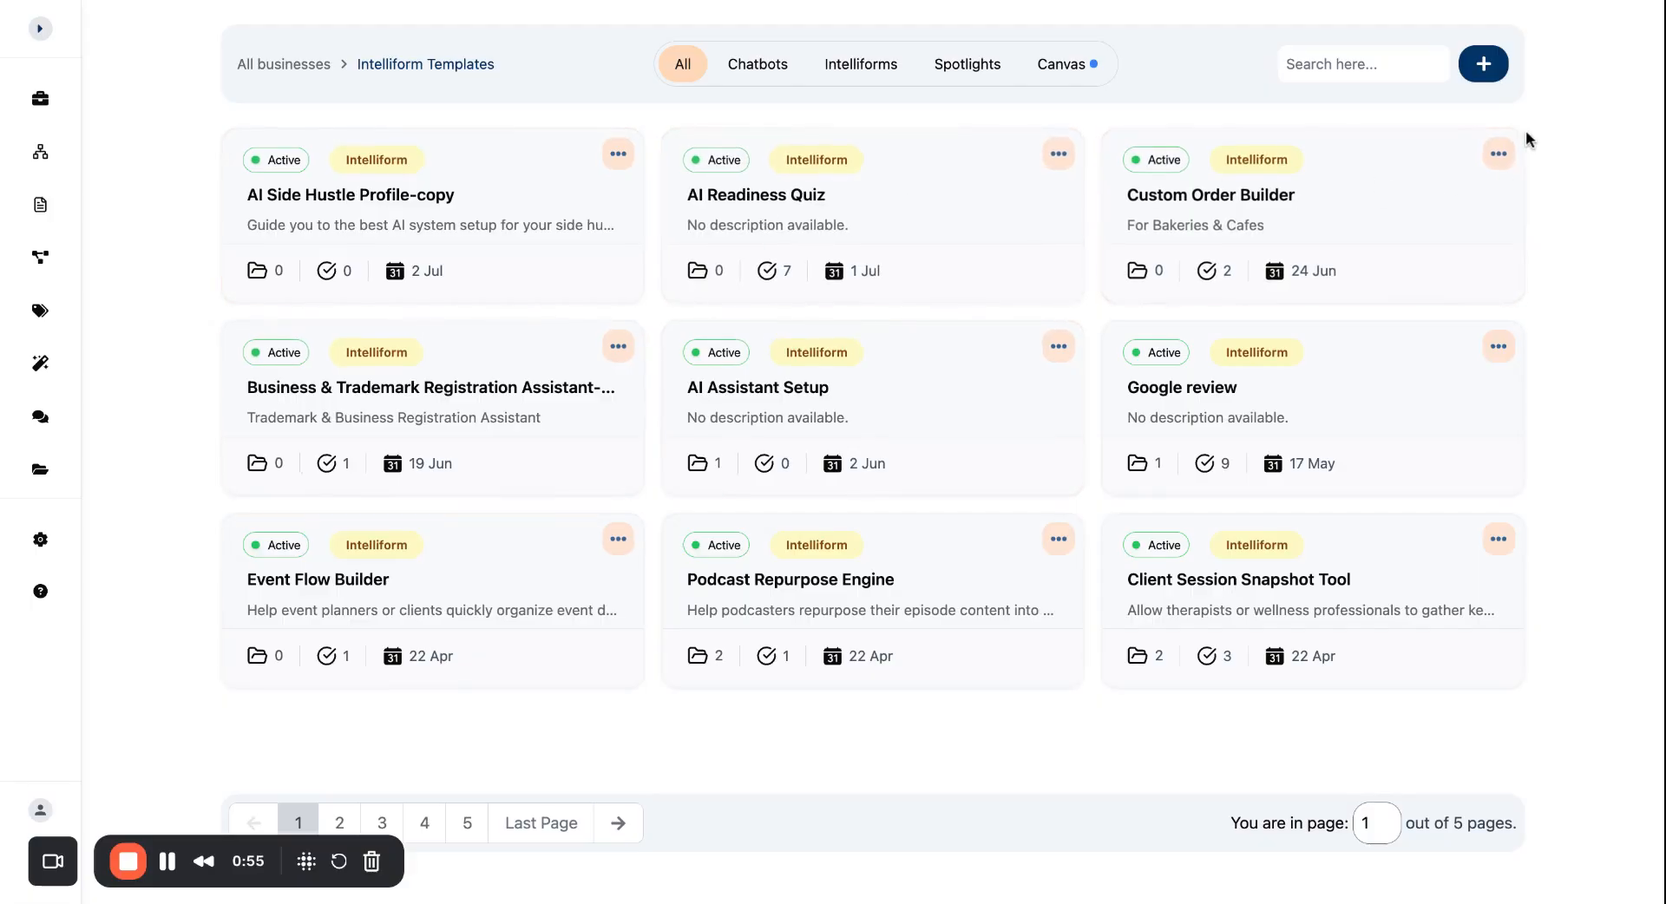
- Create a new IntelliForm named "Moving Services Intelliform" and open it for editing
{"action": "left_click", "coordinate": [1486, 65]}
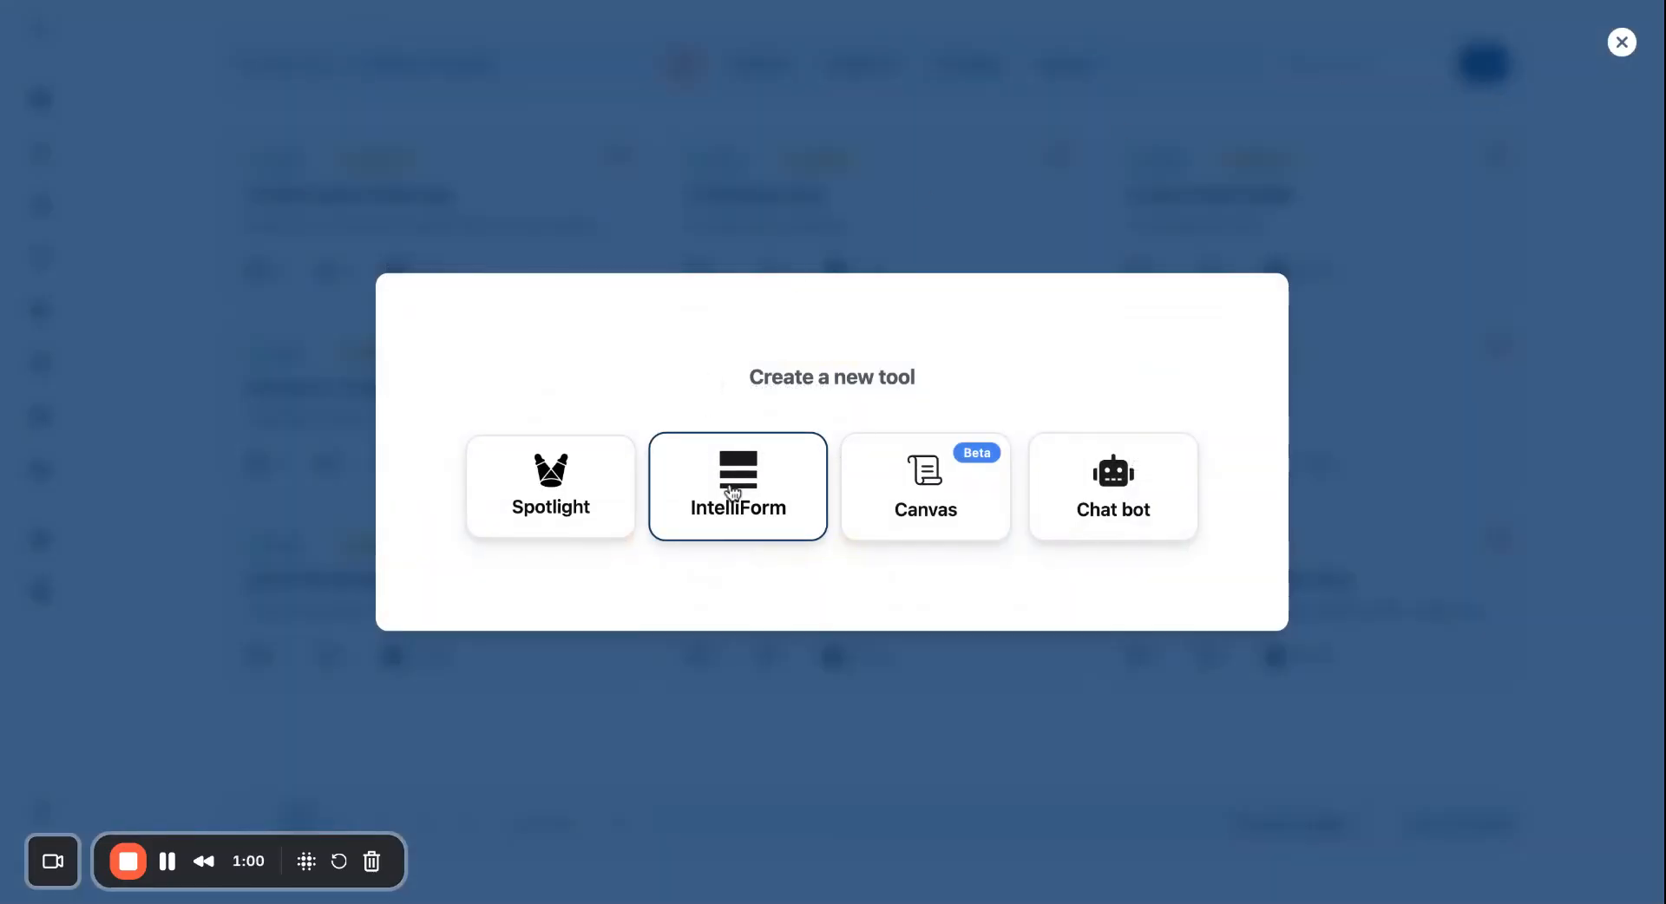
{"action": "left_click", "coordinate": [733, 491]}
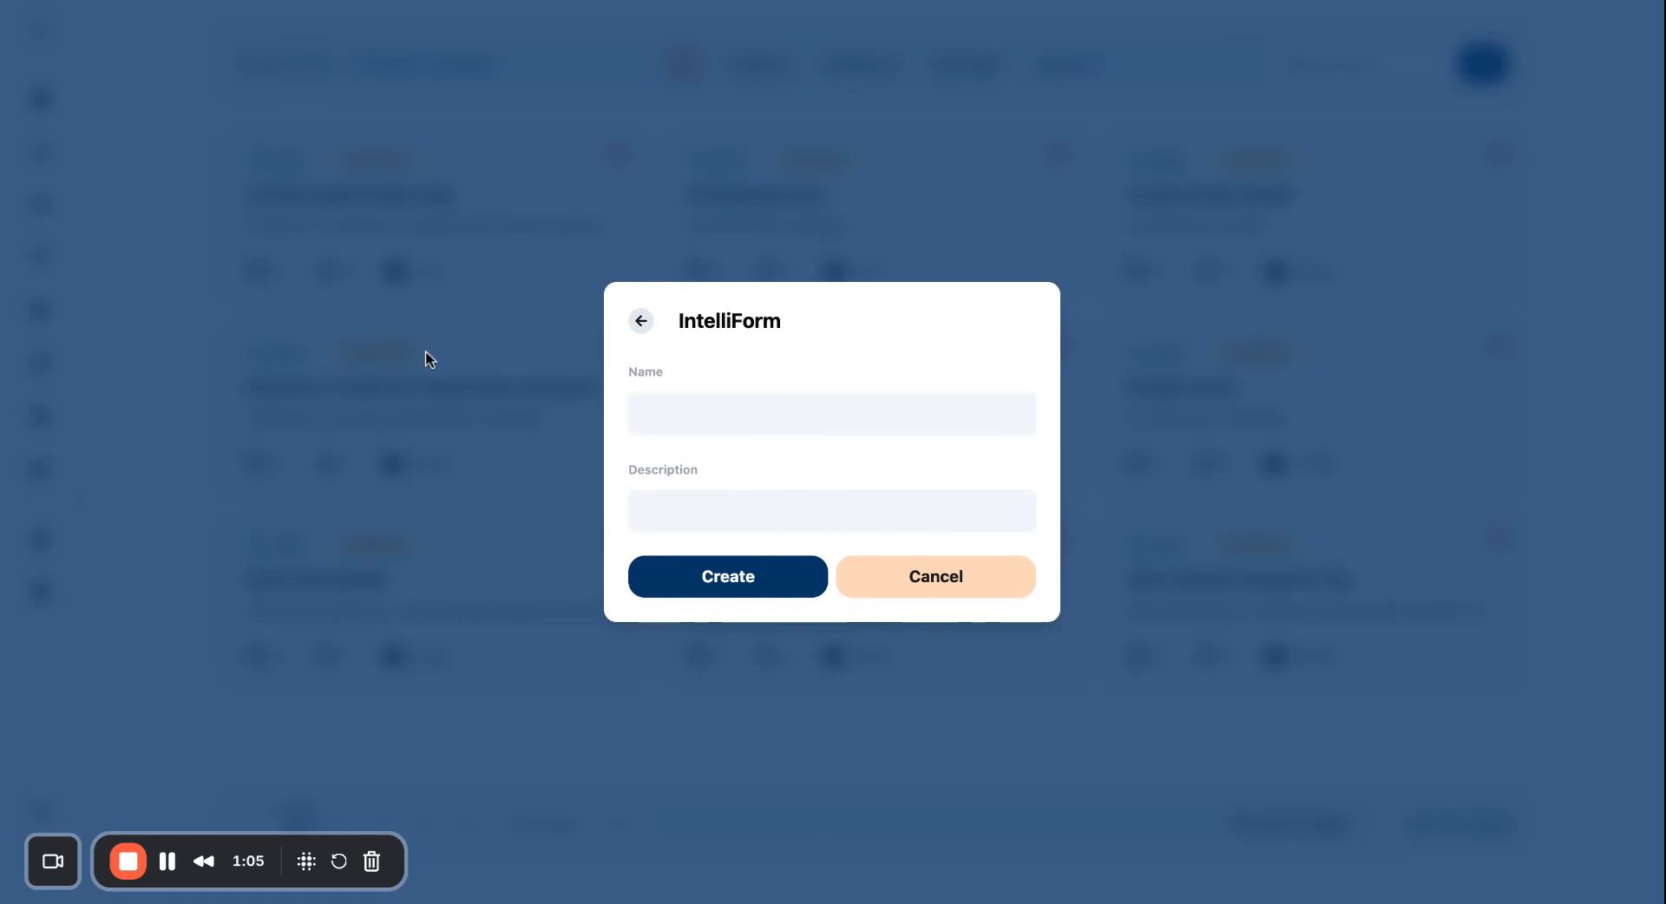
{"action": "left_click", "coordinate": [722, 410]}
{"action": "type", "text": "Moving Services Intelliform"}
{"action": "left_click", "coordinate": [789, 576]}
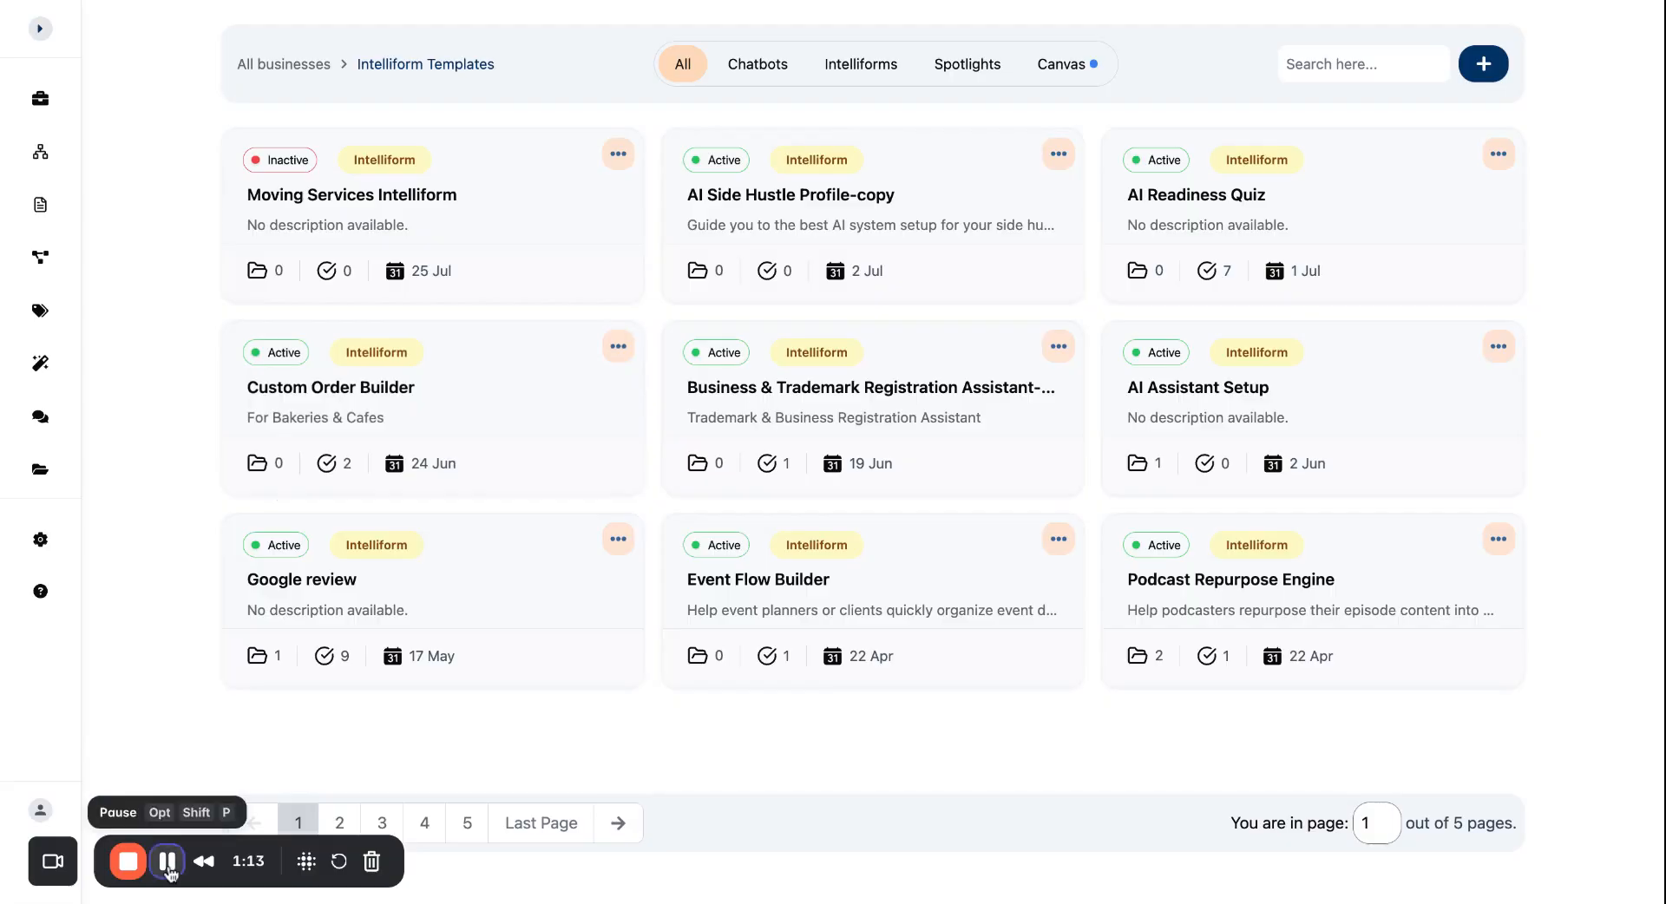
{"action": "left_click", "coordinate": [449, 187]}
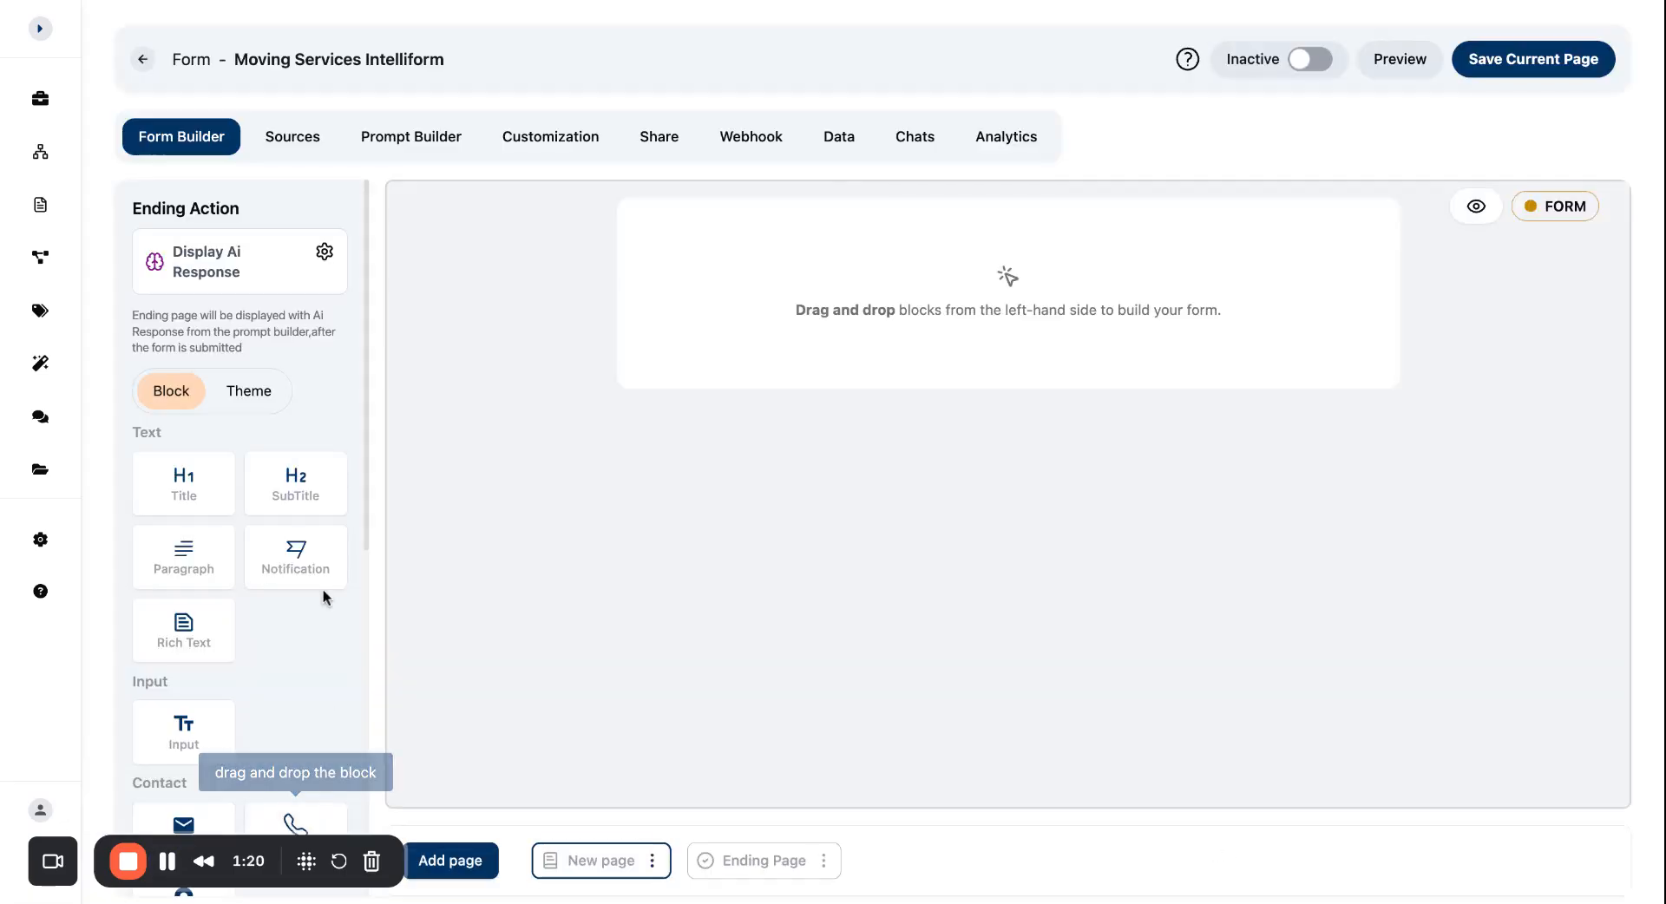
- Review the form's ending action options without saving any change
{"action": "left_click", "coordinate": [203, 209]}
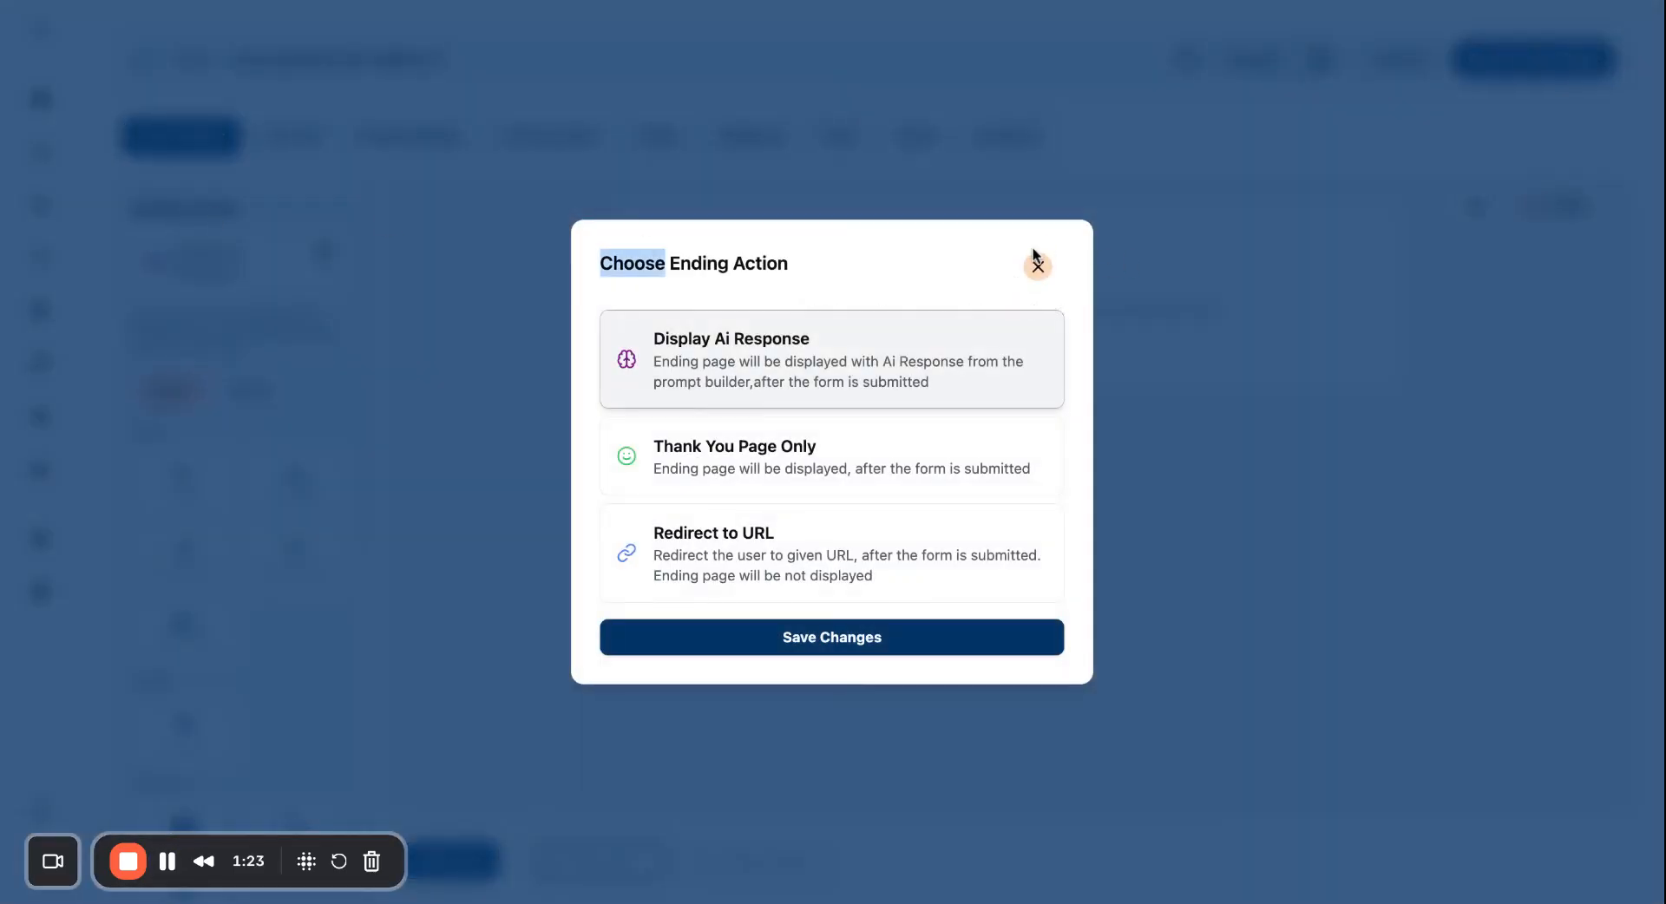
{"action": "left_click", "coordinate": [665, 347]}
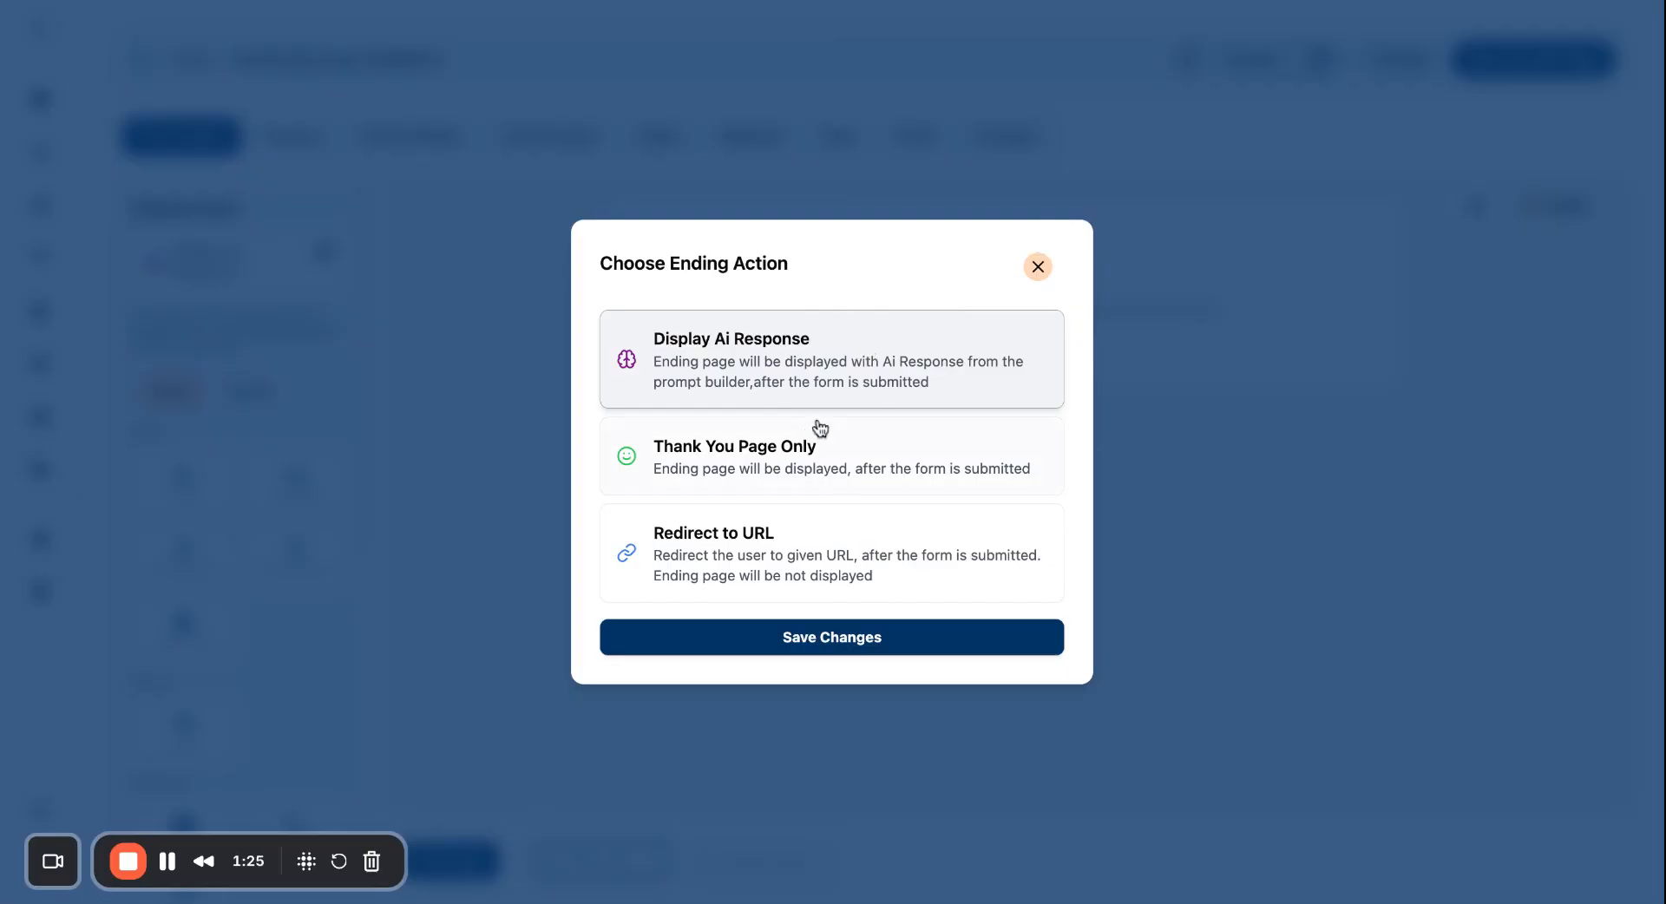
{"action": "left_click", "coordinate": [1037, 266]}
- Add a title block to the form reading "Let's Plan Your Move!" with centred text alignment
{"action": "scroll", "coordinate": [261, 373], "scroll_direction": "down", "scroll_amount": 2}
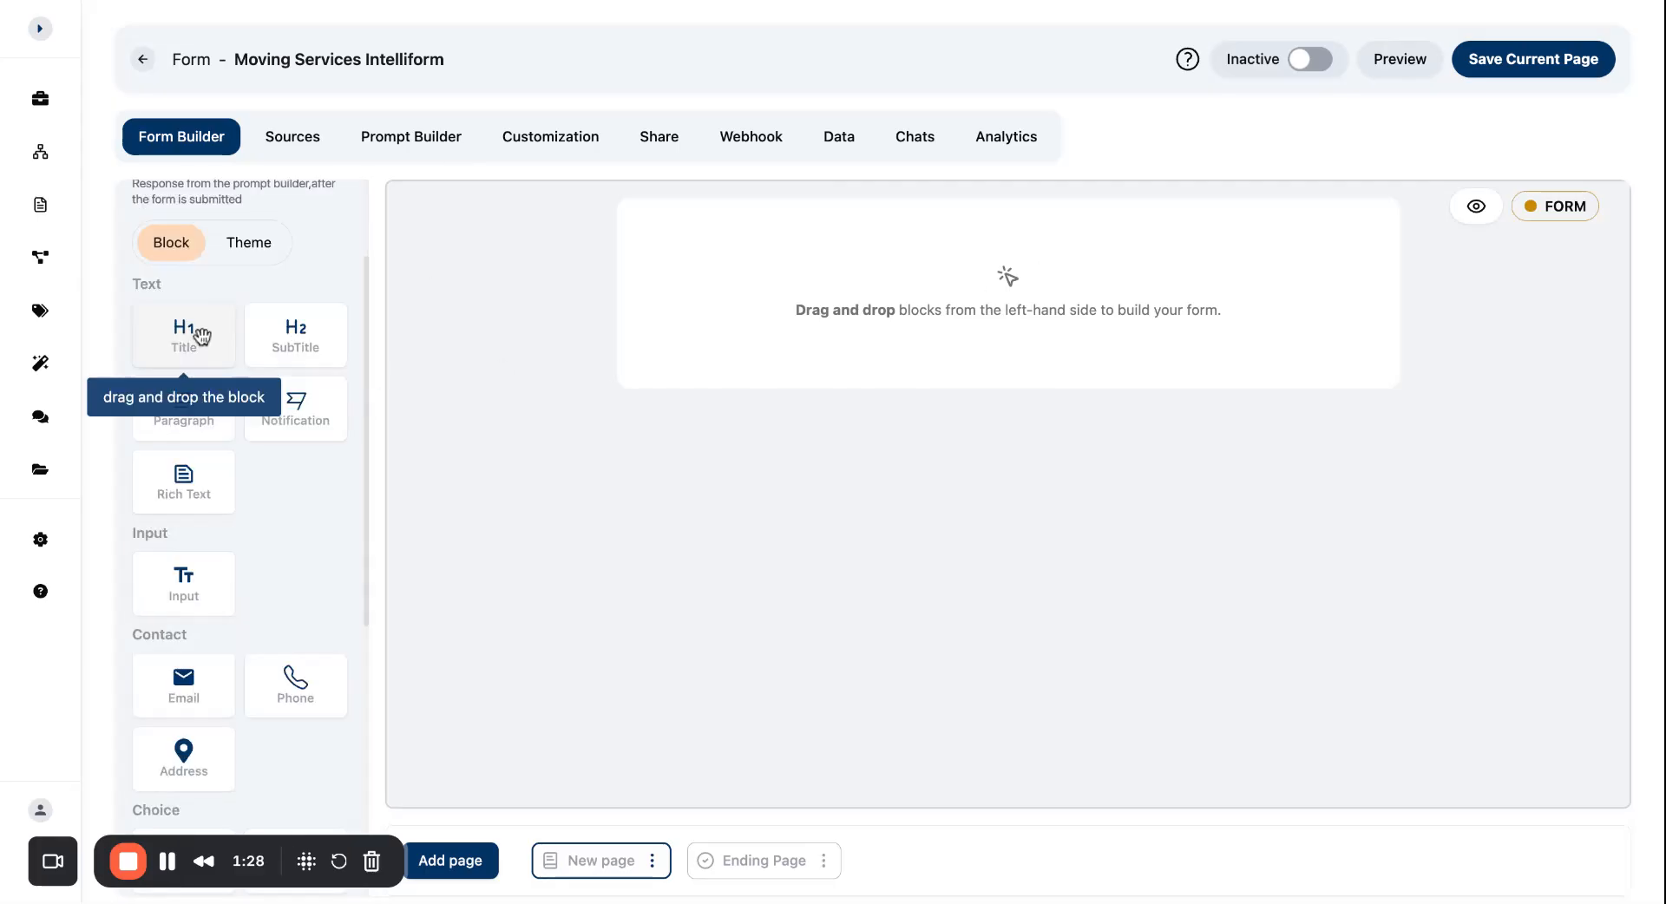
{"action": "left_click_drag", "start_coordinate": [200, 334], "coordinate": [890, 300]}
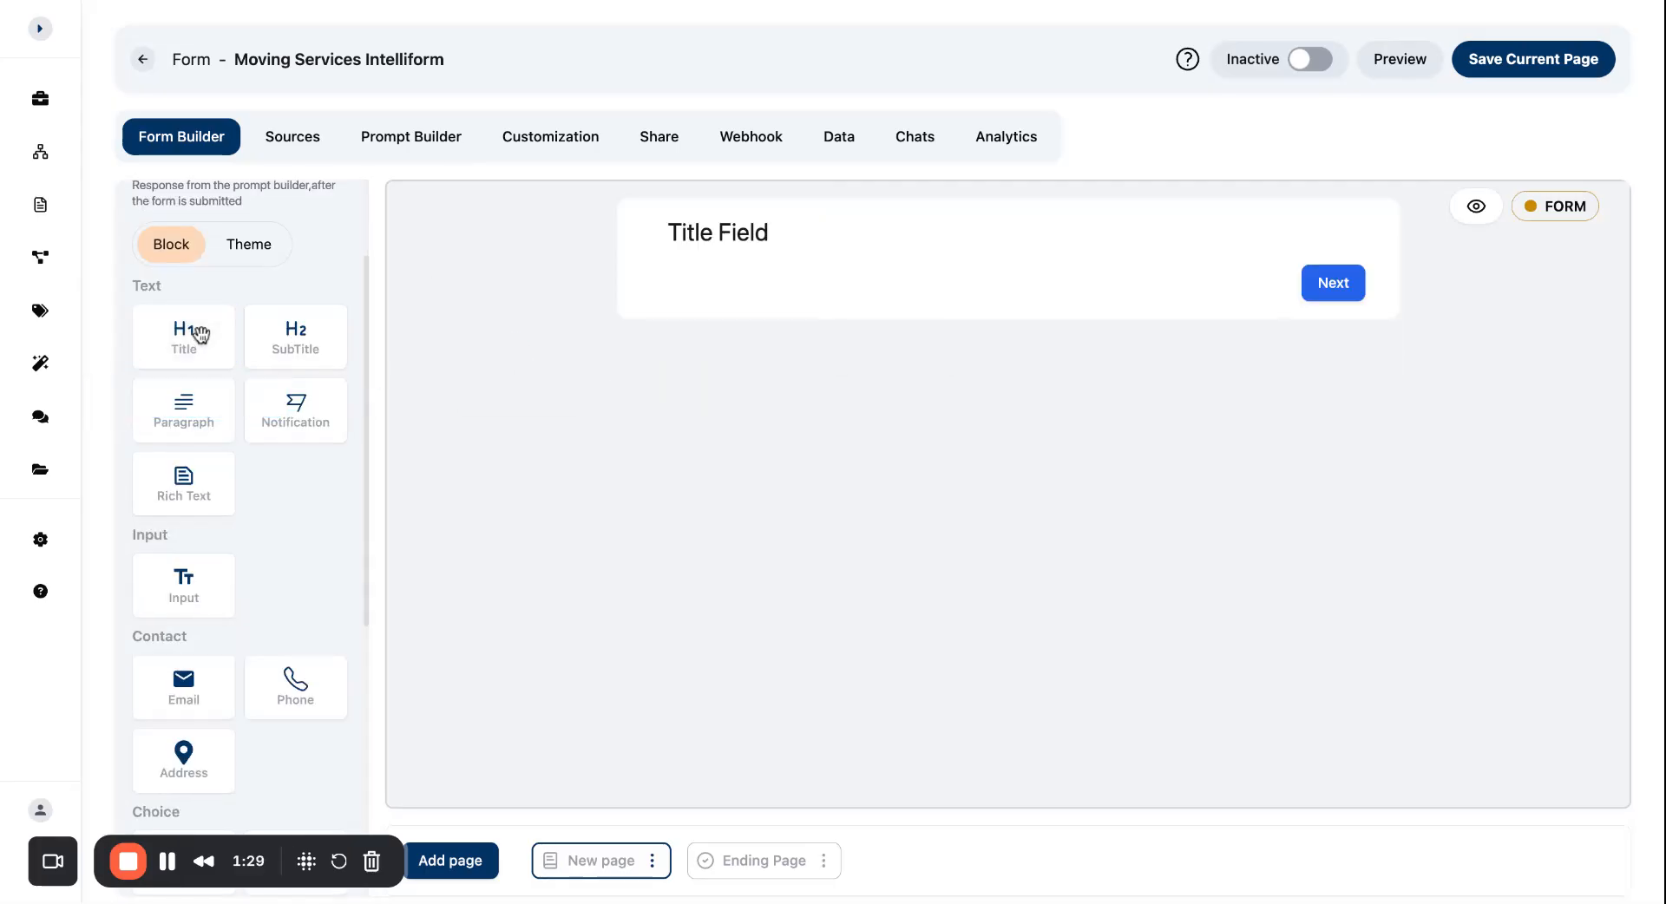
{"action": "left_click", "coordinate": [756, 248]}
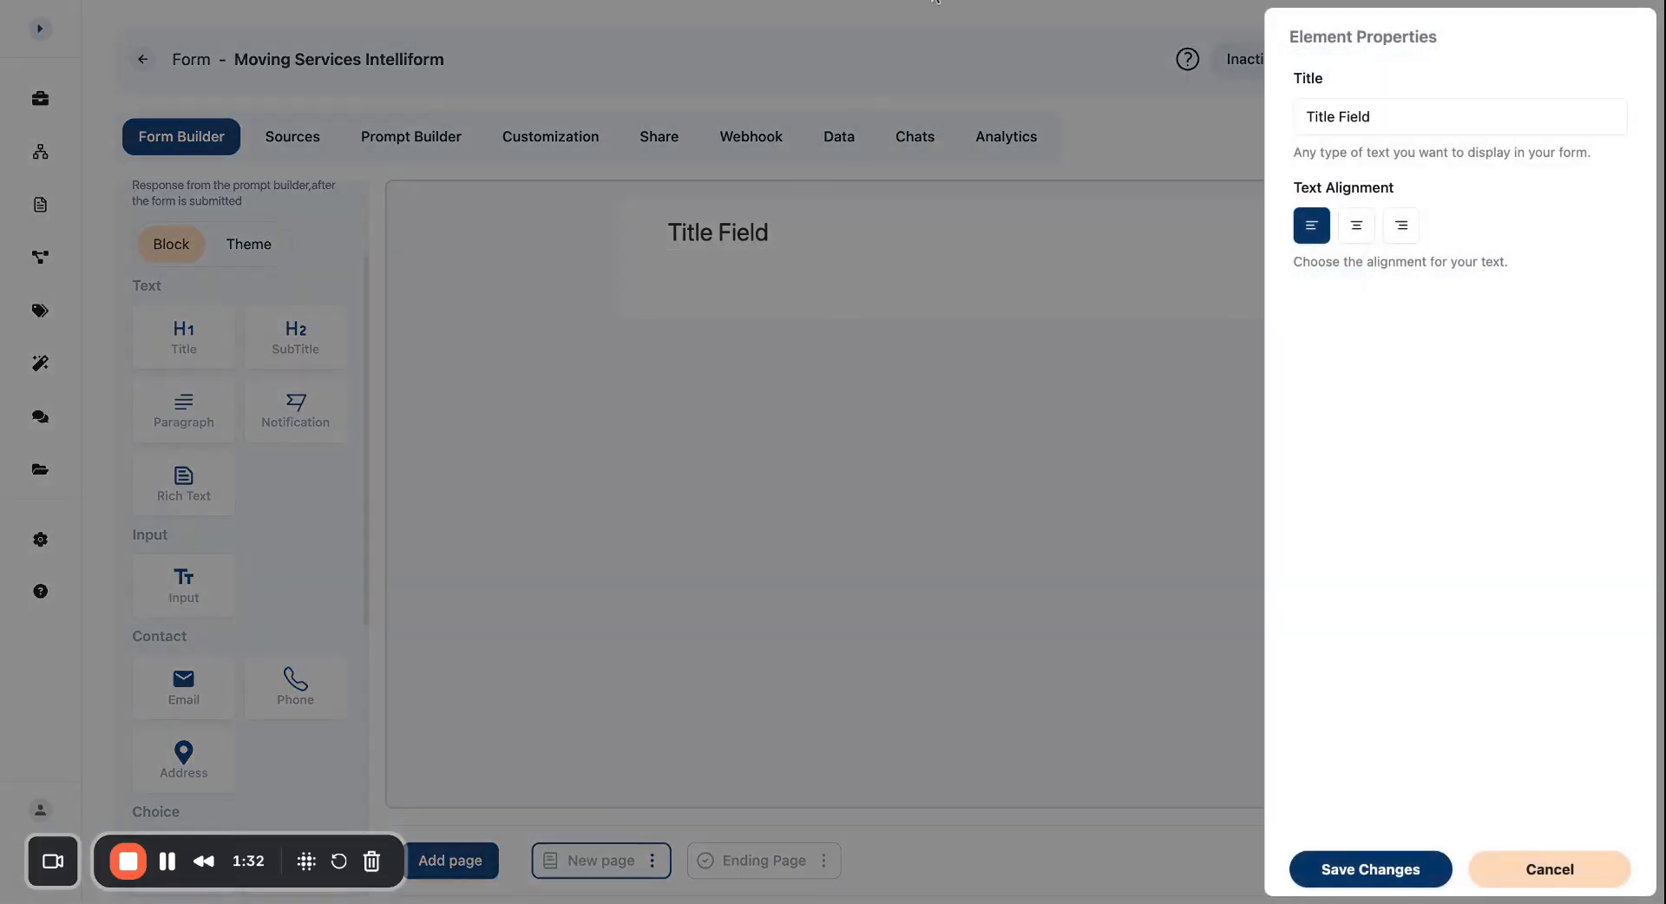
{"action": "triple_click", "coordinate": [1446, 130]}
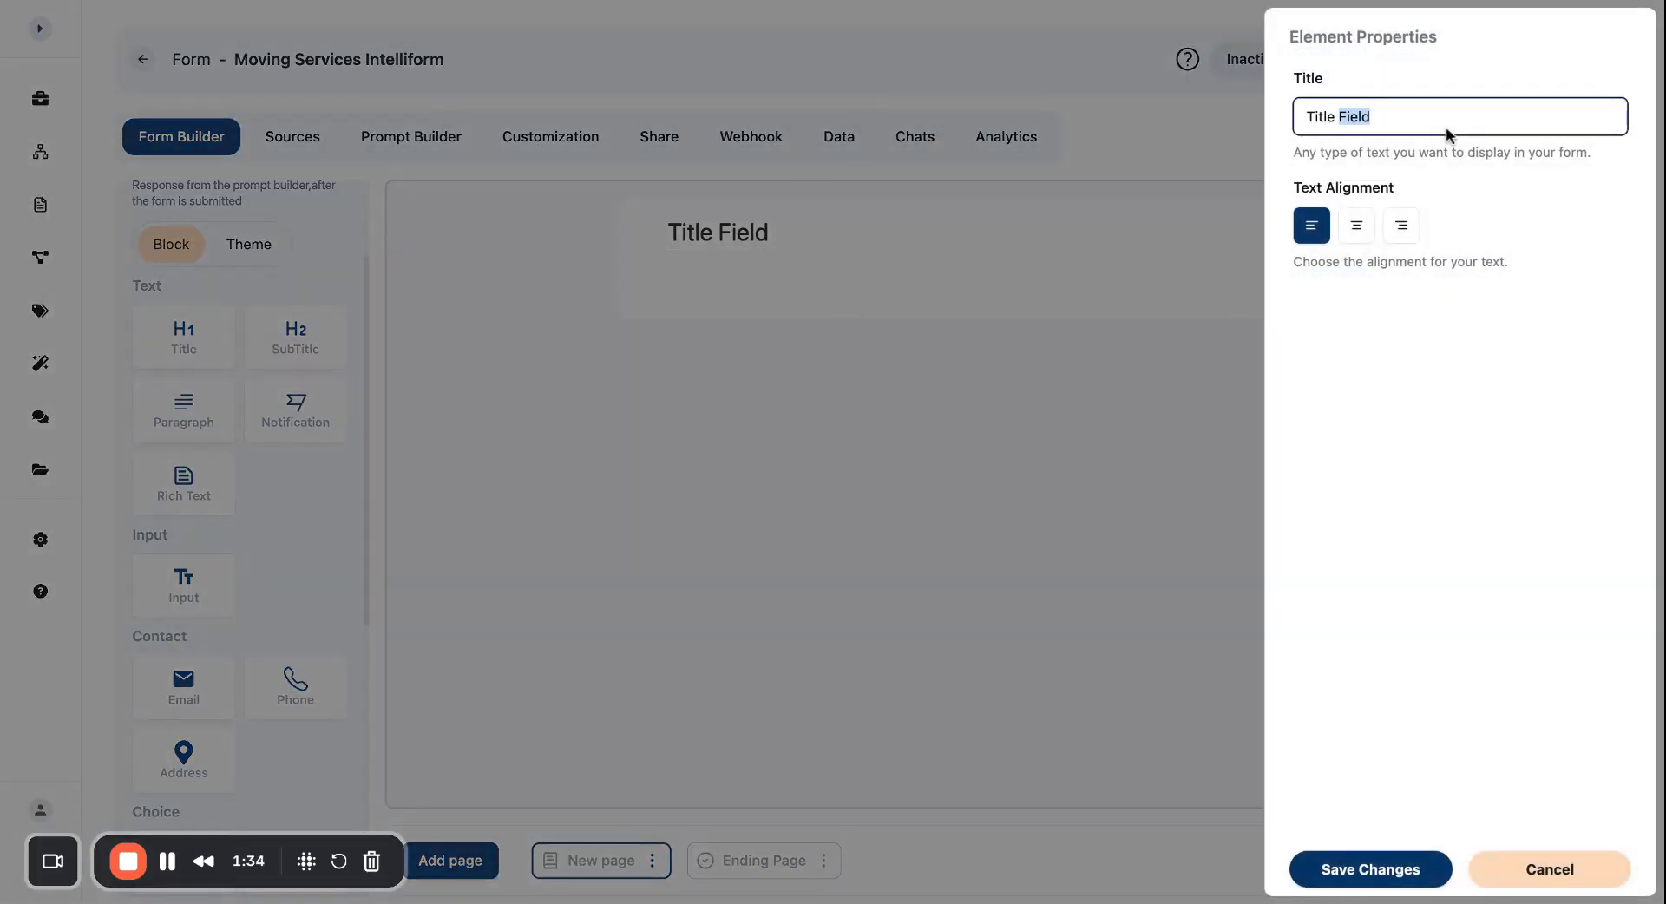
{"action": "type", "text": "Let's Plan Your Move!"}
{"action": "left_click", "coordinate": [1364, 238]}
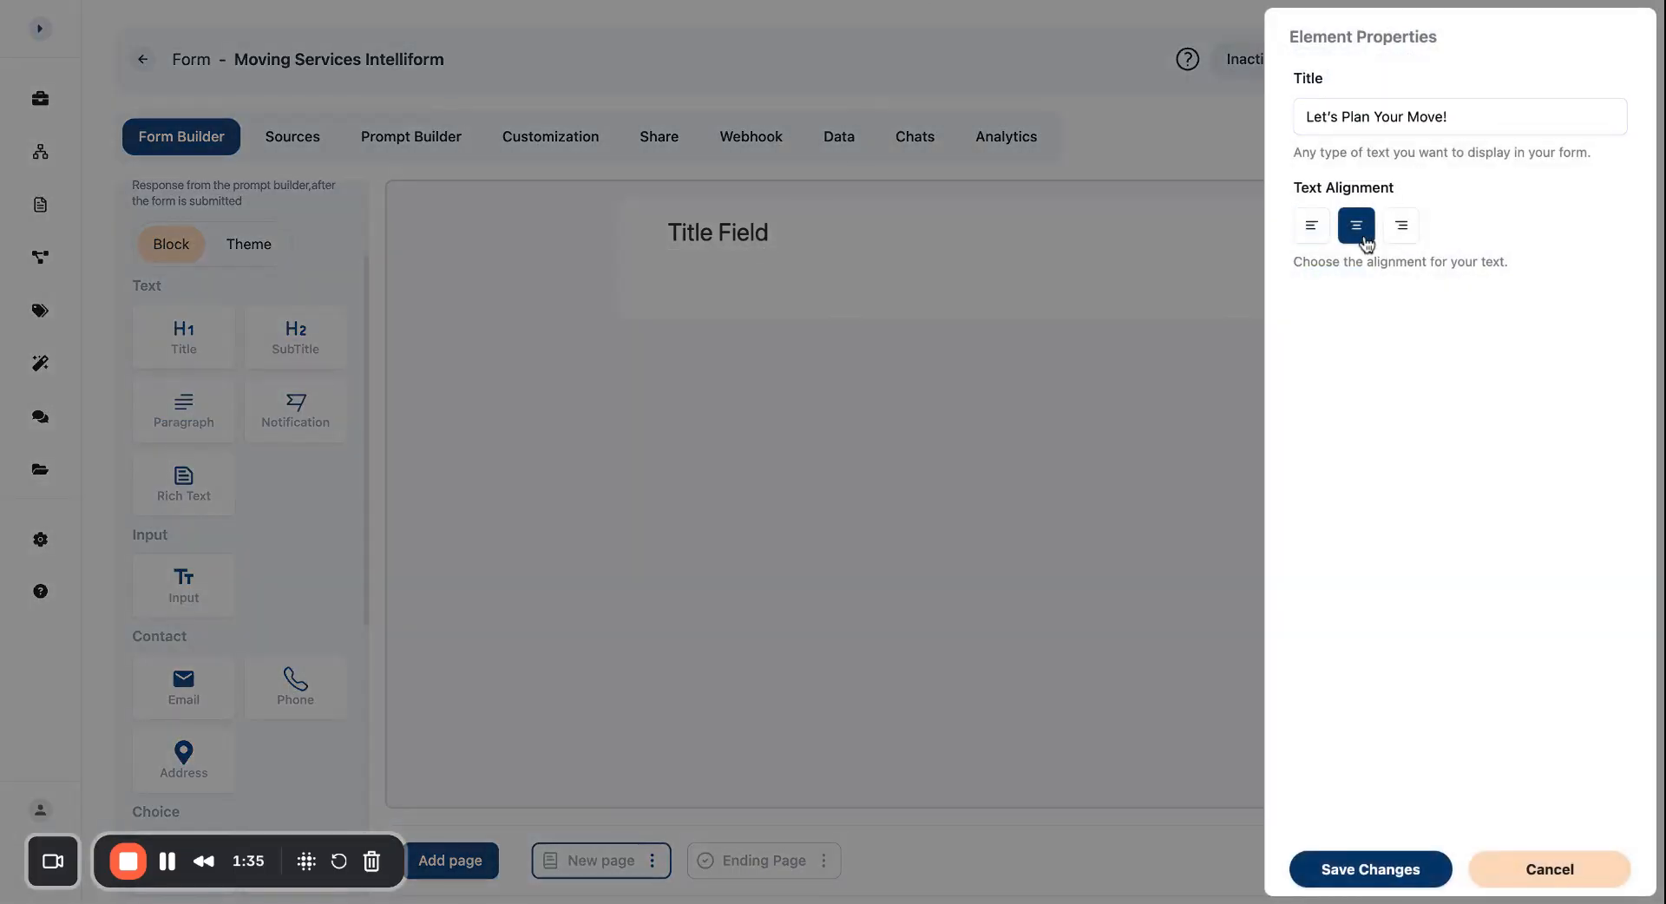
{"action": "left_click", "coordinate": [1380, 877]}
- Add a centred rich text block below the title reading "Answer a few quick questions and get a personalized moving plan in seconds."
{"action": "left_click_drag", "start_coordinate": [189, 484], "coordinate": [911, 291]}
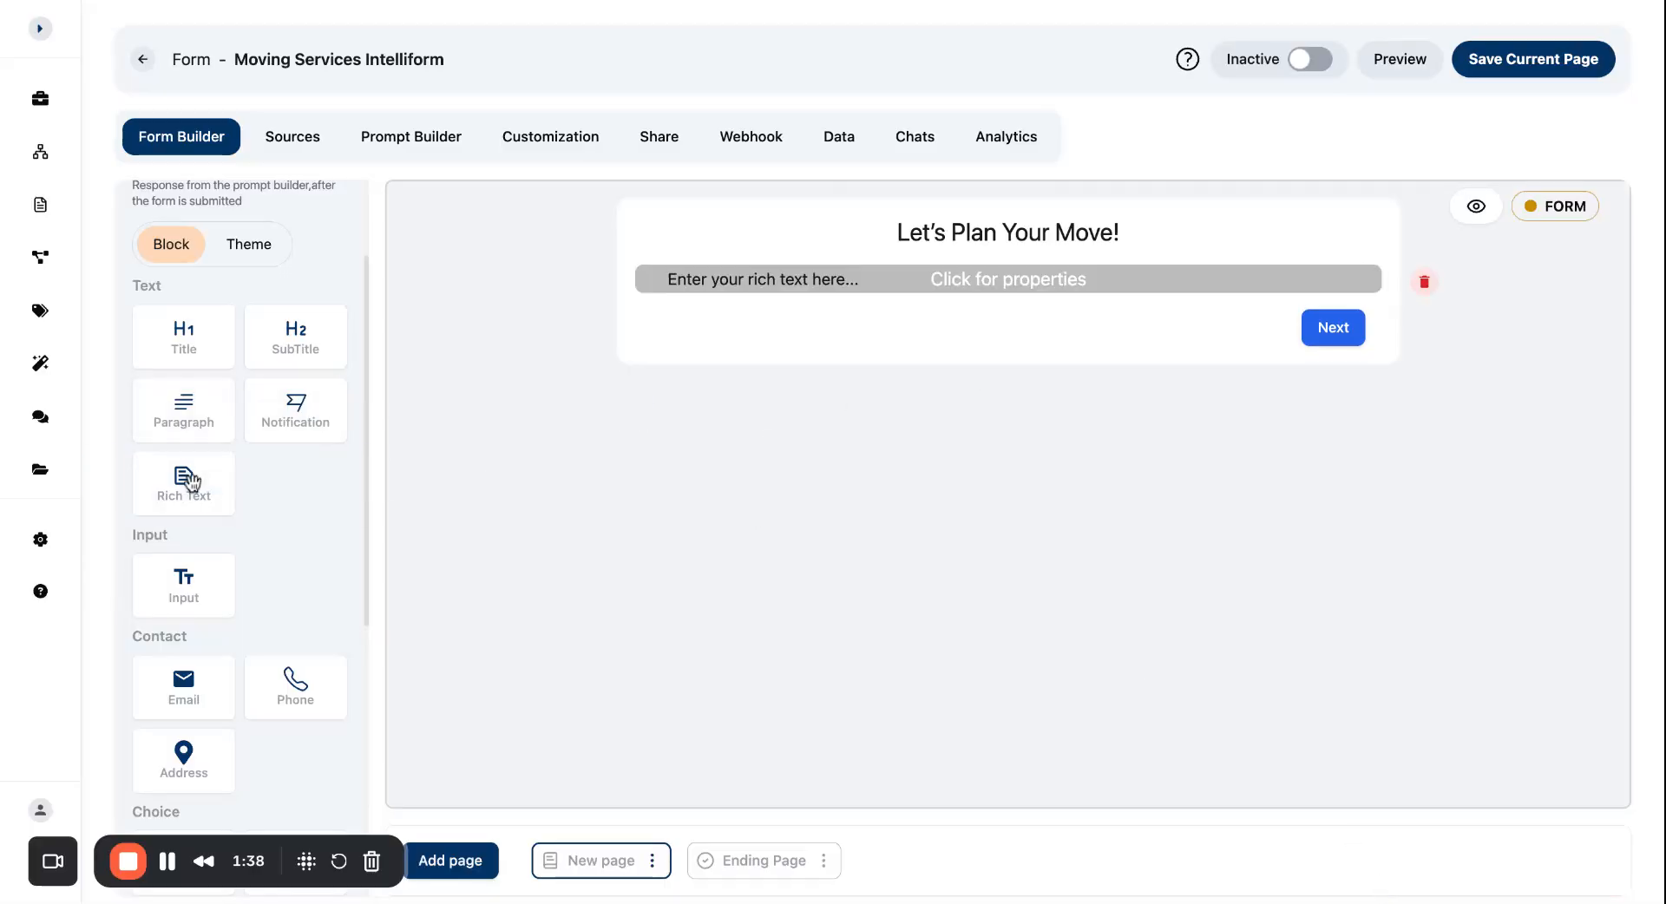
{"action": "left_click", "coordinate": [919, 286]}
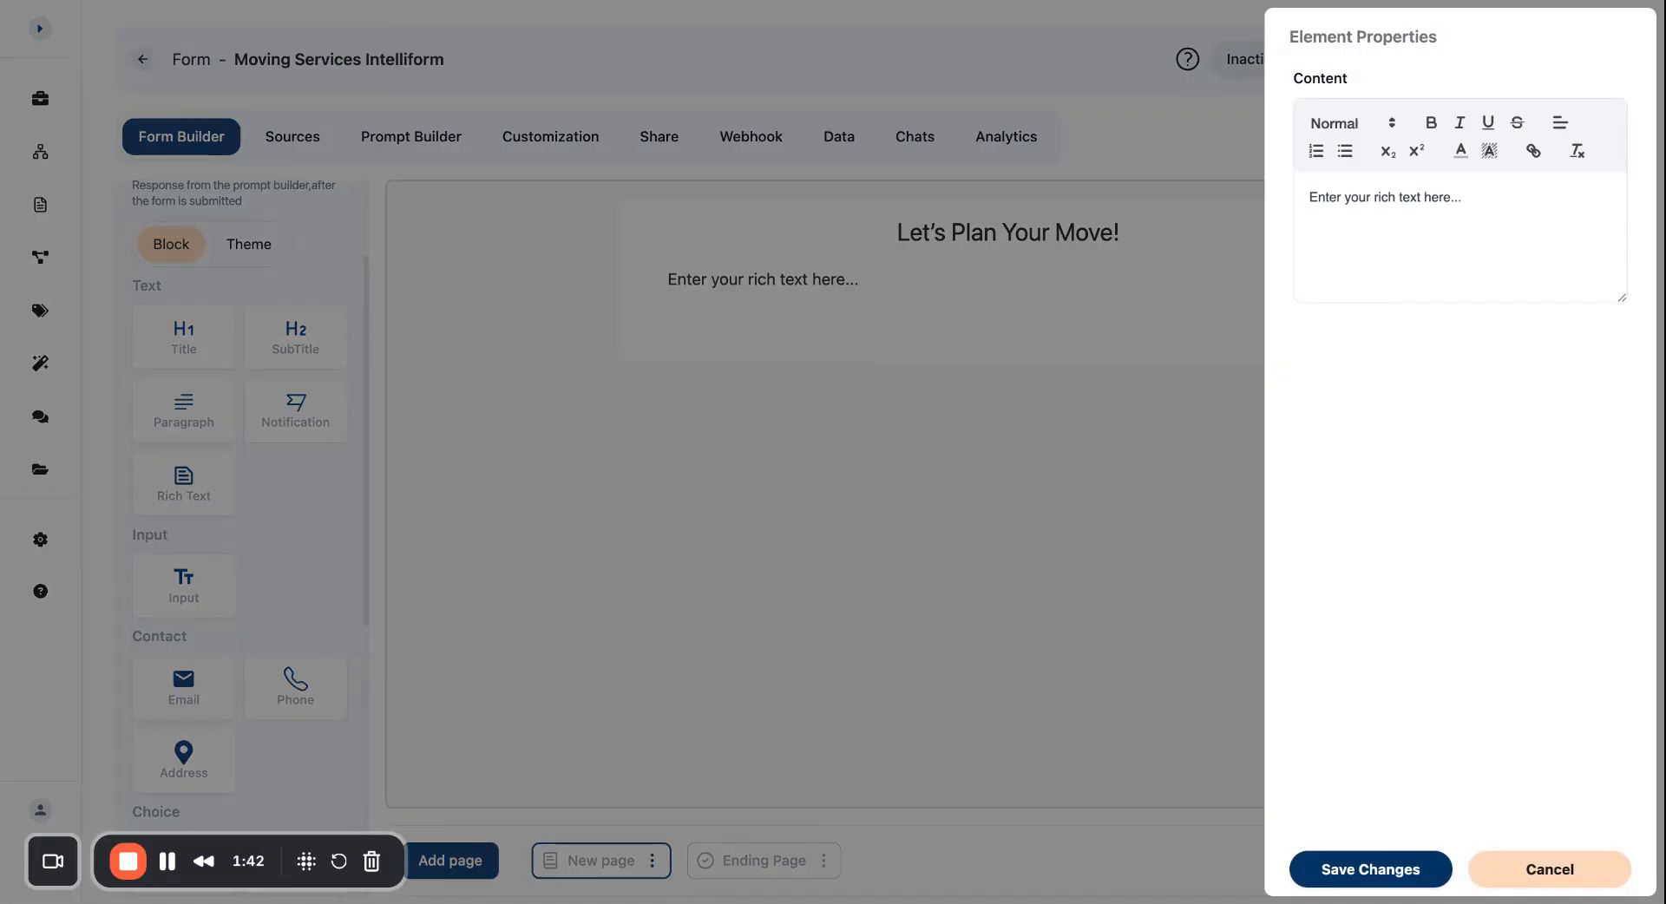
{"action": "triple_click", "coordinate": [1342, 212]}
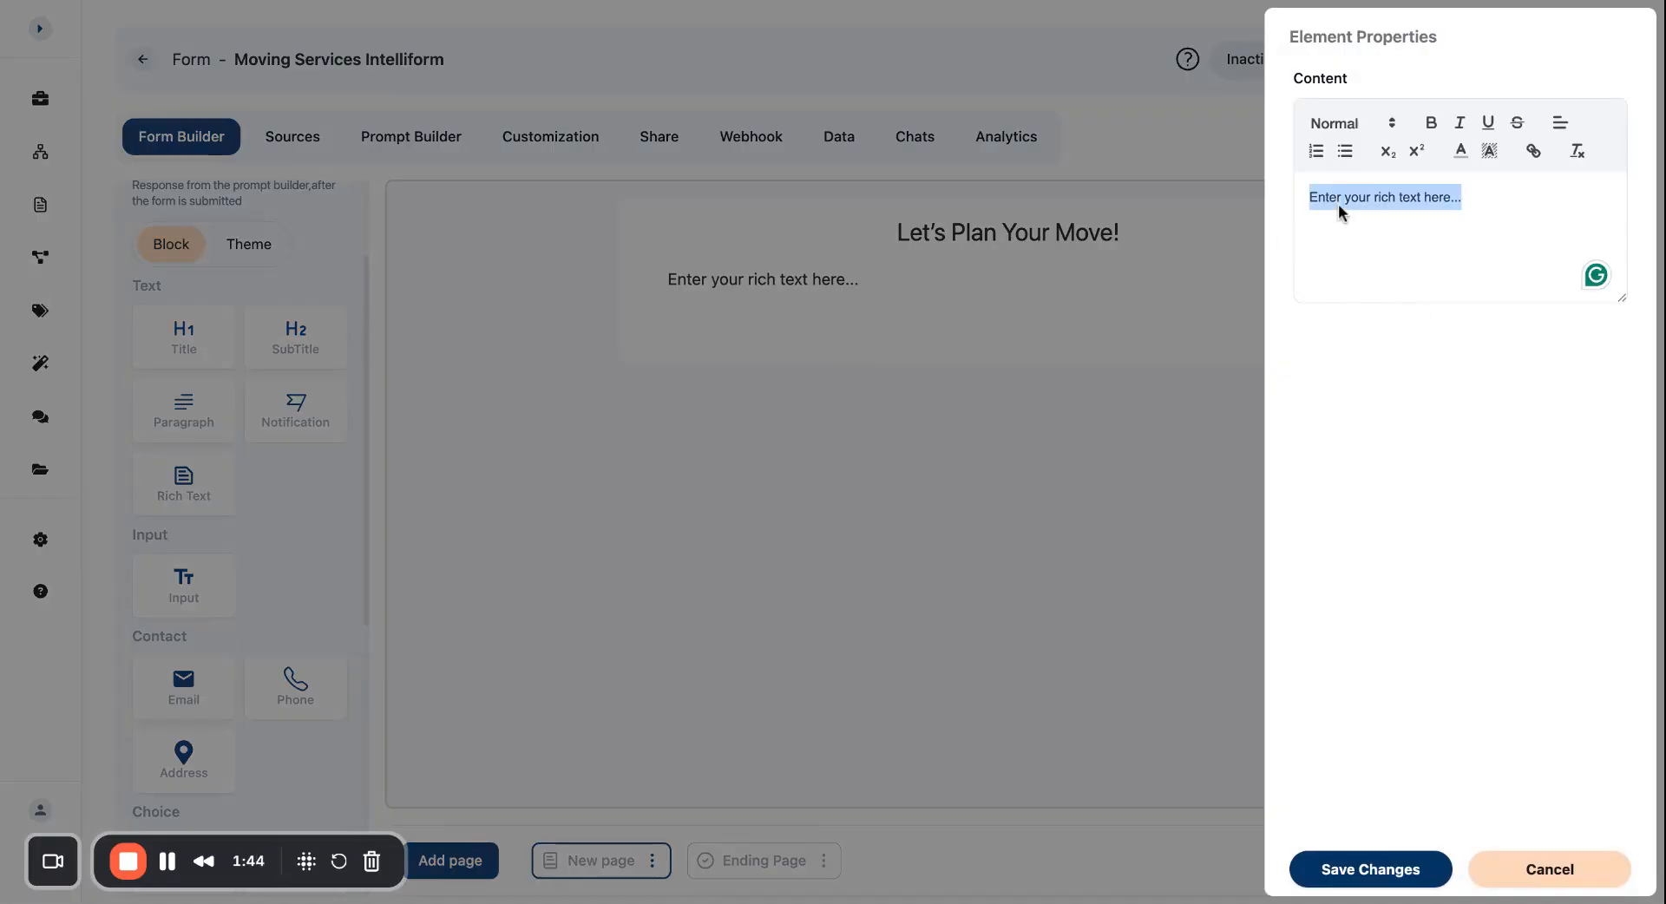
{"action": "type", "text": "Answer a few quick questions and get a personalized moving plan in seconds."}
{"action": "triple_click", "coordinate": [1429, 216]}
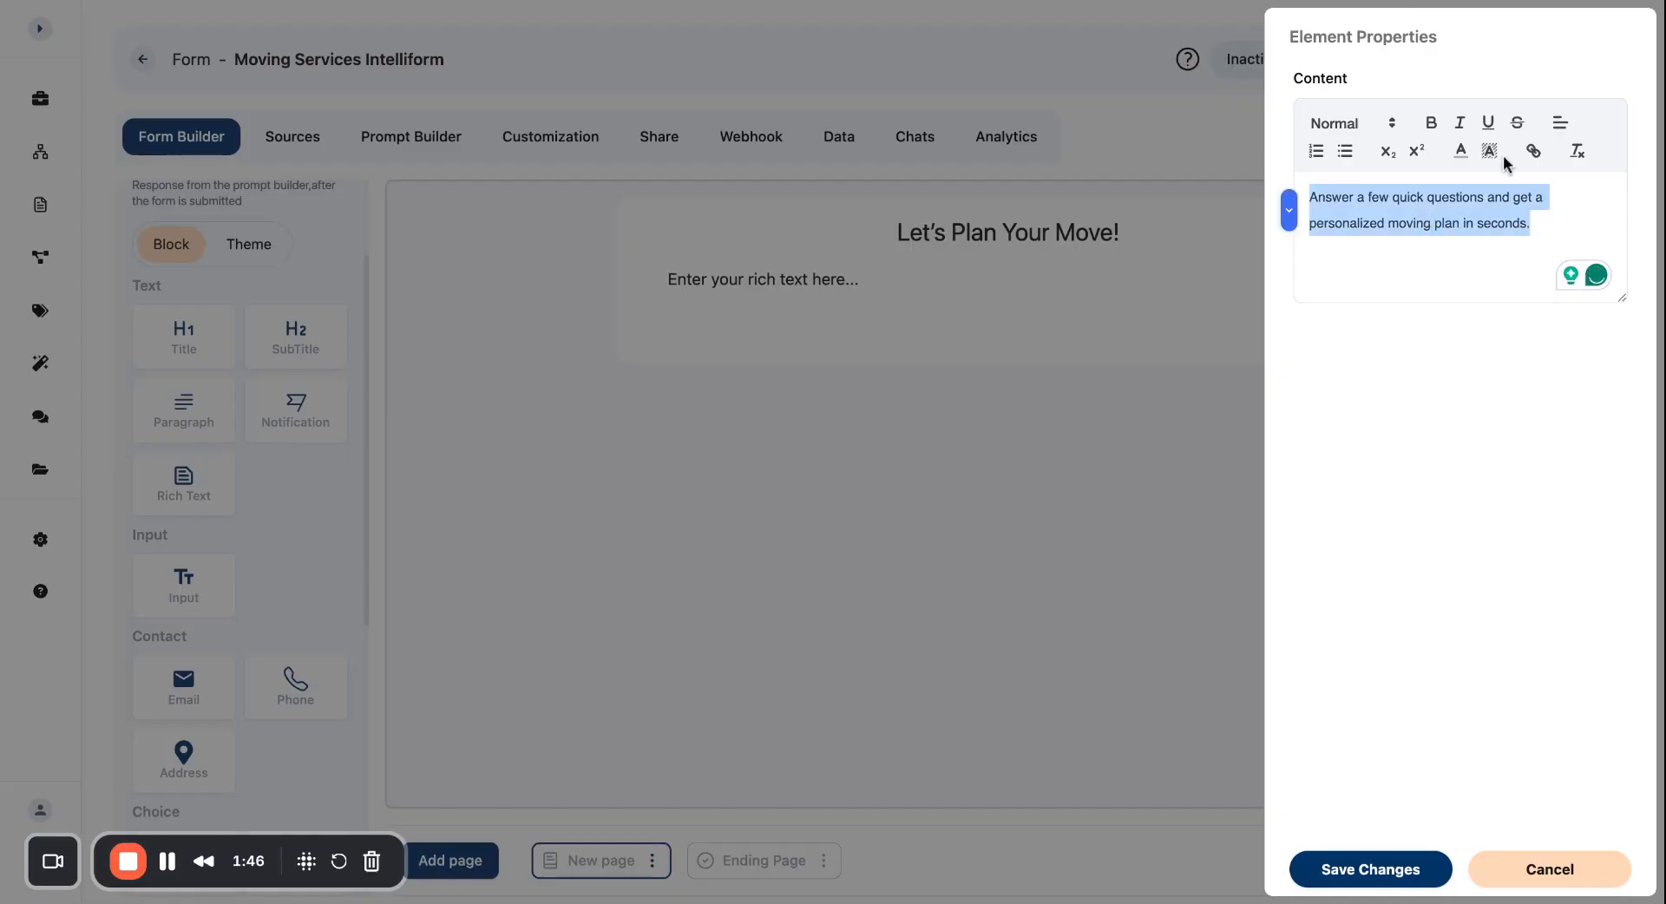
{"action": "left_click", "coordinate": [1560, 124]}
{"action": "left_click", "coordinate": [1560, 173]}
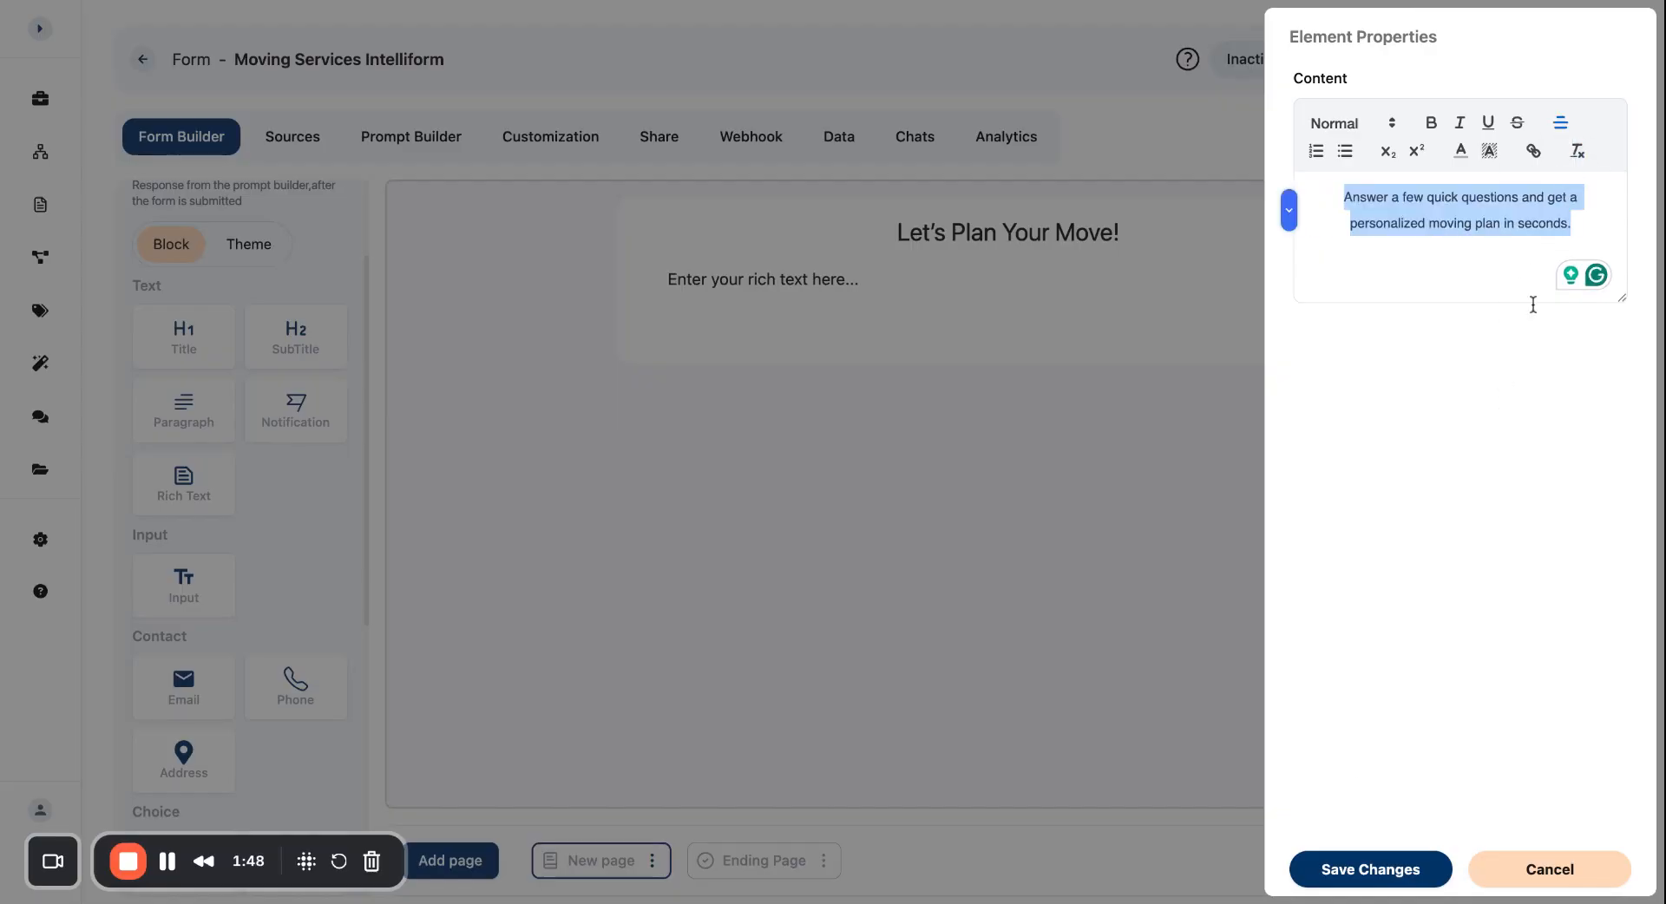
{"action": "left_click", "coordinate": [1378, 869]}
- Add a separator to the form below the rich text block
{"action": "scroll", "coordinate": [277, 625], "scroll_direction": "down", "scroll_amount": 5}
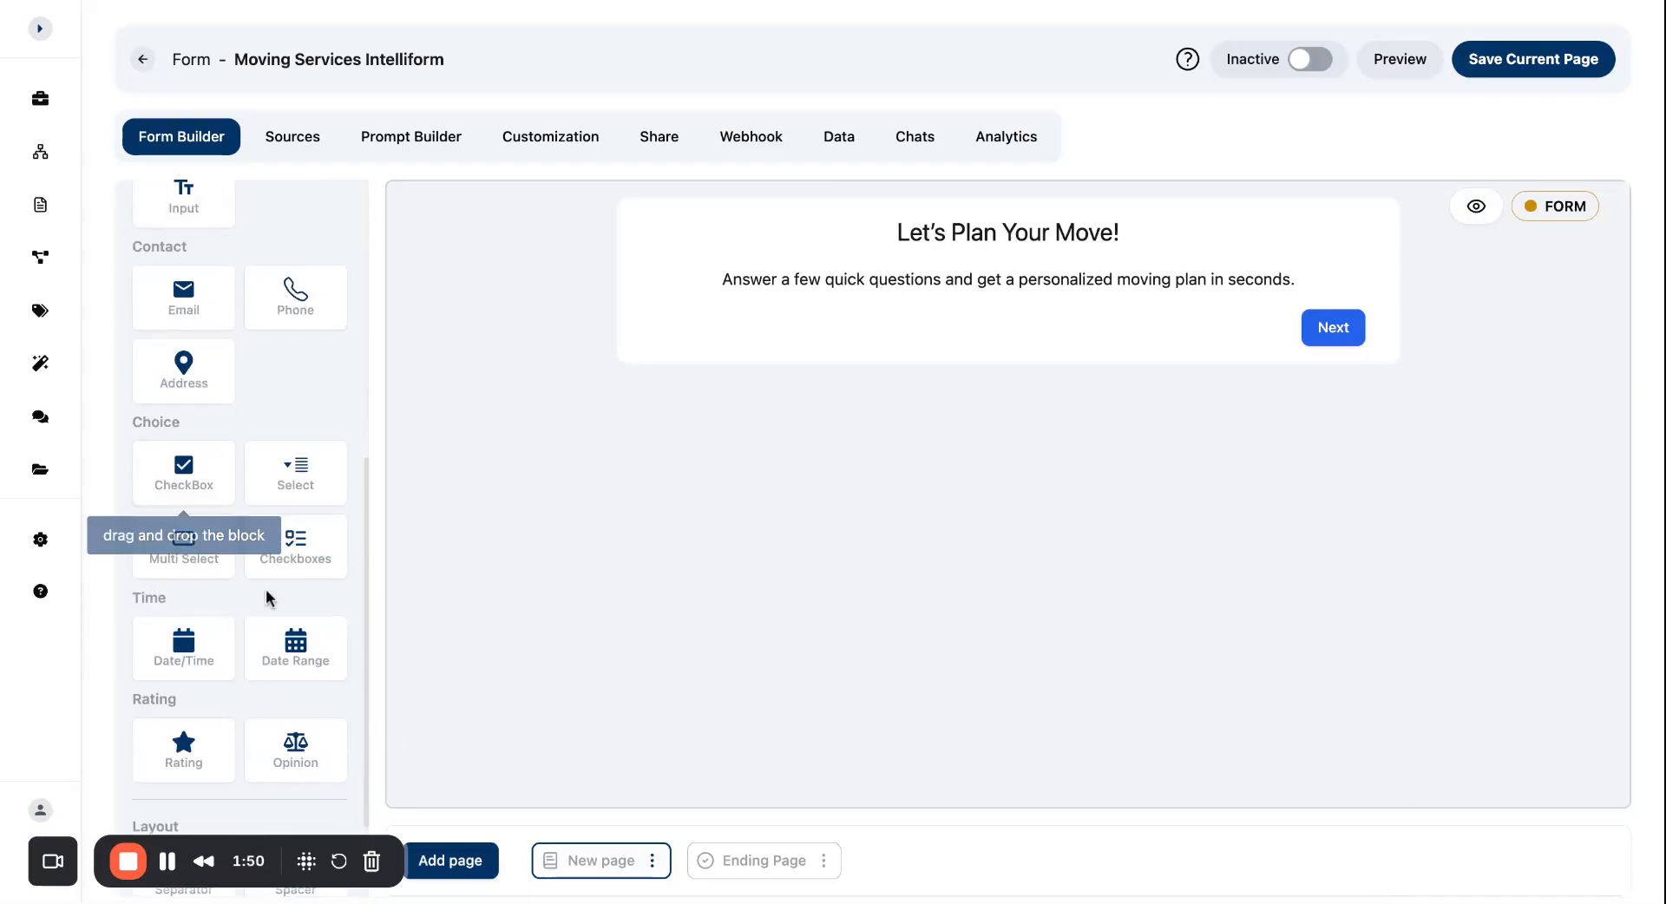
{"action": "scroll", "coordinate": [234, 741], "scroll_direction": "down", "scroll_amount": 2}
{"action": "left_click_drag", "start_coordinate": [202, 746], "coordinate": [838, 300]}
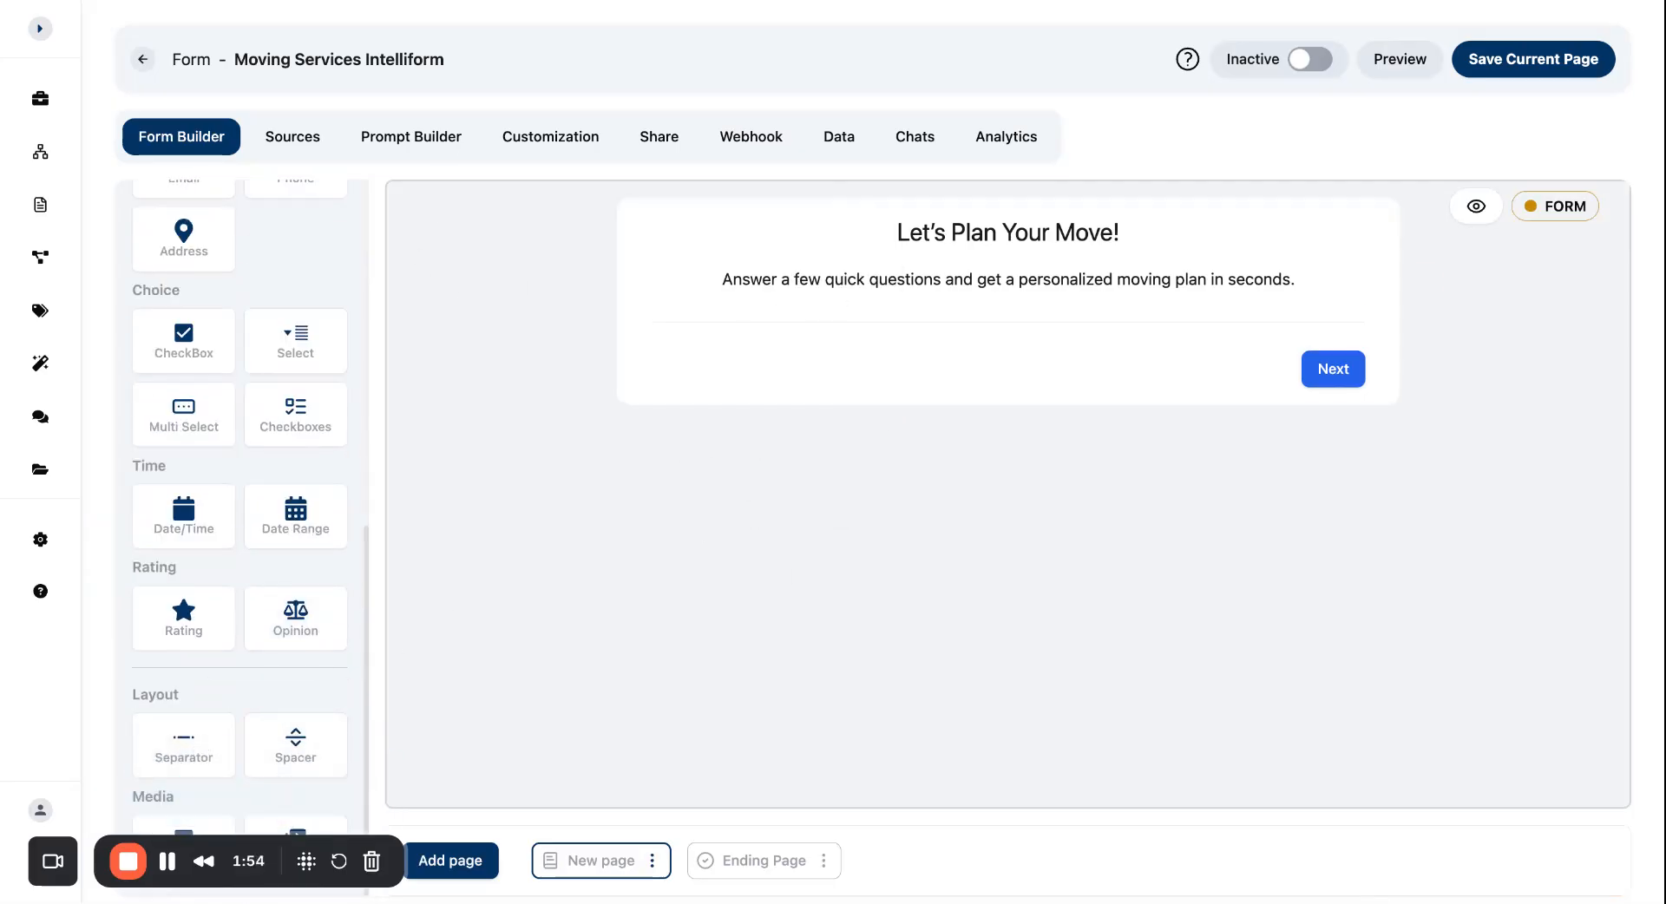
- Add a text input below the separator with unique ID "name", label "Full Name" and no helper text
{"action": "scroll", "coordinate": [234, 464], "scroll_direction": "up", "scroll_amount": 6}
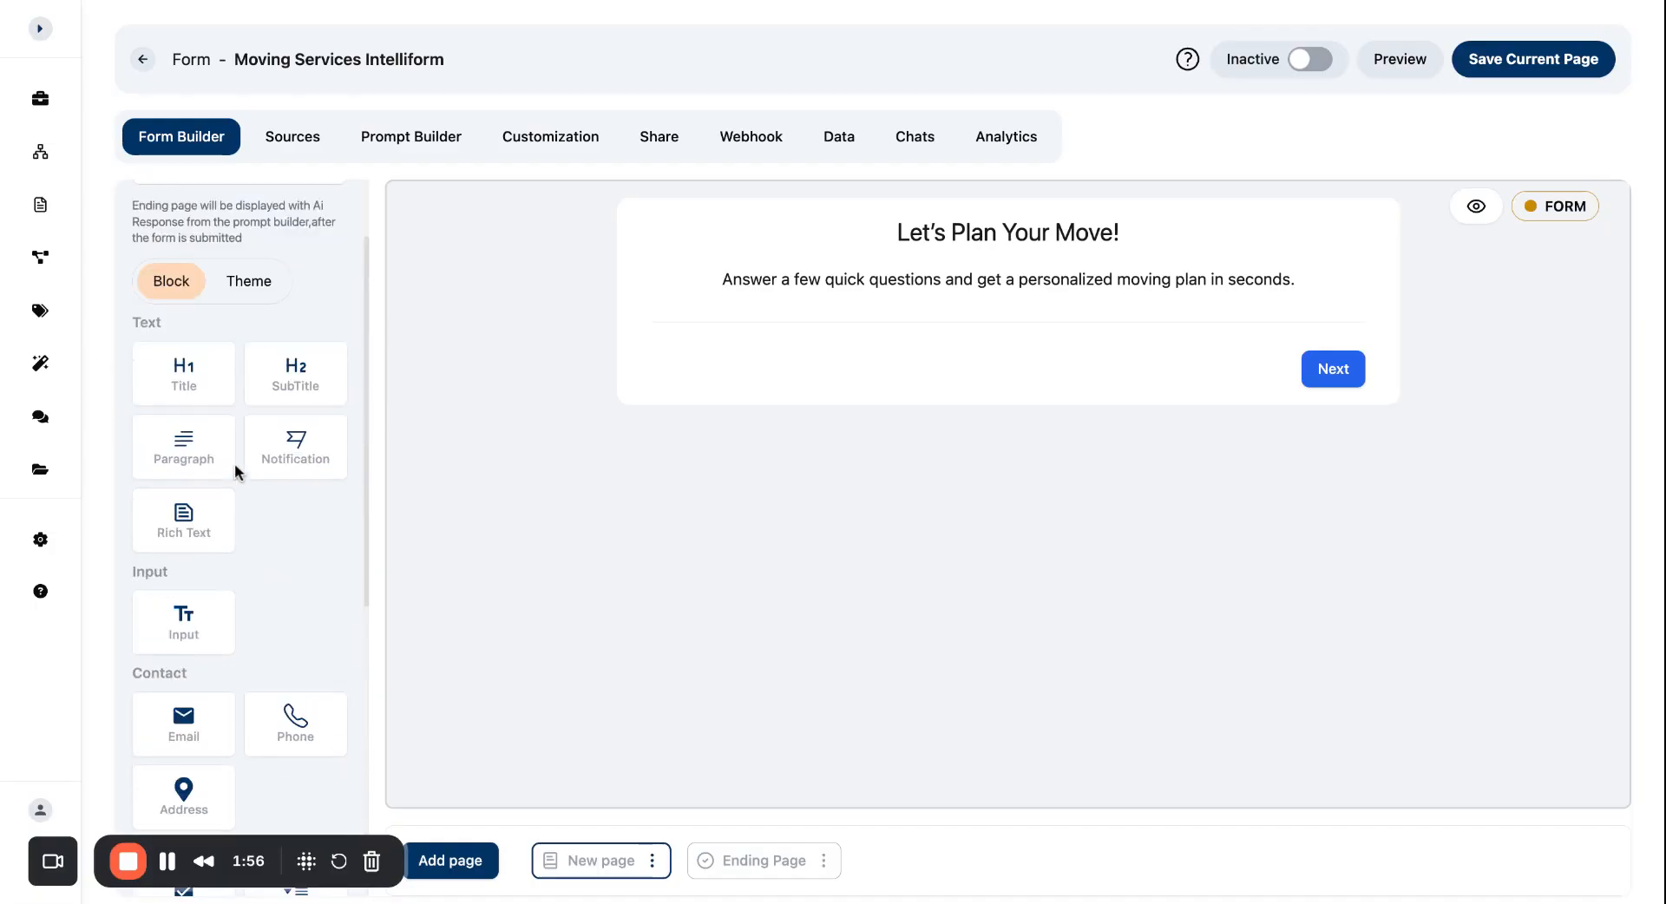
{"action": "left_click_drag", "start_coordinate": [182, 620], "coordinate": [855, 381]}
{"action": "left_click", "coordinate": [799, 415]}
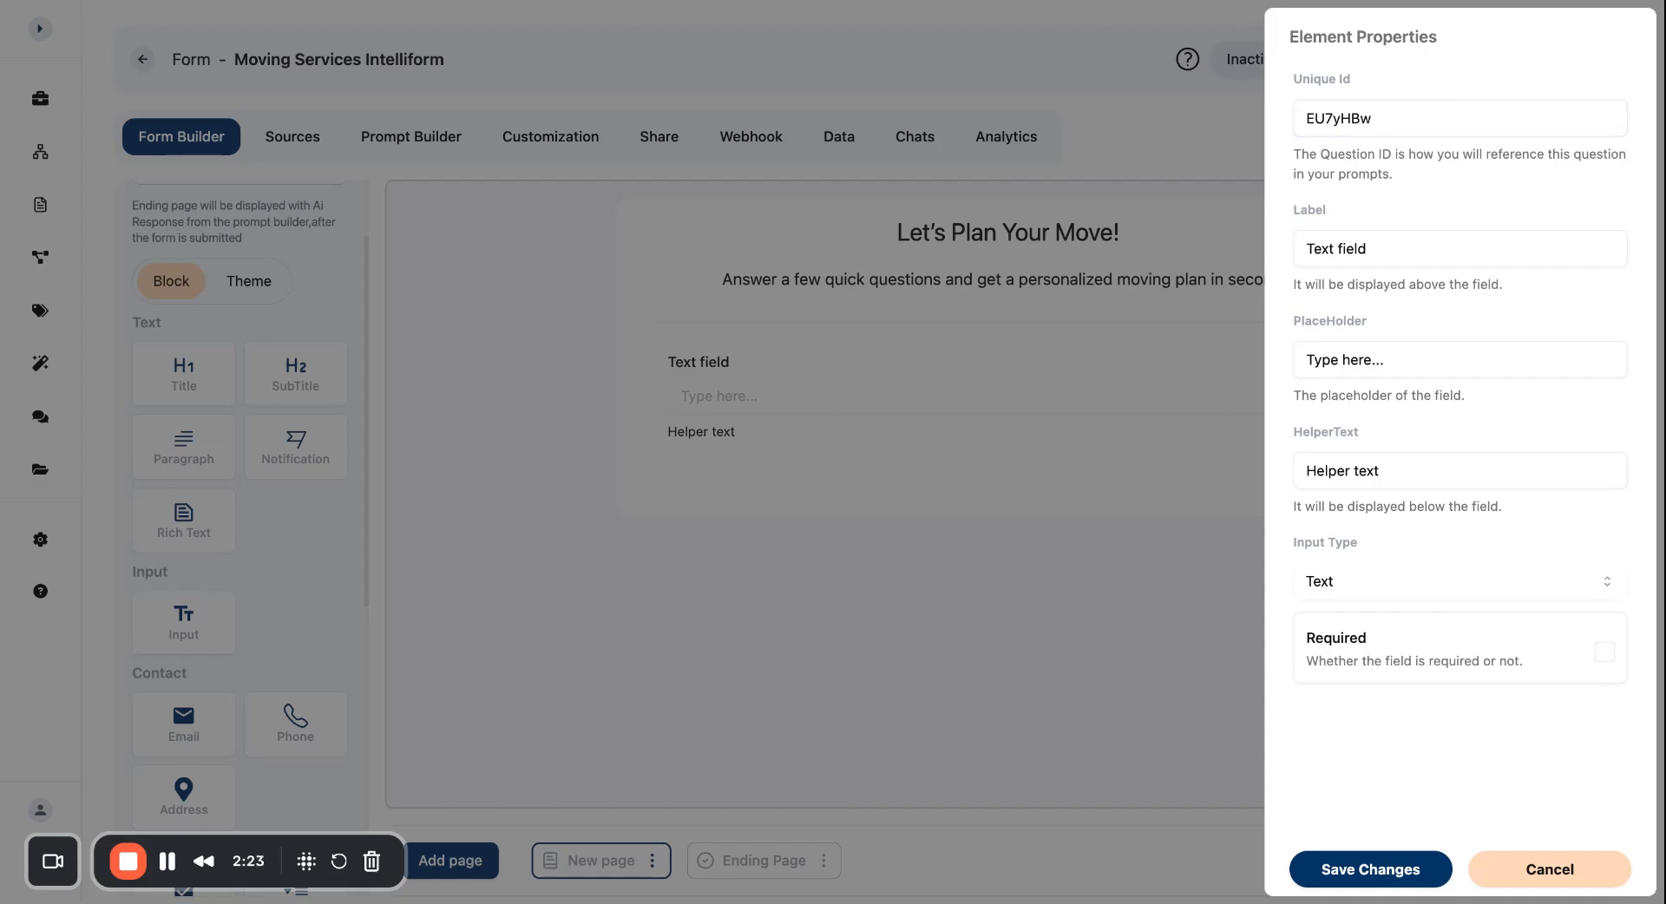
{"action": "double_click", "coordinate": [1339, 128]}
{"action": "type", "text": "name"}
{"action": "triple_click", "coordinate": [1364, 256]}
{"action": "type", "text": "Full Name"}
{"action": "left_click", "coordinate": [1381, 473]}
{"action": "triple_click", "coordinate": [1382, 473]}
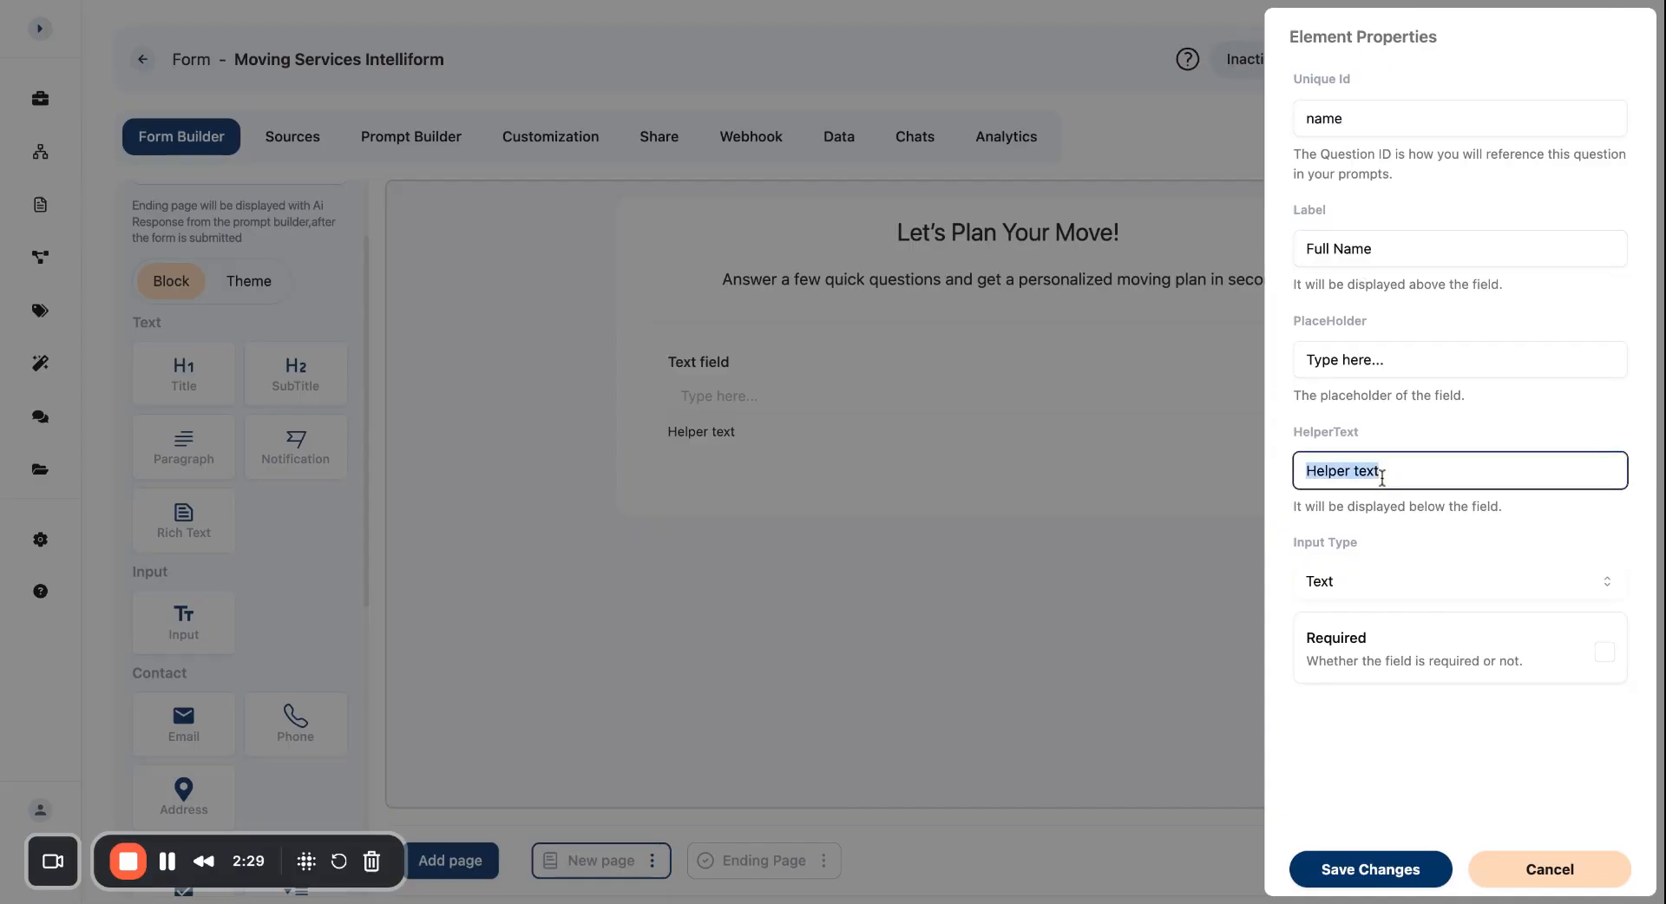
{"action": "key", "text": "BackSpace"}
{"action": "left_click", "coordinate": [1399, 867]}
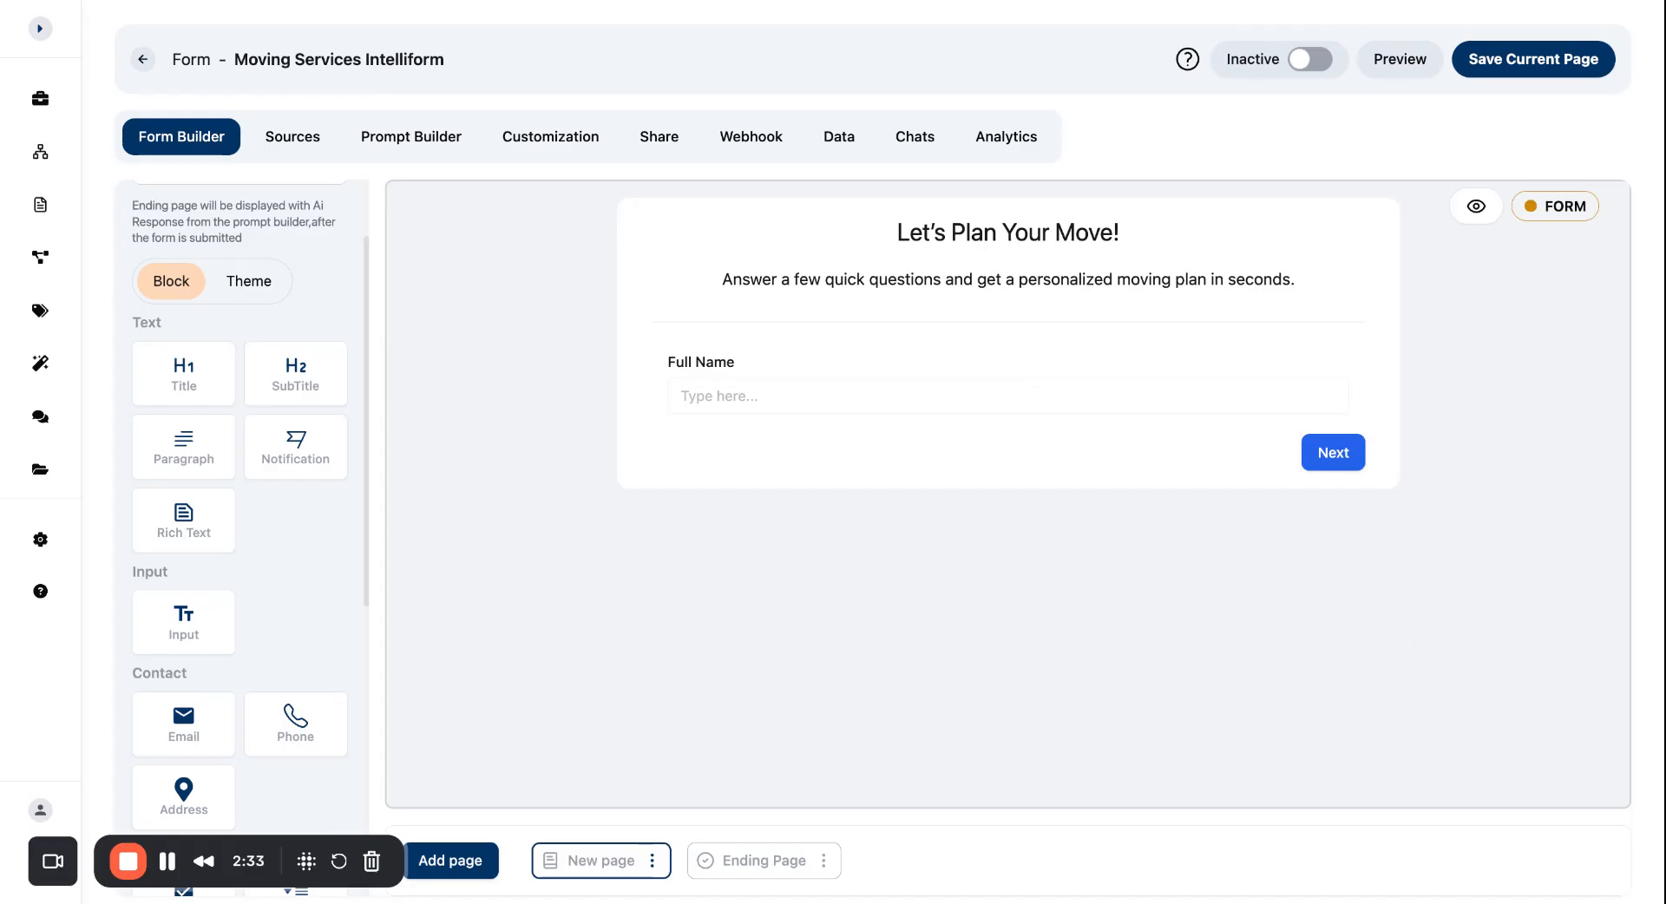
- Add another separator below the Full Name input
{"action": "scroll", "coordinate": [241, 530], "scroll_direction": "down", "scroll_amount": 3}
{"action": "scroll", "coordinate": [226, 590], "scroll_direction": "up", "scroll_amount": 4}
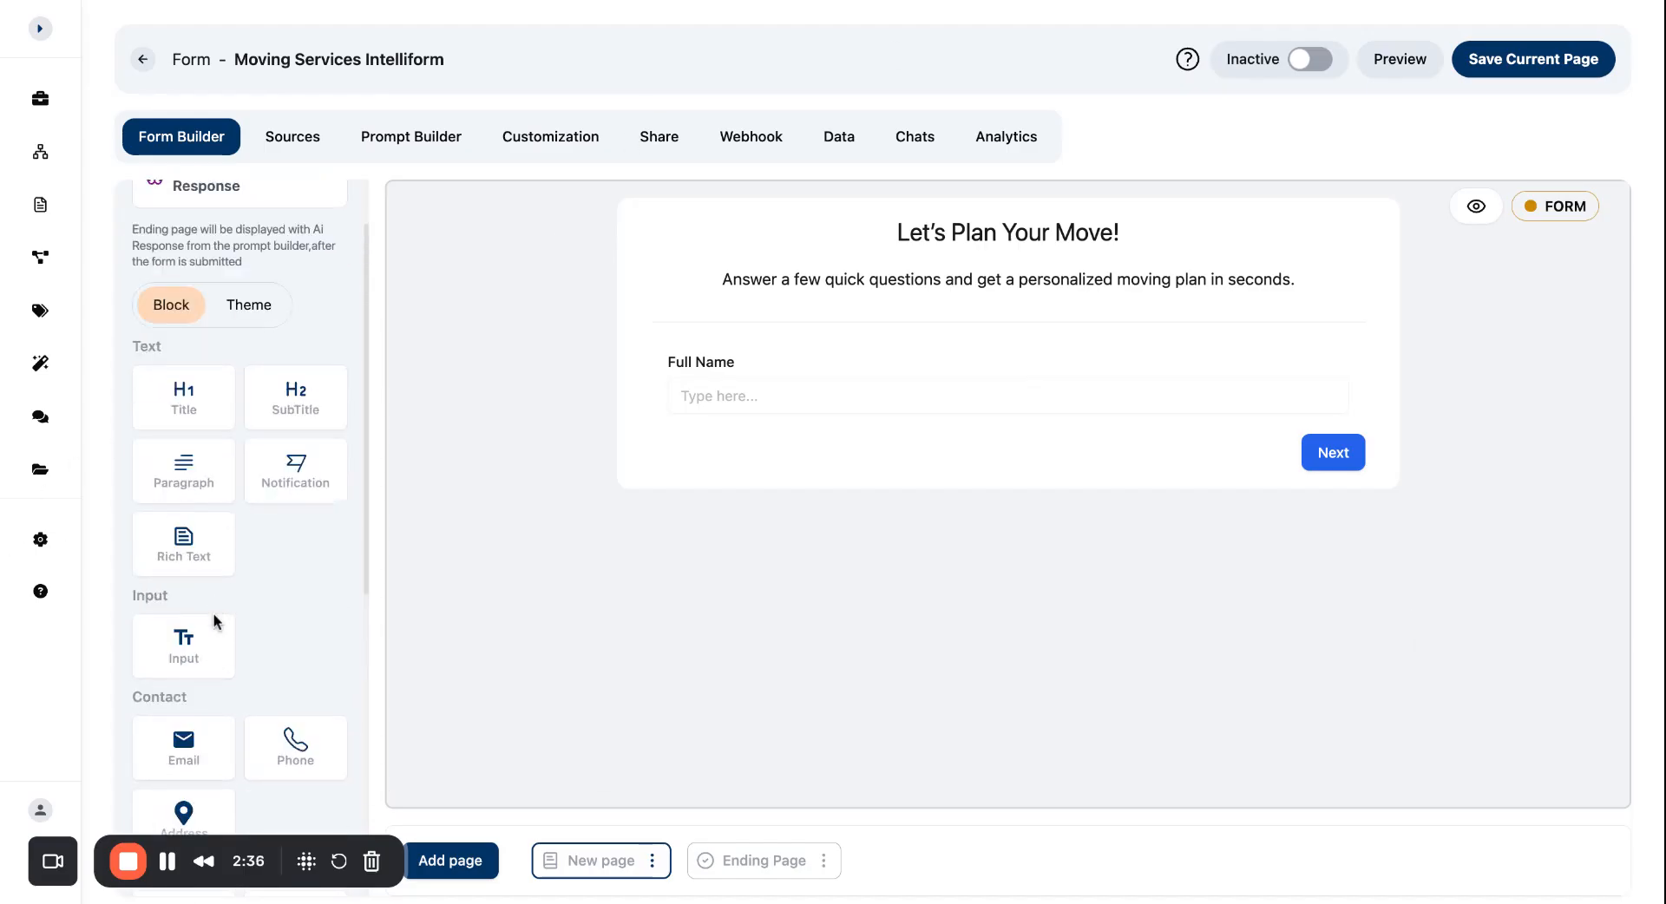
{"action": "scroll", "coordinate": [217, 538], "scroll_direction": "down", "scroll_amount": 6}
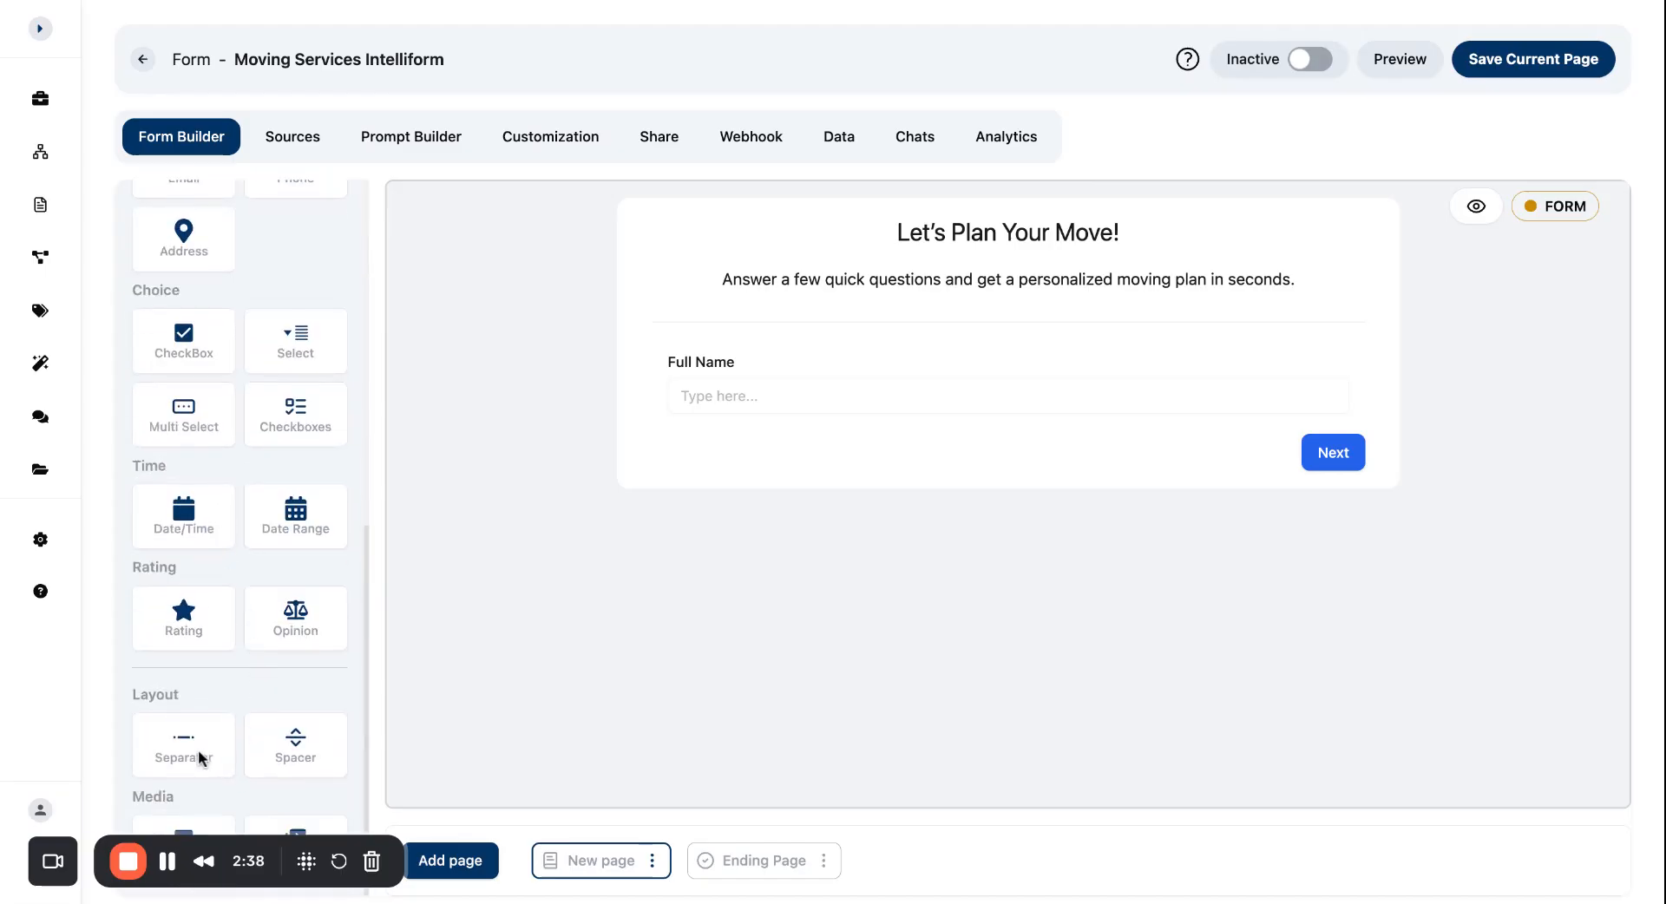
{"action": "left_click_drag", "start_coordinate": [198, 750], "coordinate": [794, 447]}
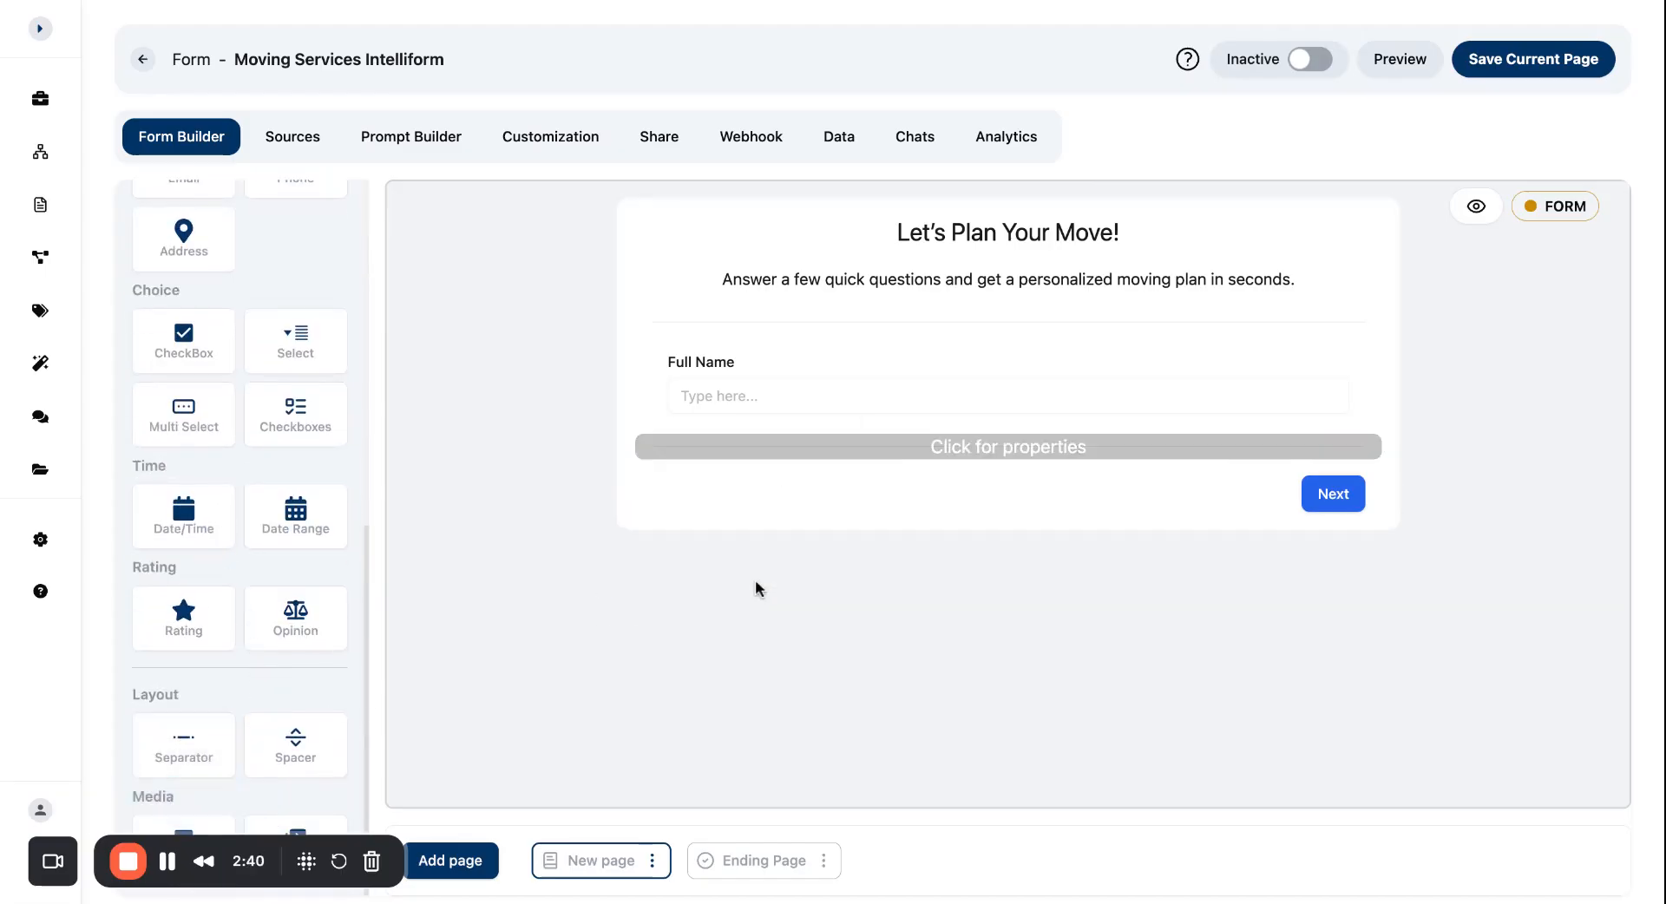
- Add a second input below the last separator and set its unique ID to "current_address"
{"action": "scroll", "coordinate": [298, 564], "scroll_direction": "up", "scroll_amount": 1}
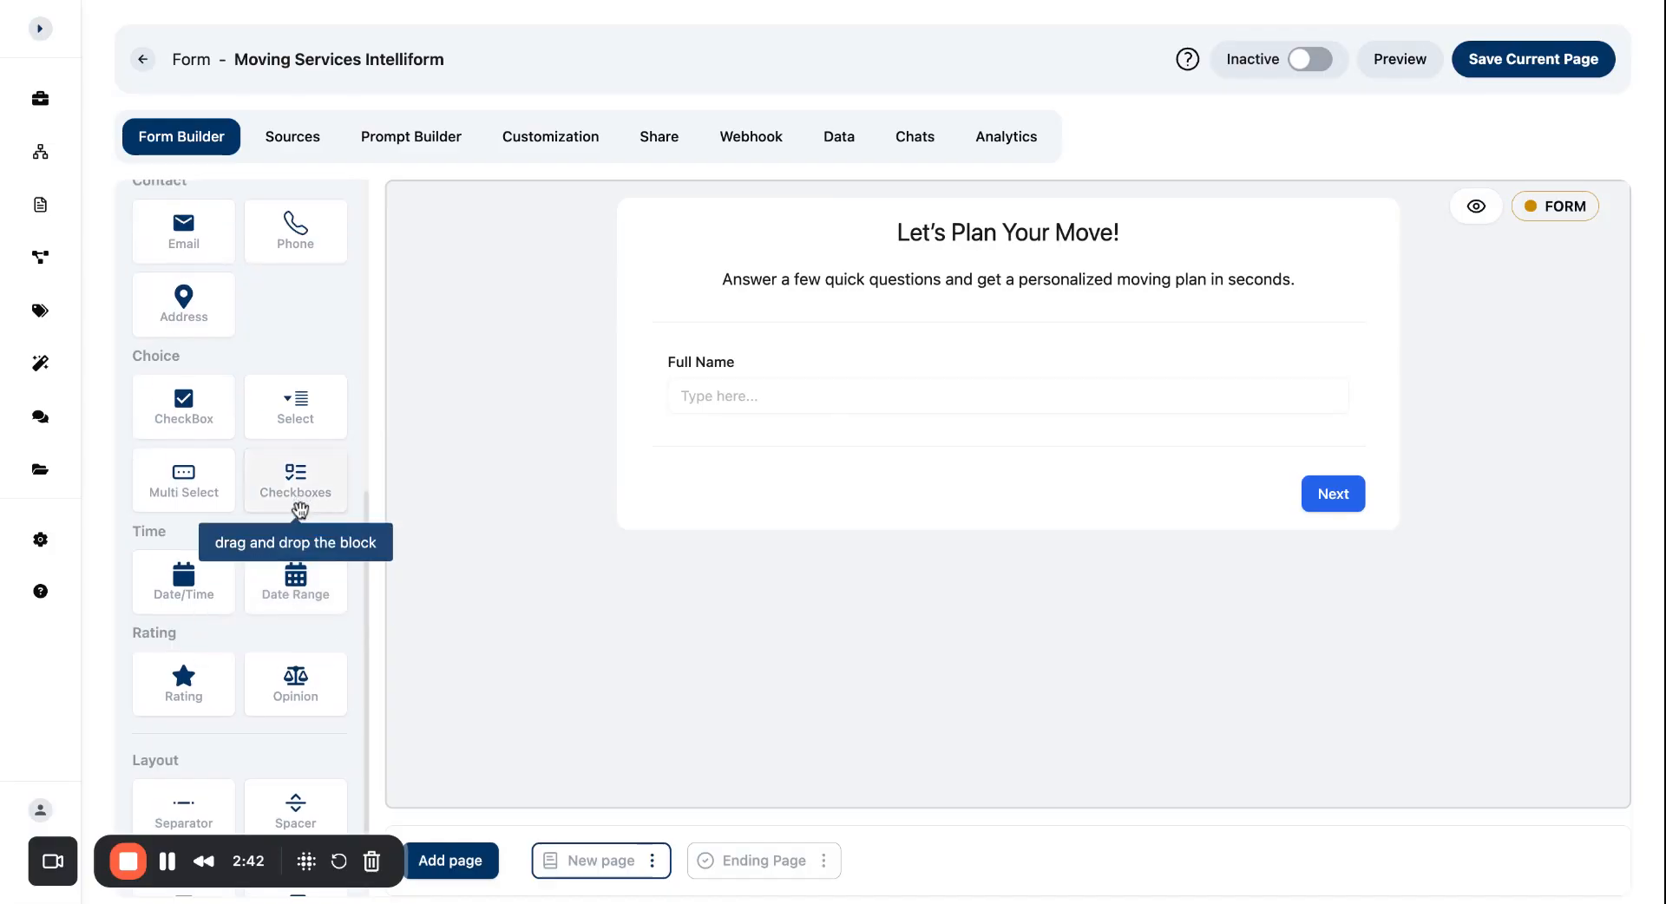
{"action": "scroll", "coordinate": [300, 509], "scroll_direction": "up", "scroll_amount": 1}
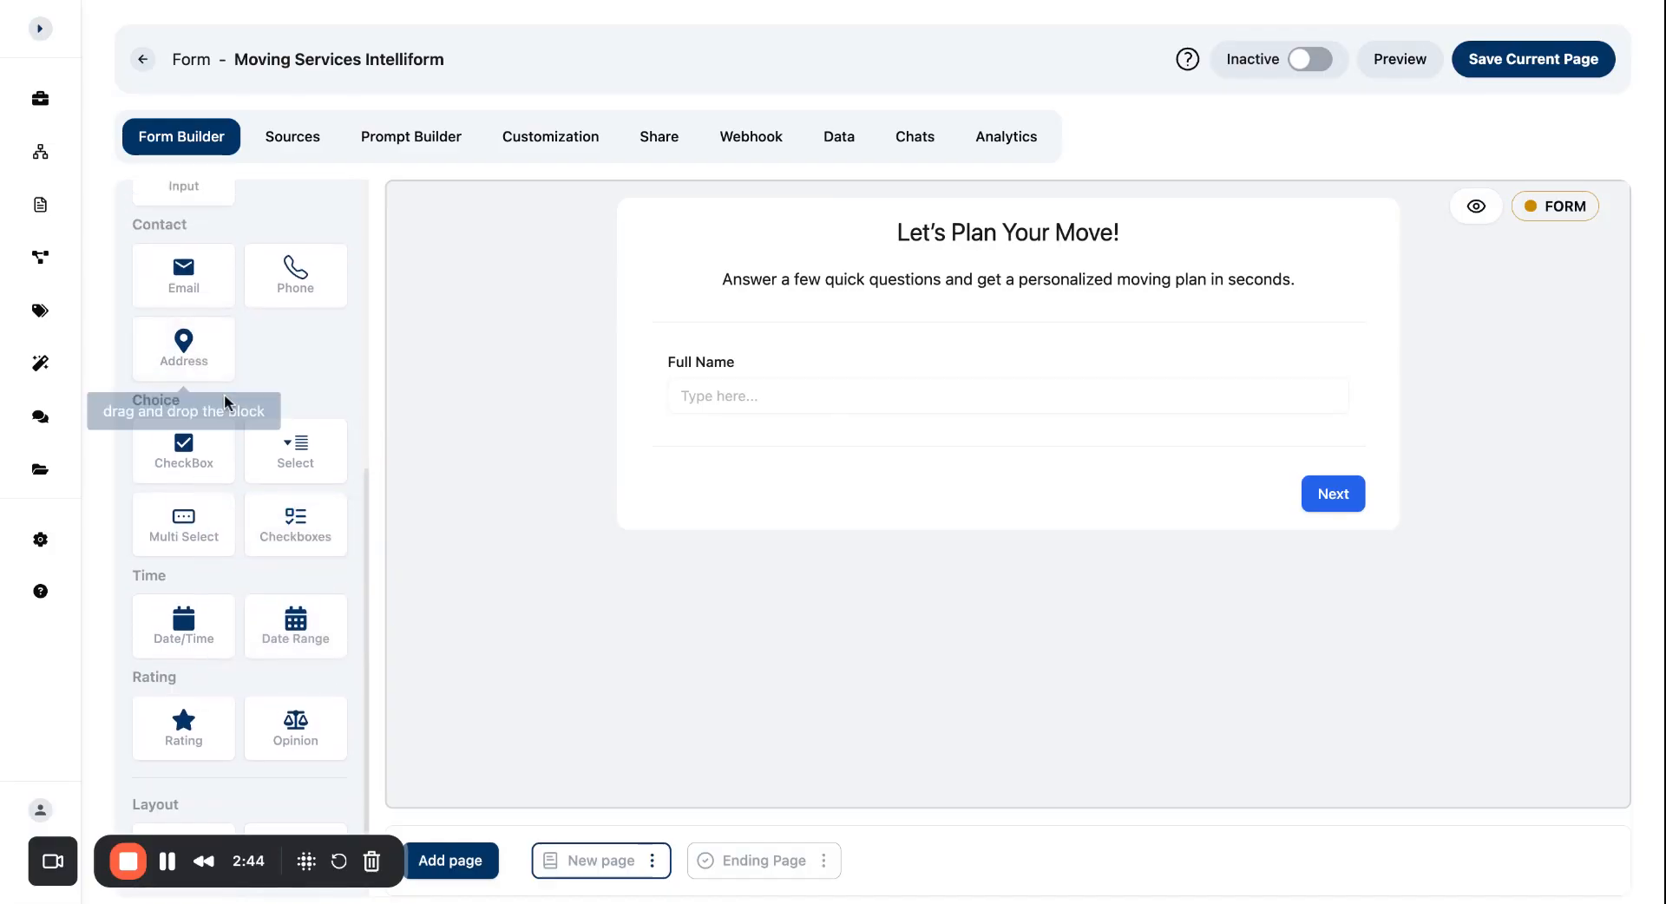
{"action": "scroll", "coordinate": [224, 394], "scroll_direction": "up", "scroll_amount": 4}
{"action": "left_click_drag", "start_coordinate": [205, 417], "coordinate": [878, 487]}
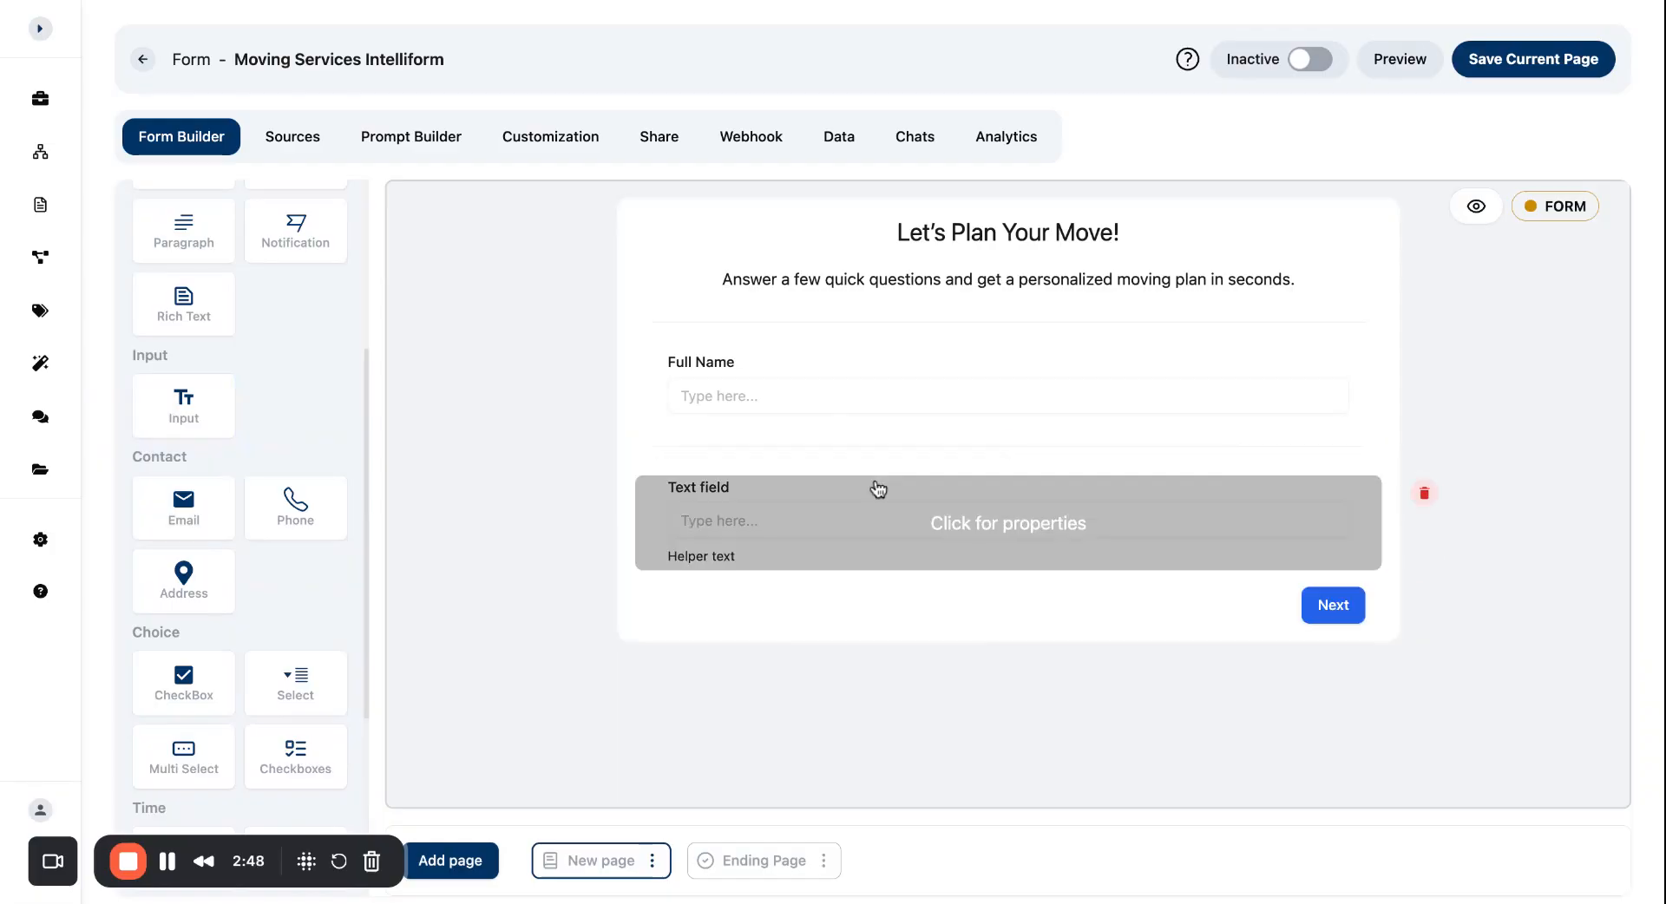
{"action": "left_click", "coordinate": [855, 547]}
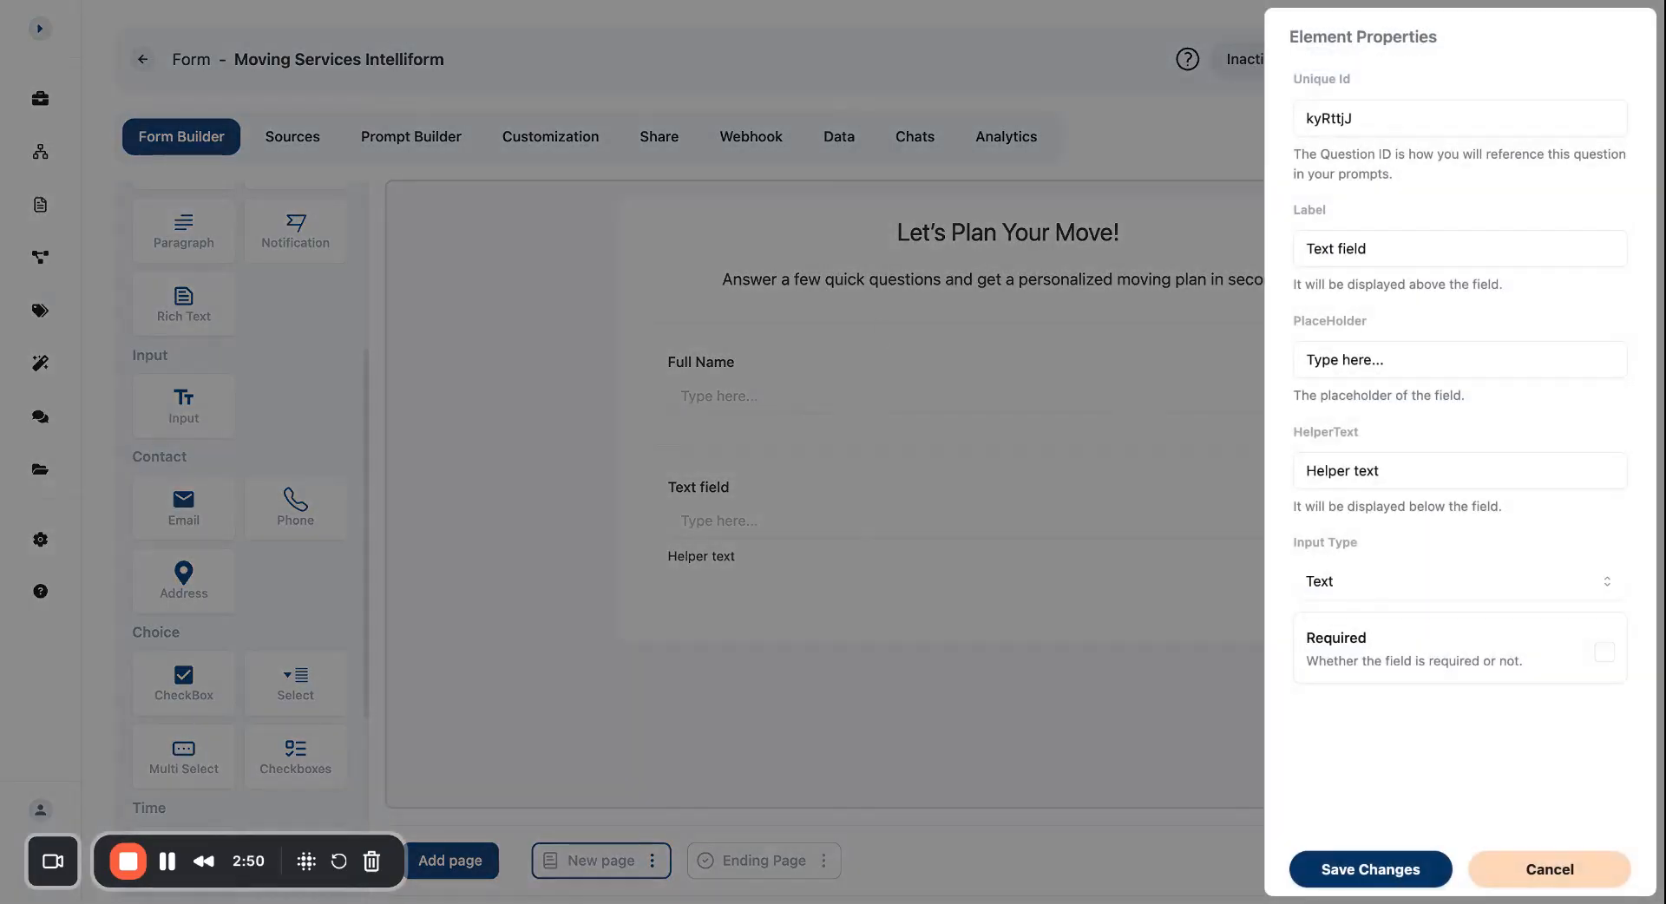
{"action": "double_click", "coordinate": [1373, 117]}
{"action": "type", "text": "current_address"}
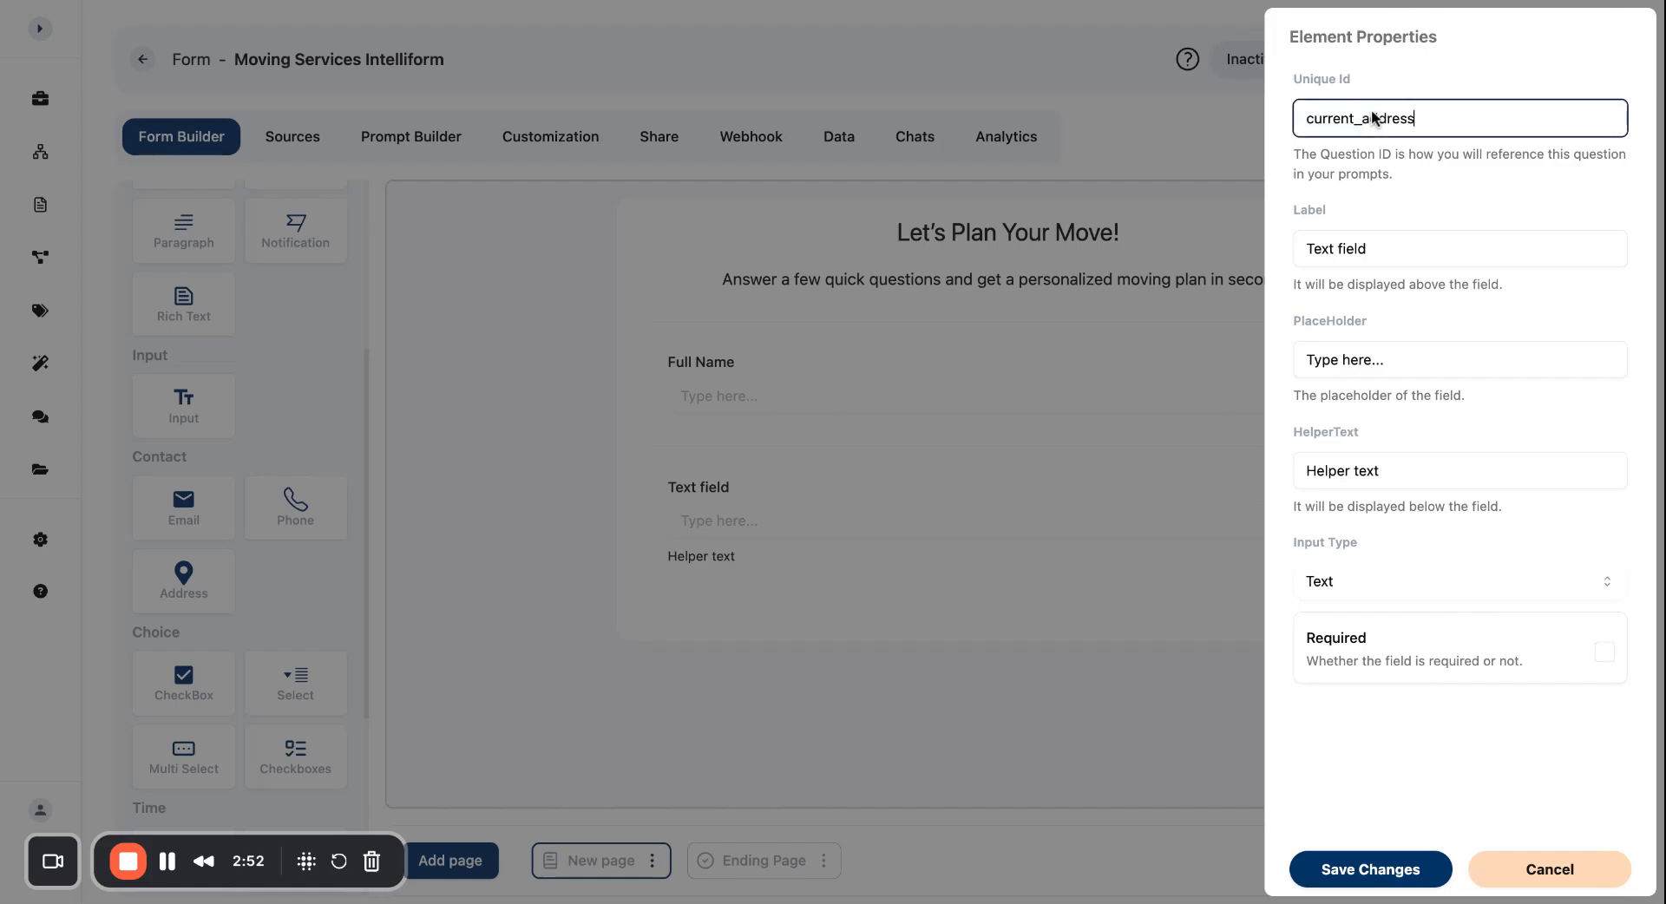
{"action": "key", "text": "super+Tab"}
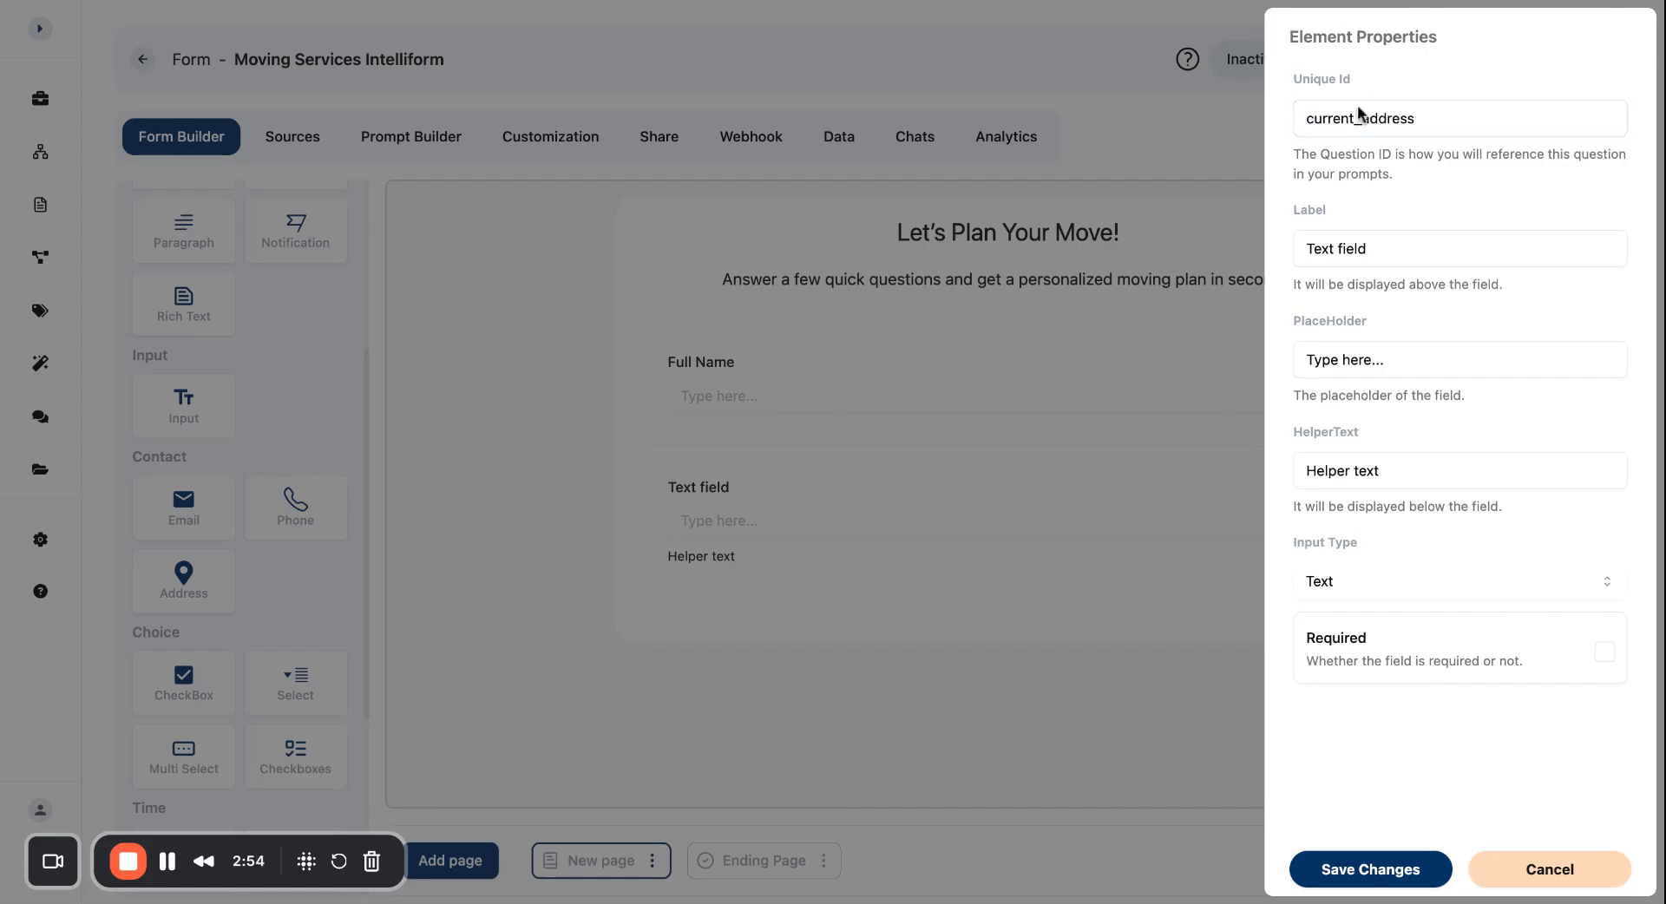
- Set the label of the current_address input to "Current Address"
{"action": "triple_click", "coordinate": [1402, 257]}
{"action": "type", "text": "Current Address"}
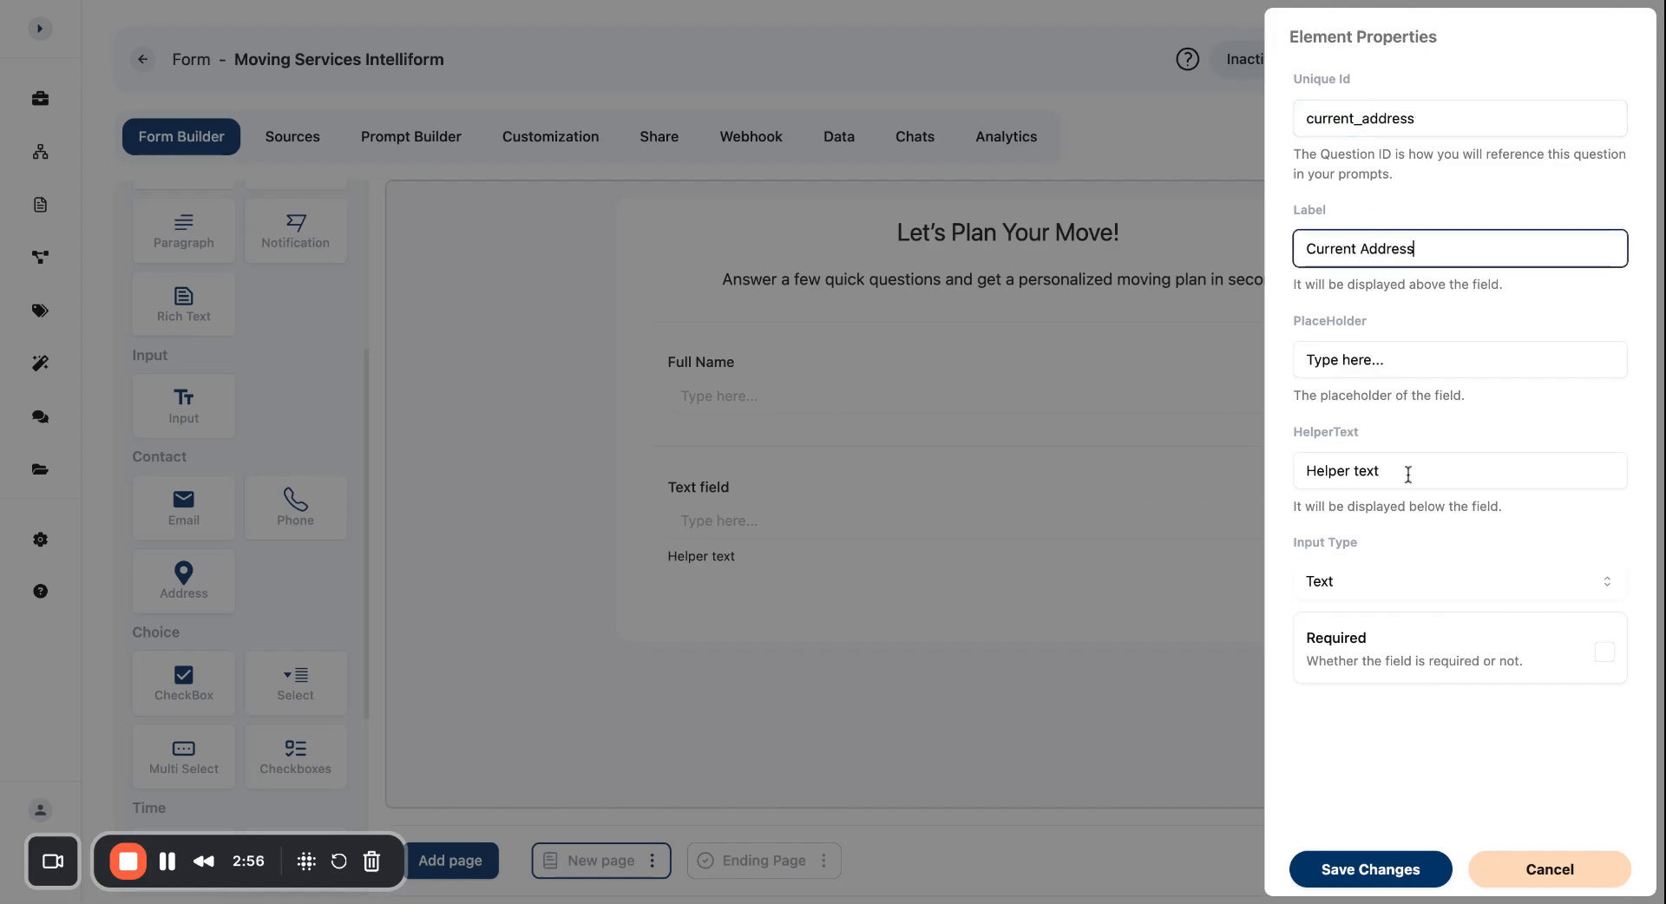
{"action": "key", "text": "super+Tab"}
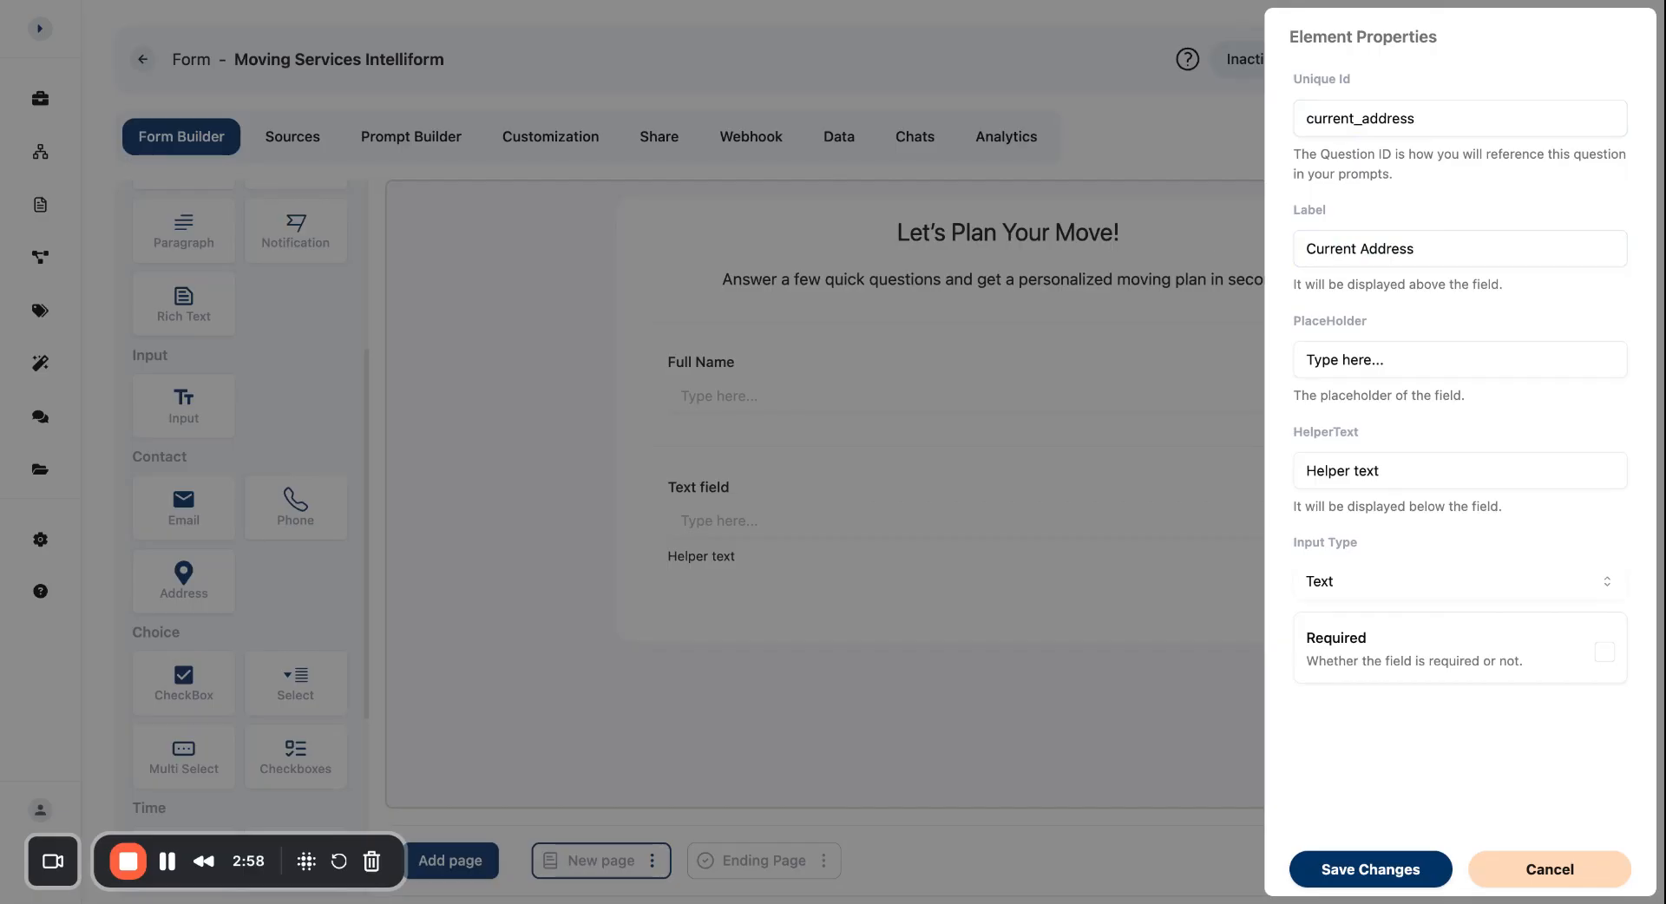
{"action": "triple_click", "coordinate": [1387, 249]}
{"action": "type", "text": "Type your complete address"}
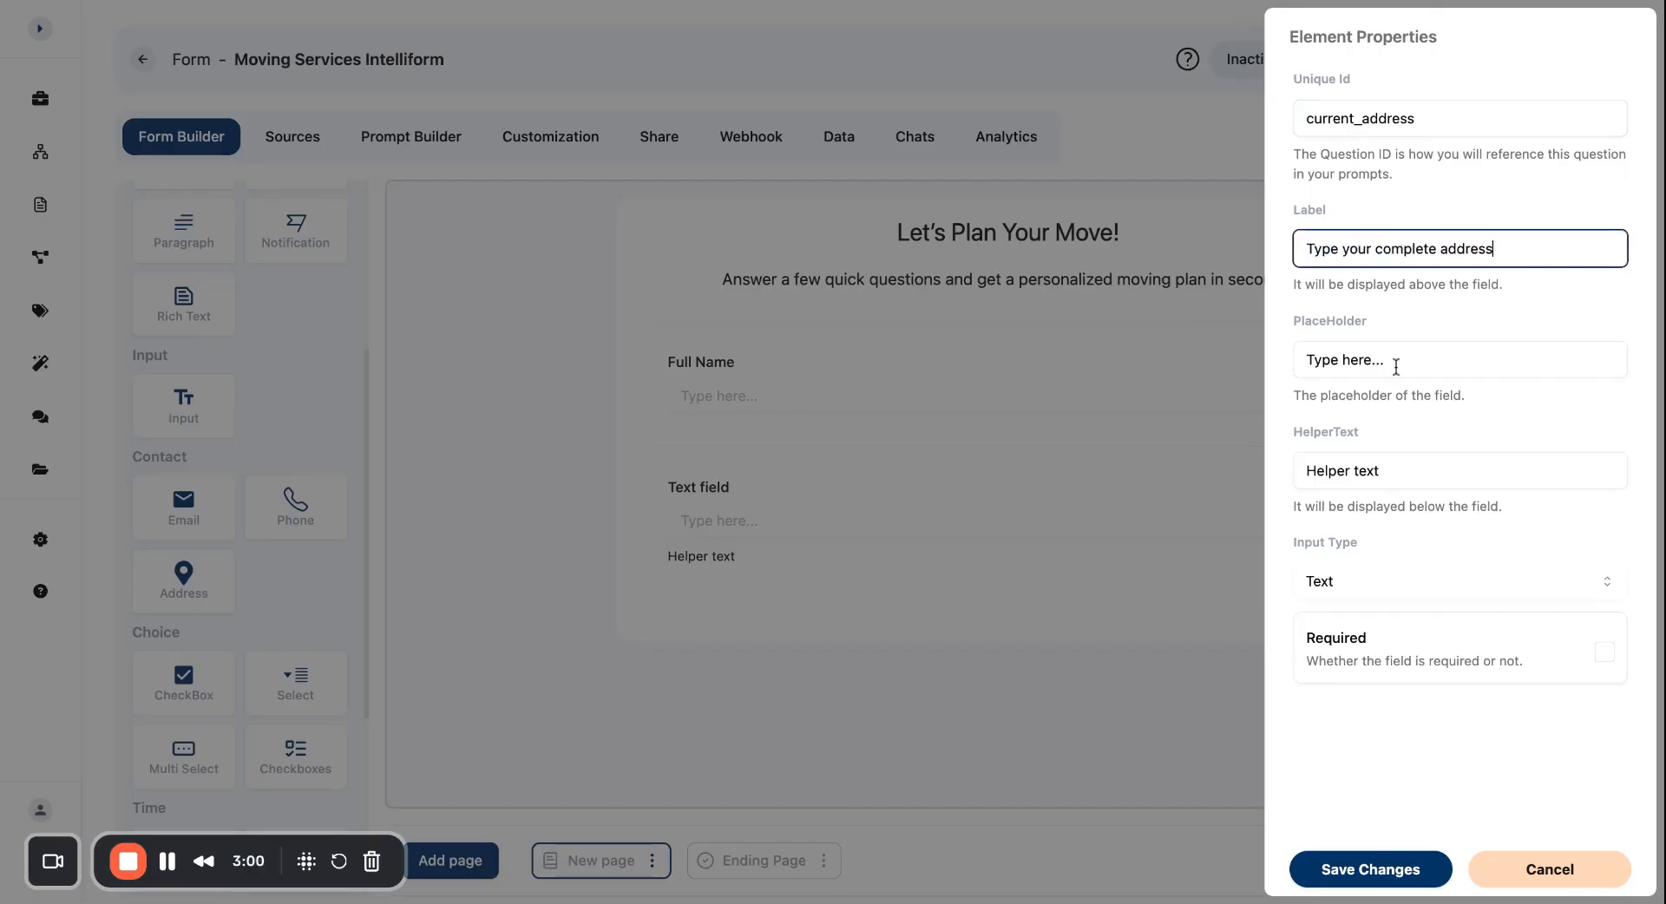
{"action": "triple_click", "coordinate": [1389, 361]}
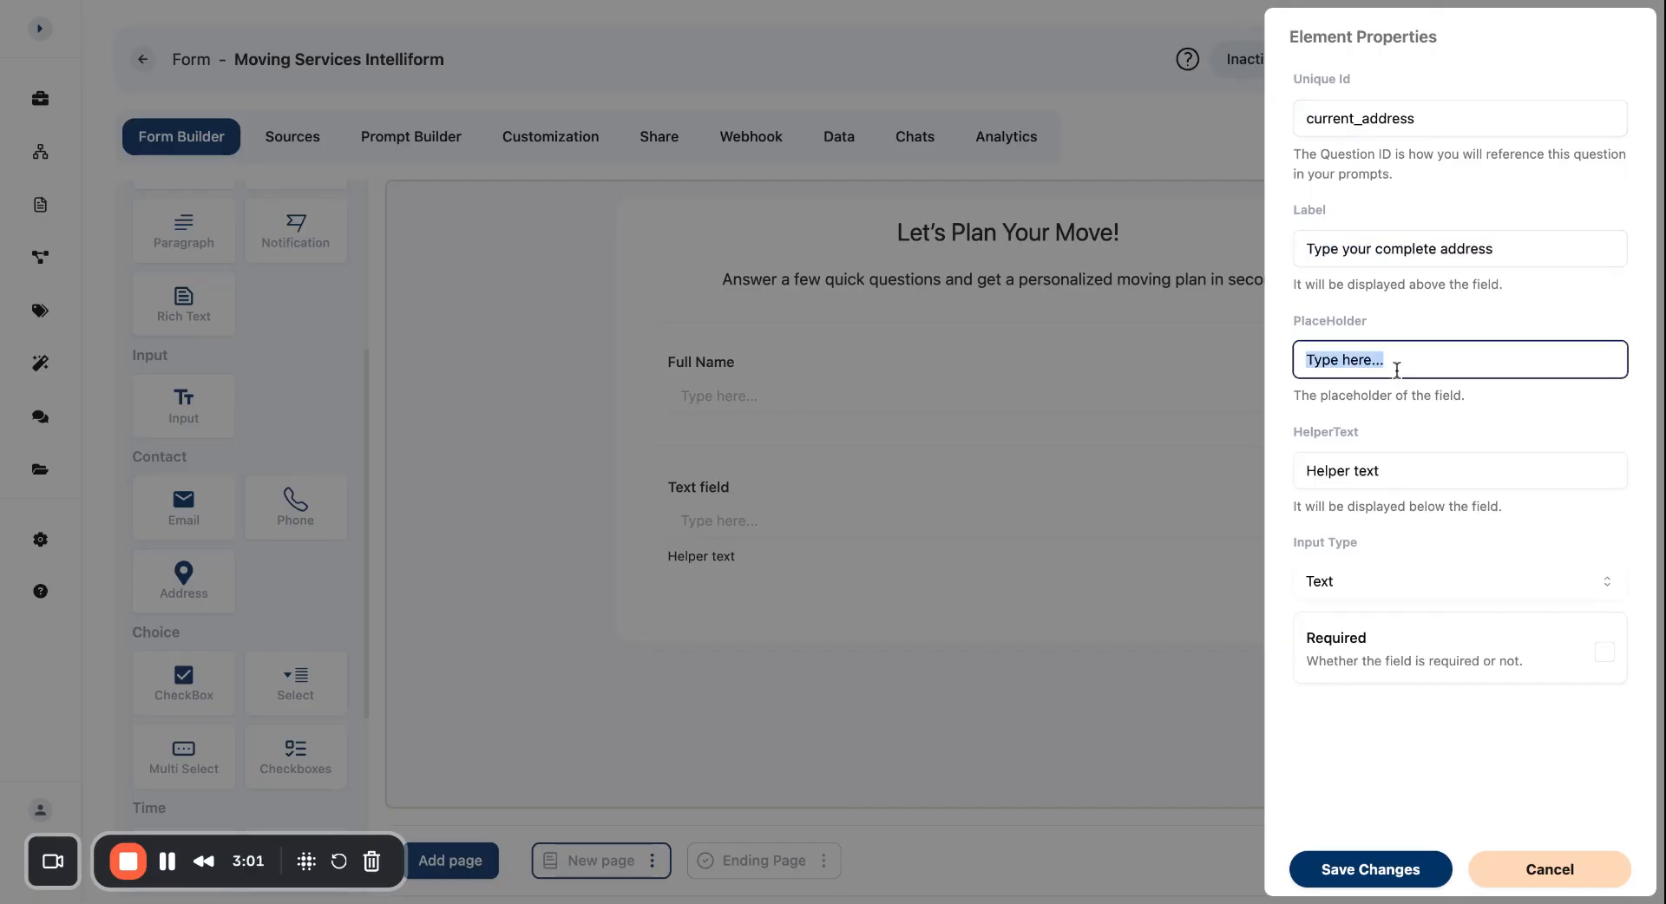
{"action": "left_click", "coordinate": [1388, 254]}
{"action": "key", "text": "super+z"}
- Set the current_address input's placeholder to "Type your complete address" and save the changes
{"action": "left_click", "coordinate": [1392, 361]}
{"action": "triple_click", "coordinate": [1391, 361]}
{"action": "type", "text": "Type your complete address"}
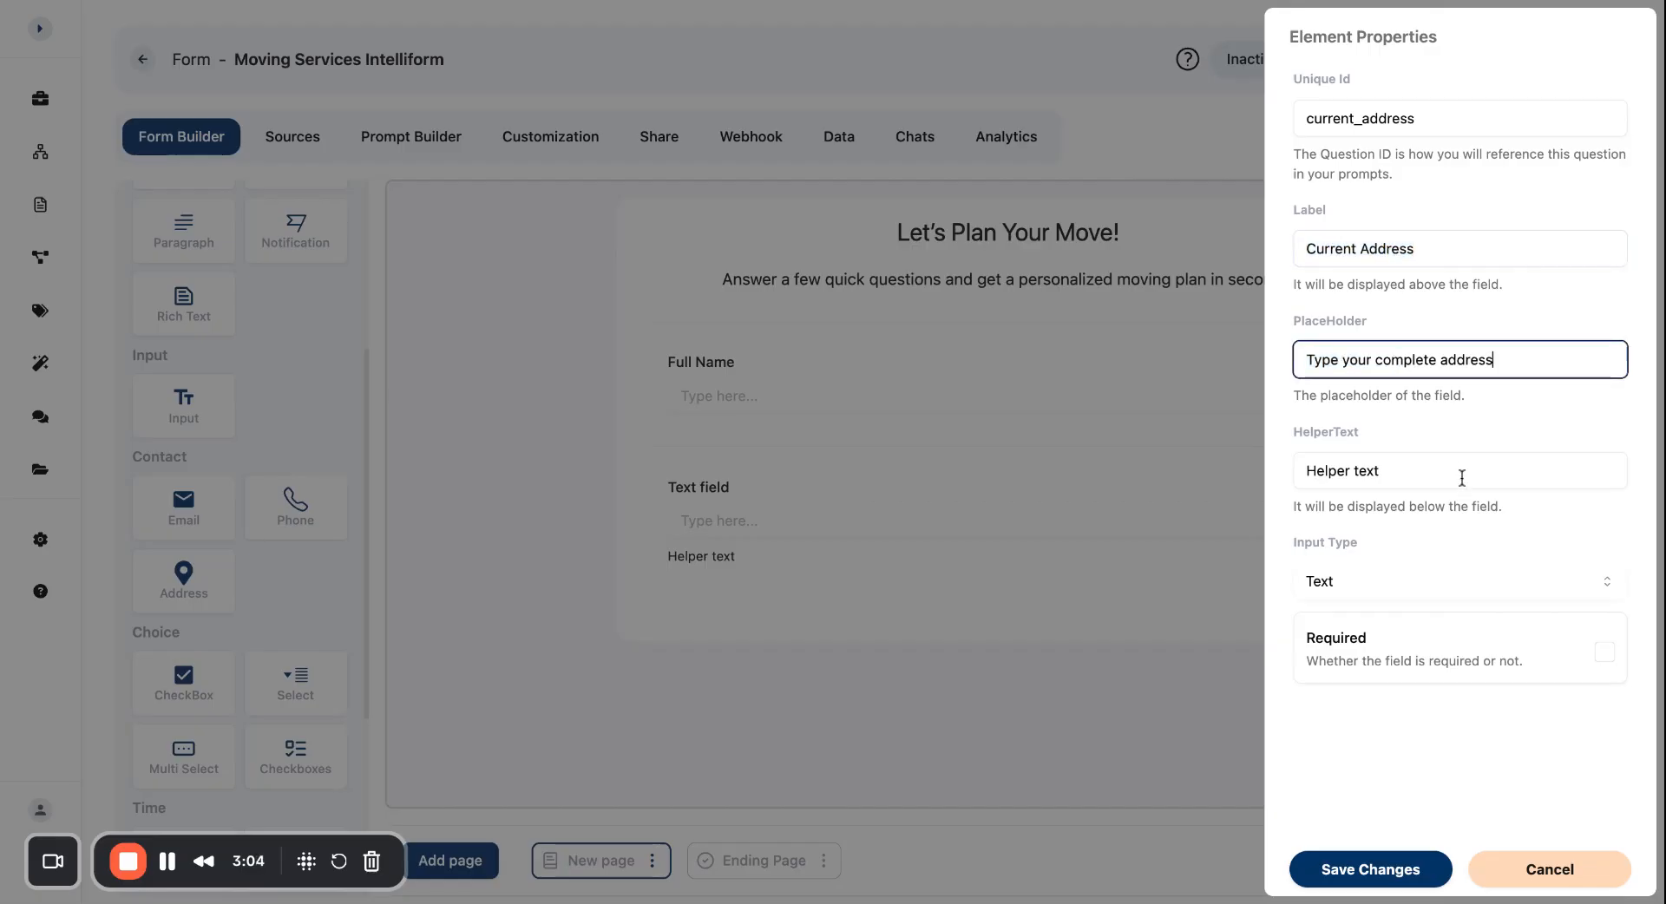
{"action": "left_click", "coordinate": [1389, 867]}
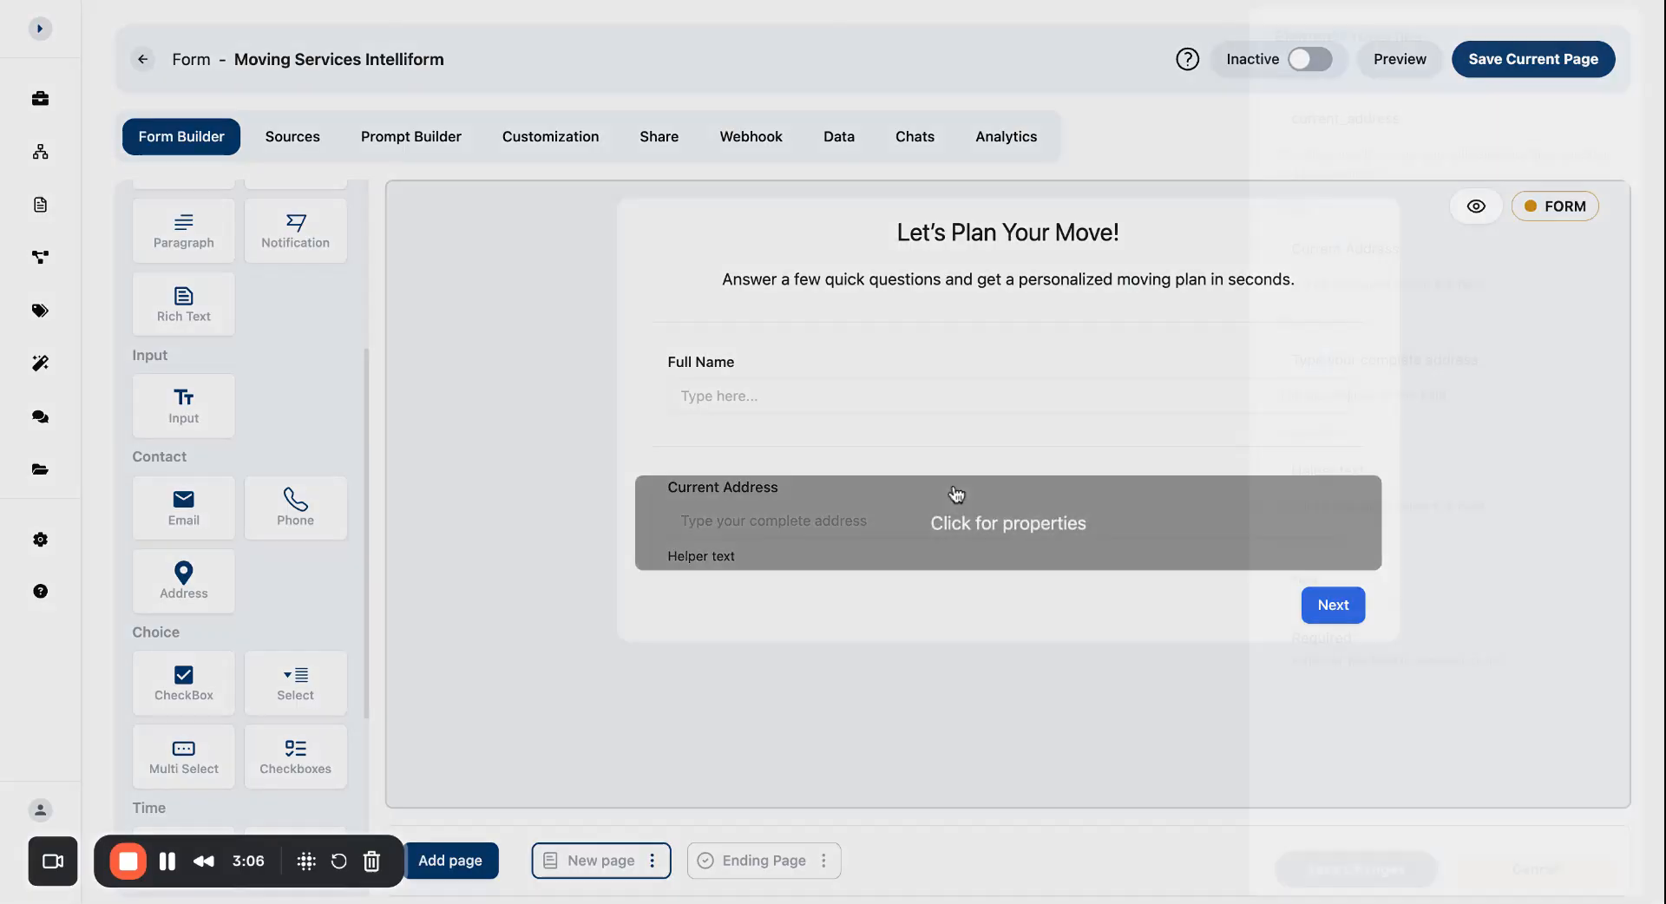
- Remove the Current Address input's helper text, change its input type to Textarea and save the changes
{"action": "left_click", "coordinate": [955, 495]}
{"action": "double_click", "coordinate": [1451, 472]}
{"action": "key", "text": "super+a"}
{"action": "key", "text": "BackSpace"}
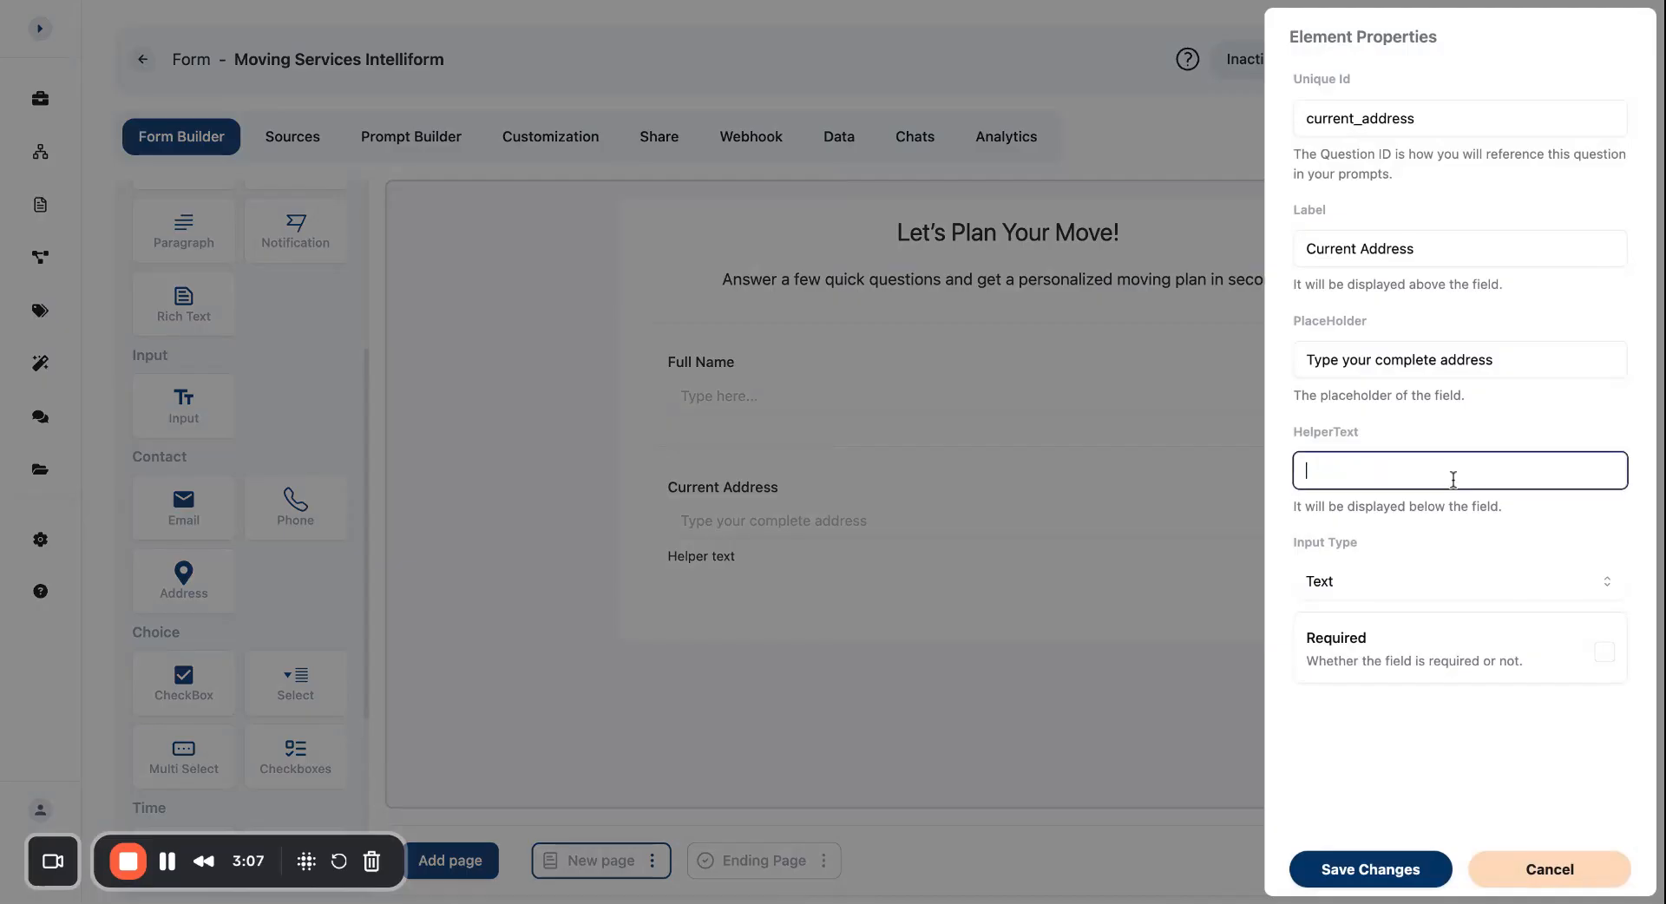
{"action": "left_click", "coordinate": [1386, 581]}
{"action": "left_click", "coordinate": [1372, 720]}
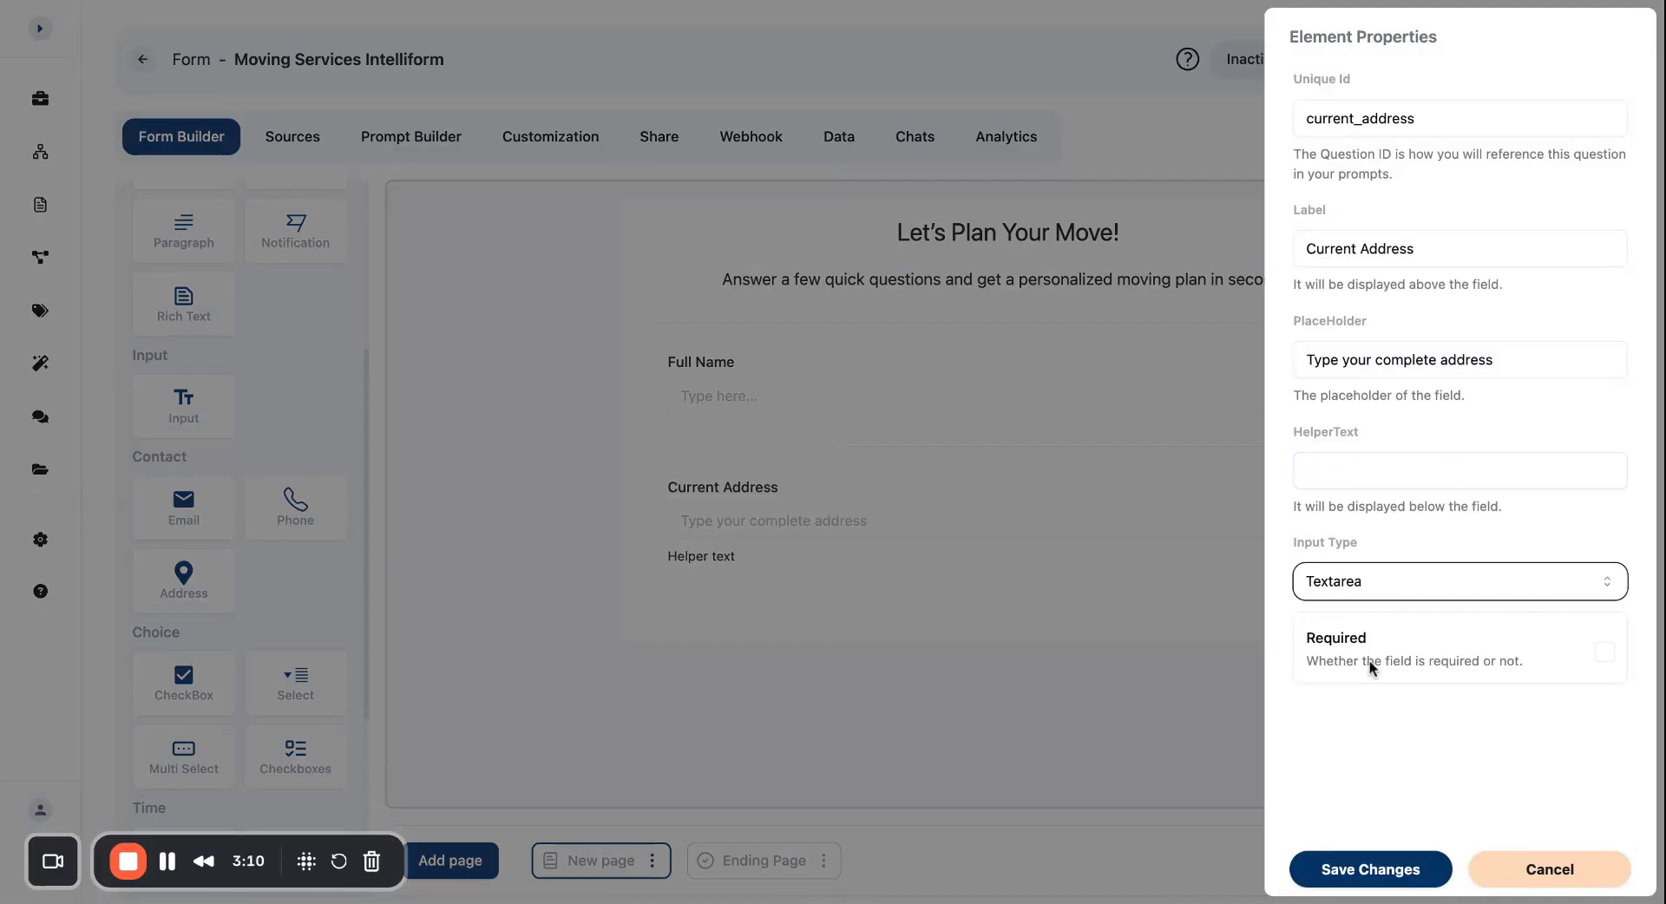
{"action": "left_click", "coordinate": [1399, 863]}
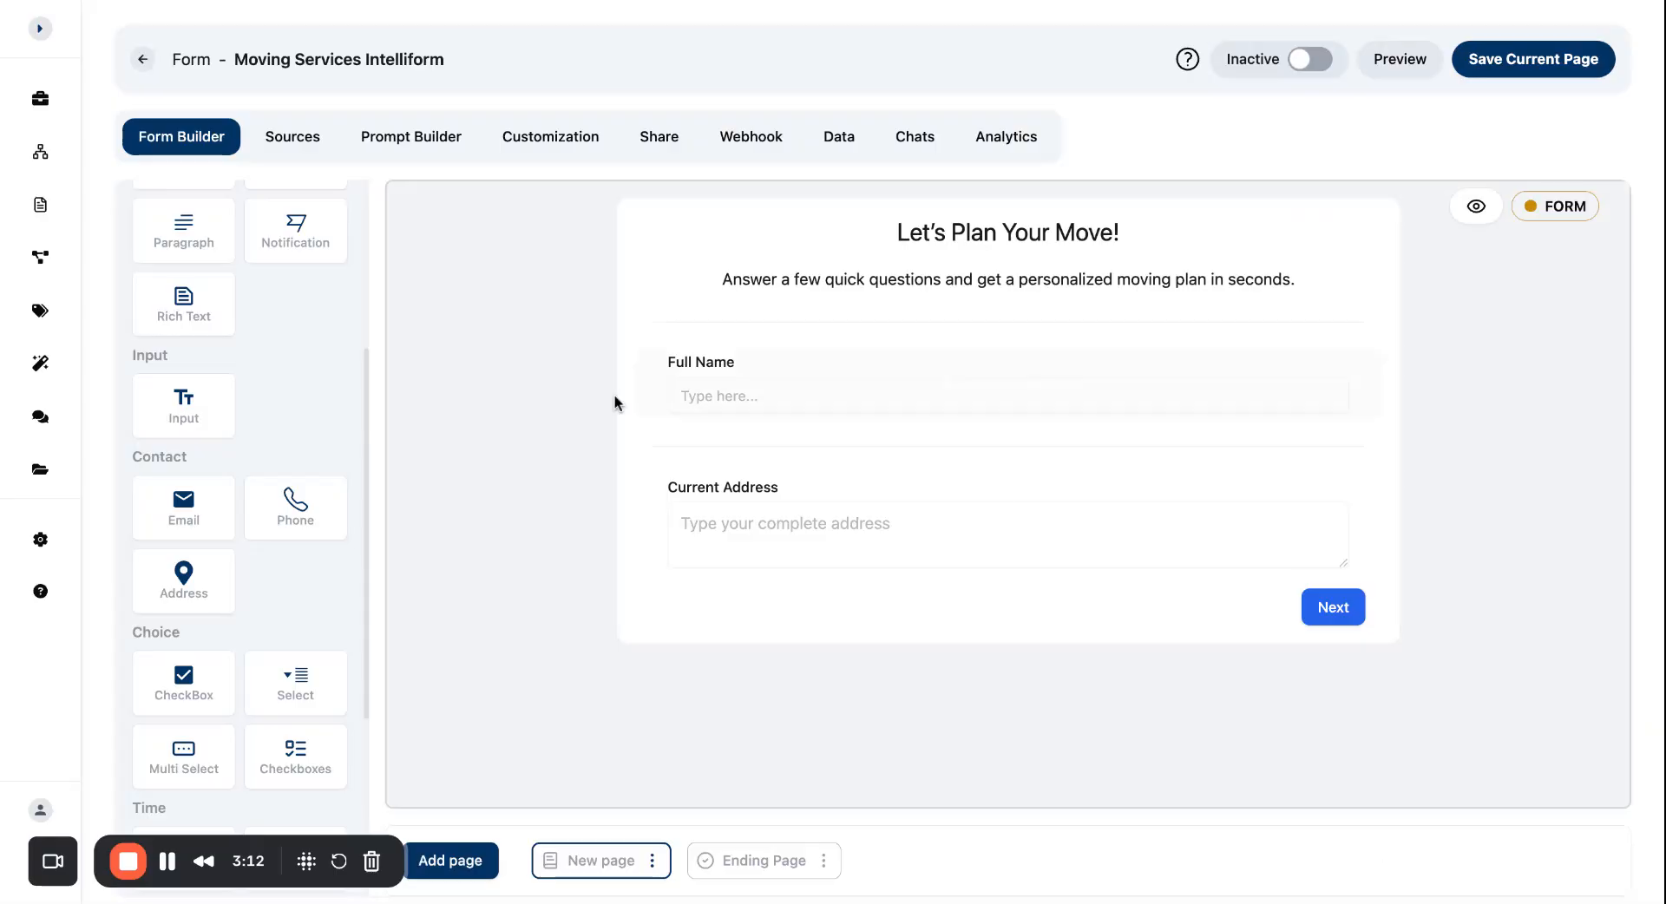
- Add a separator below the Current Address input
{"action": "scroll", "coordinate": [293, 512], "scroll_direction": "down", "scroll_amount": 4}
{"action": "scroll", "coordinate": [300, 518], "scroll_direction": "up", "scroll_amount": 5}
{"action": "scroll", "coordinate": [301, 517], "scroll_direction": "down", "scroll_amount": 5}
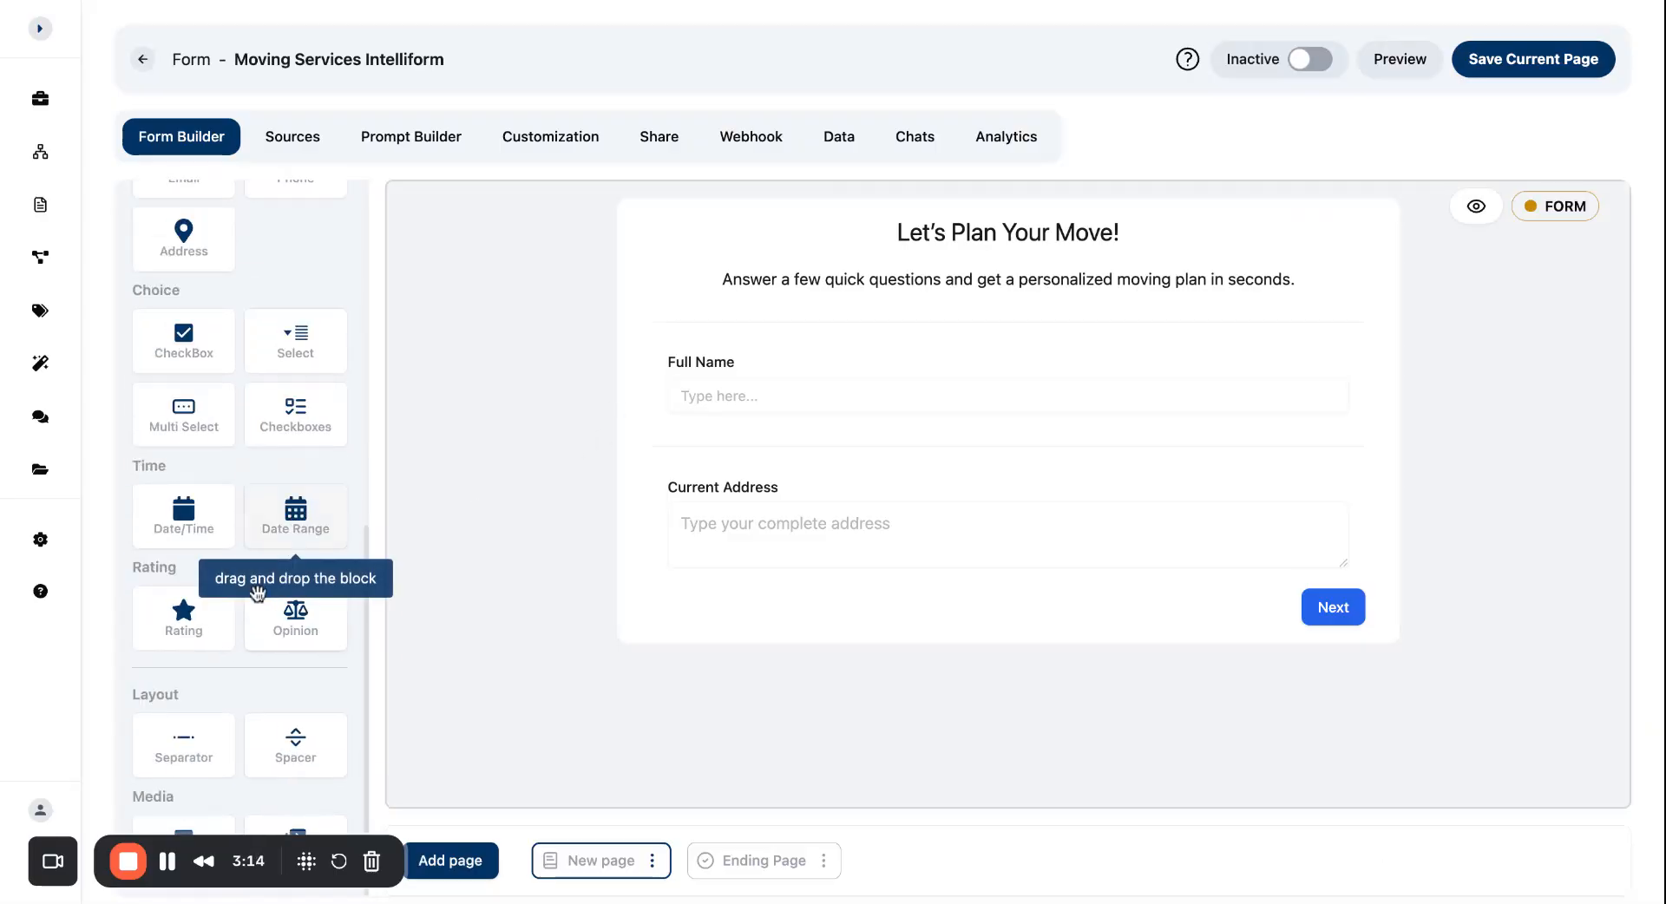
{"action": "left_click_drag", "start_coordinate": [179, 754], "coordinate": [760, 642]}
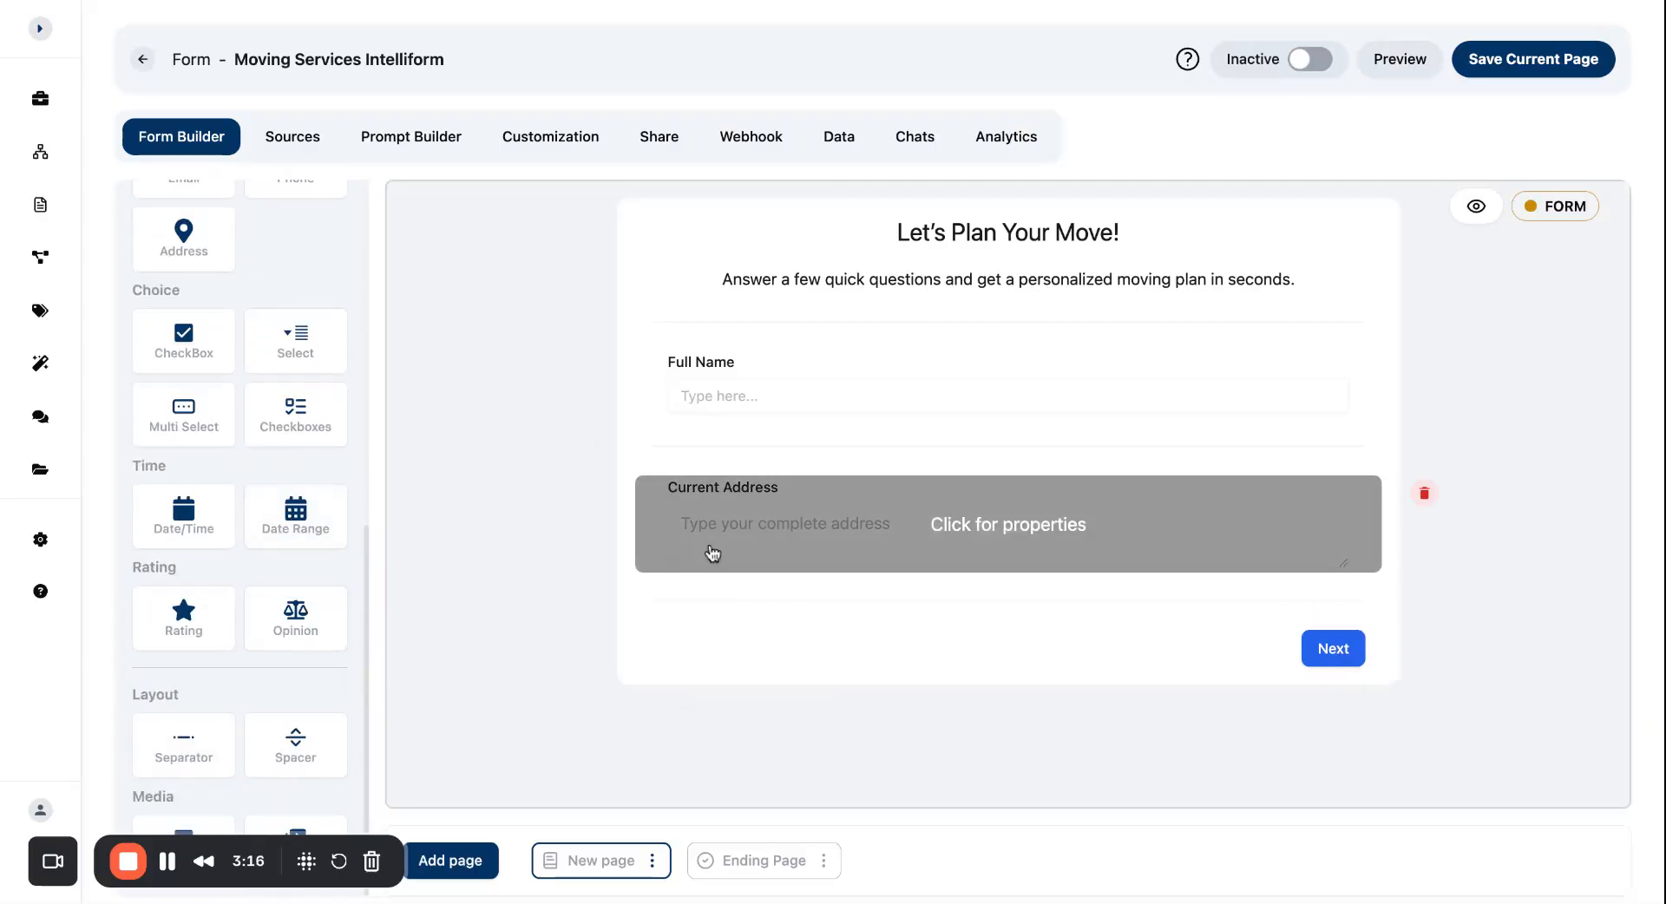
- Add a text input below the last separator and set its unique ID to "new_address"
{"action": "scroll", "coordinate": [210, 561], "scroll_direction": "up", "scroll_amount": 6}
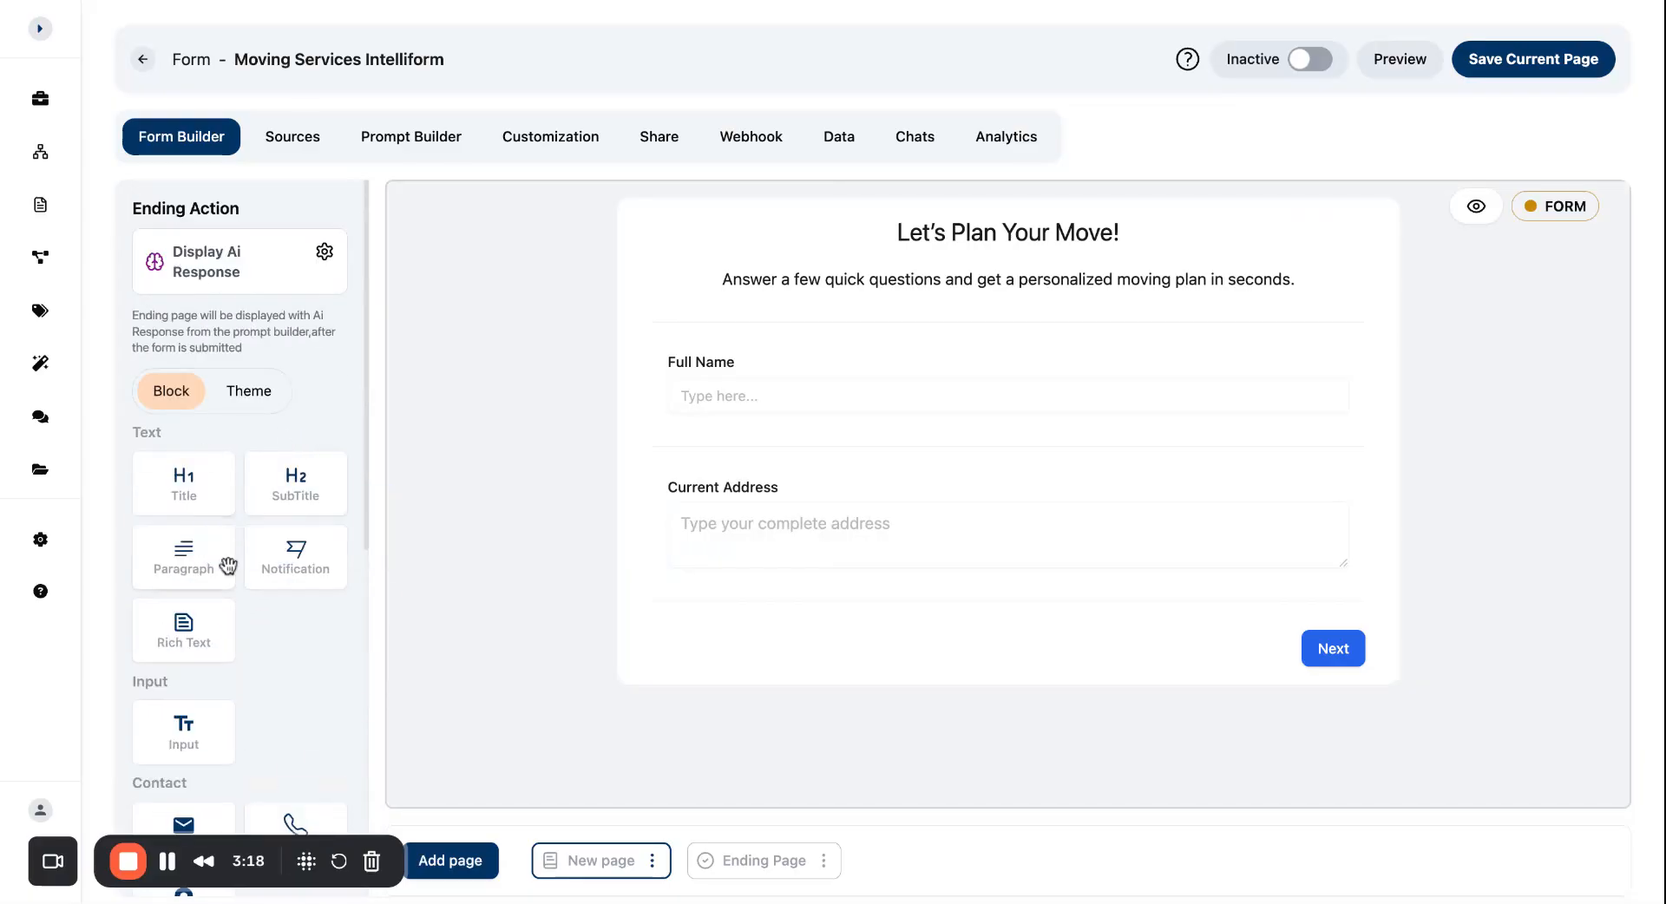
{"action": "left_click_drag", "start_coordinate": [185, 728], "coordinate": [744, 651]}
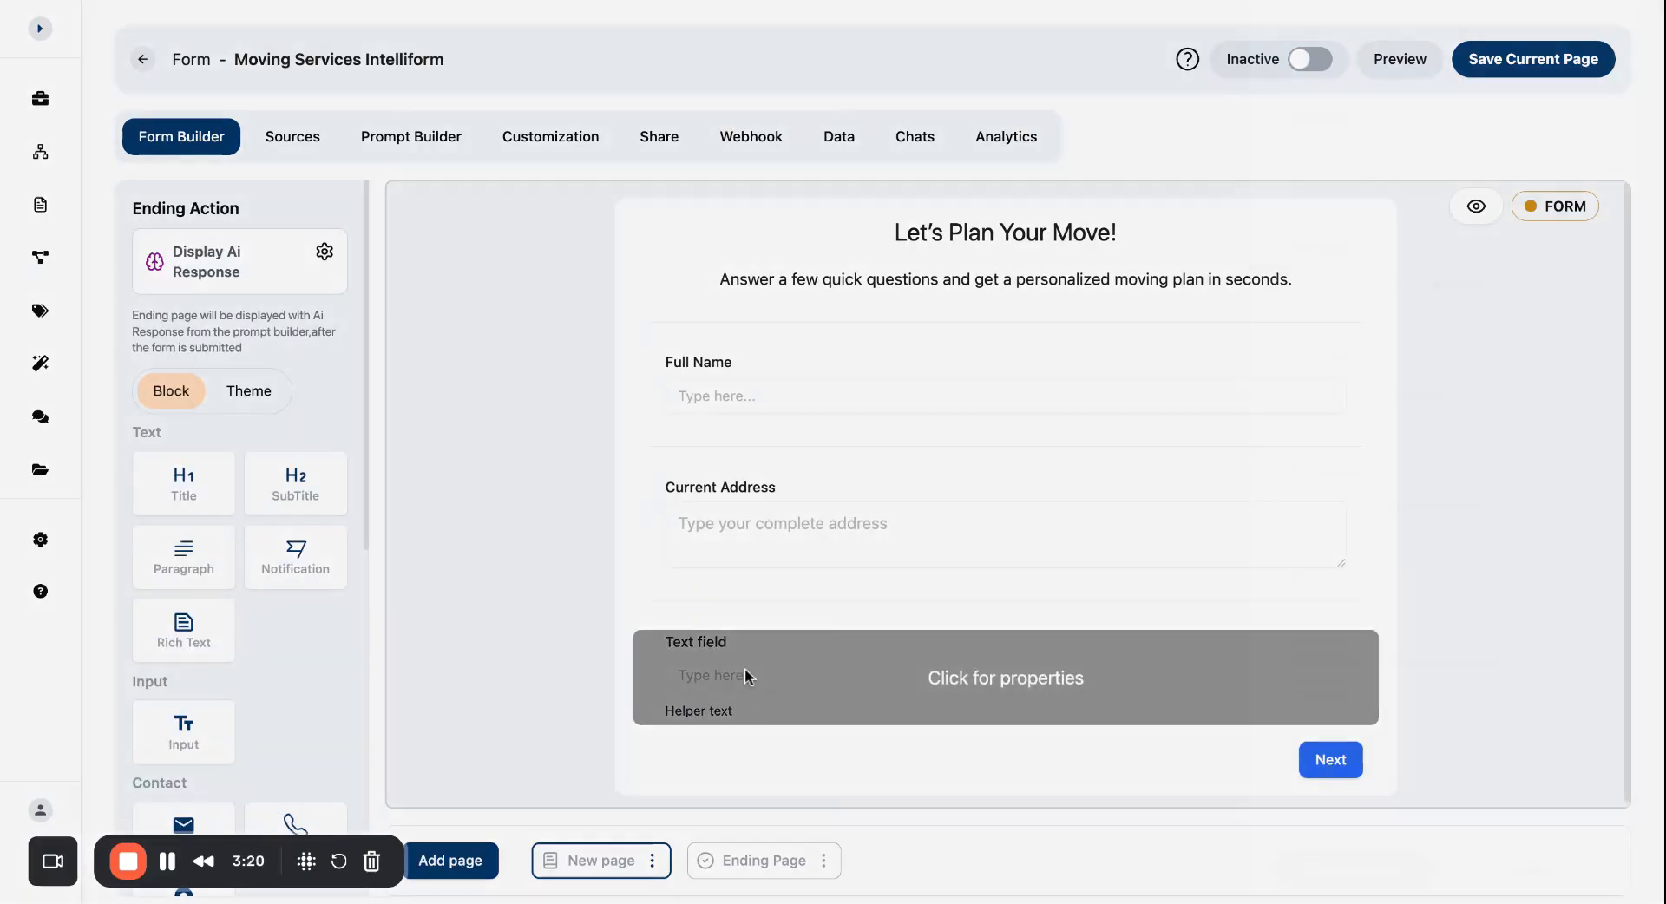
{"action": "left_click", "coordinate": [747, 674]}
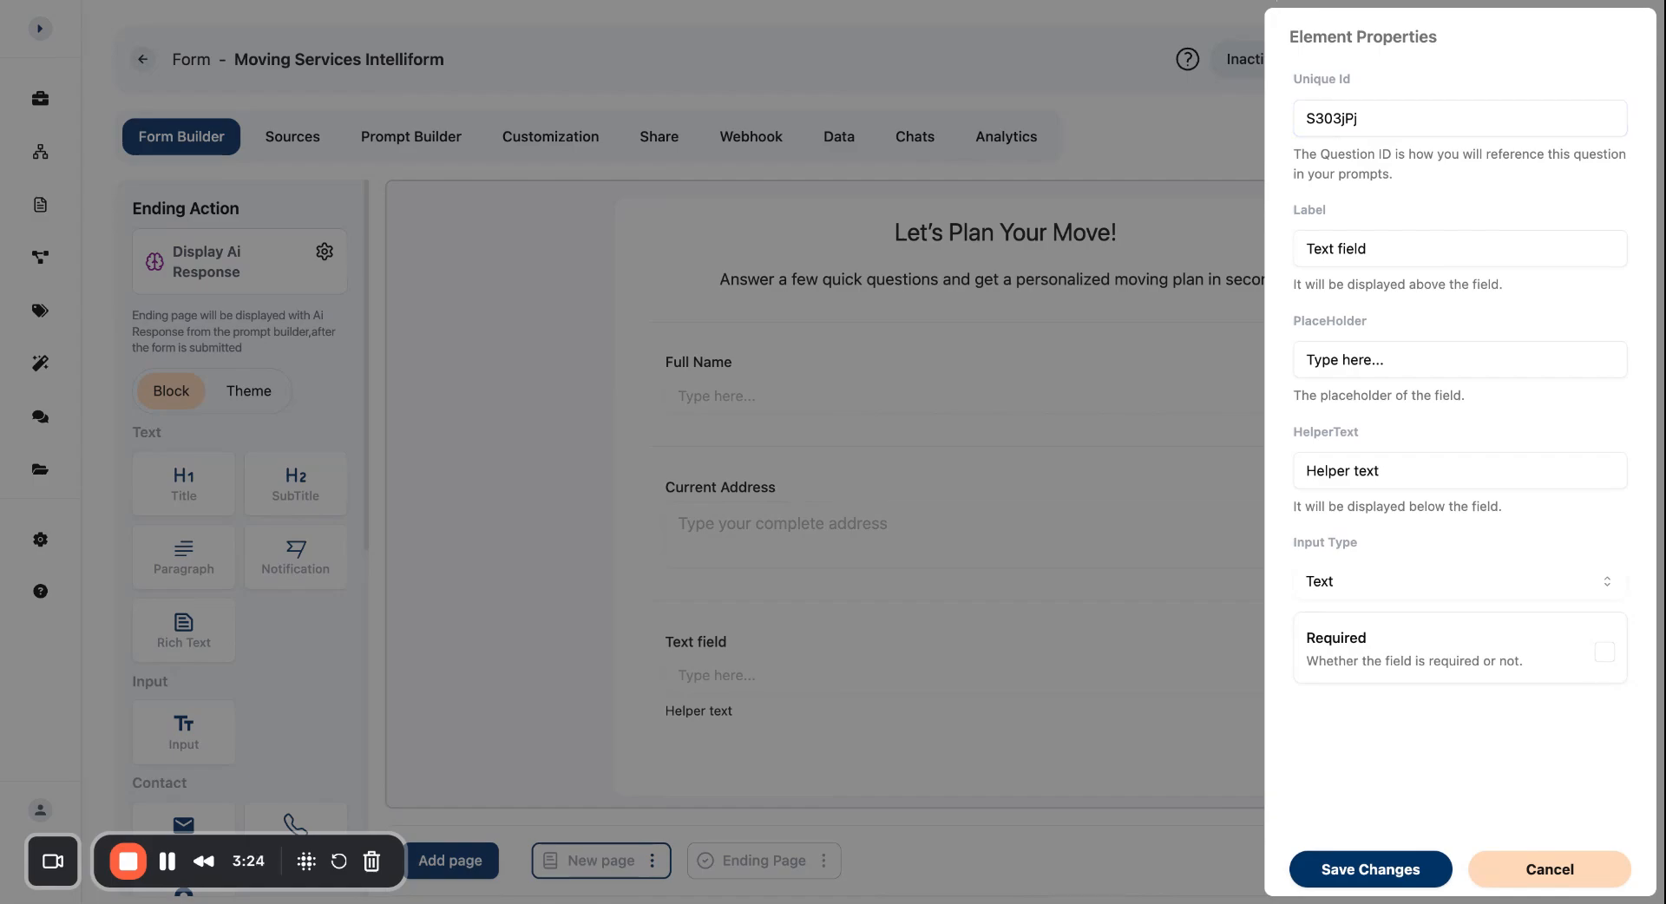
{"action": "double_click", "coordinate": [1324, 118]}
{"action": "type", "text": "new_address"}
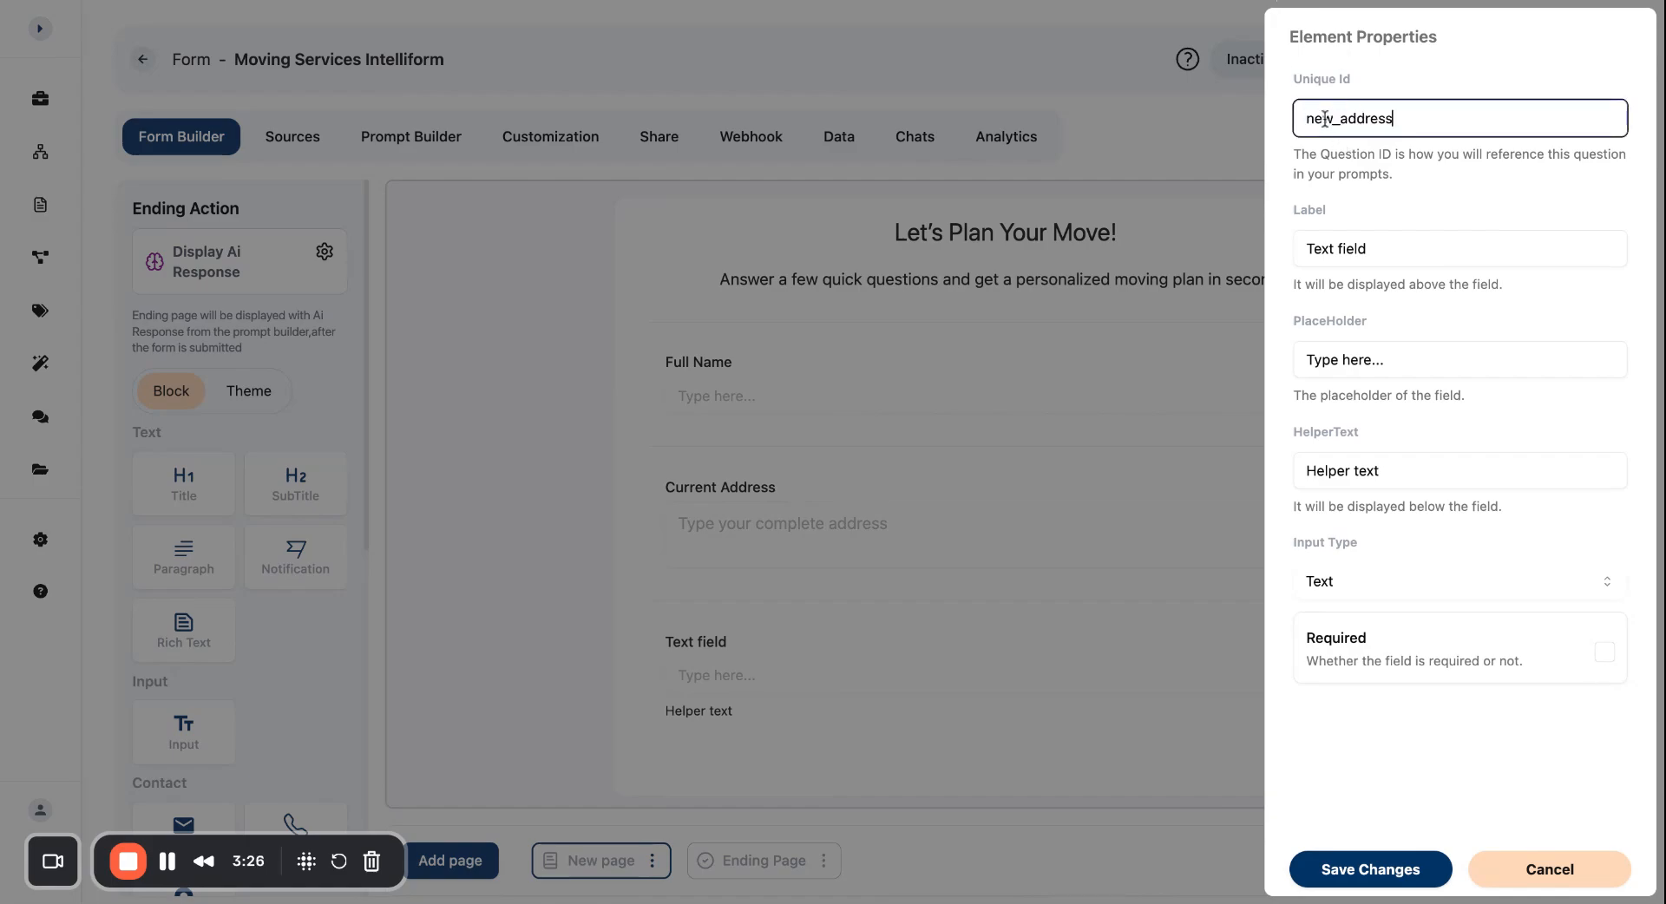
- Label the new_address input "Destination Address" and set its placeholder to "Type your complete address"
{"action": "triple_click", "coordinate": [1345, 254]}
{"action": "type", "text": "Destination Address"}
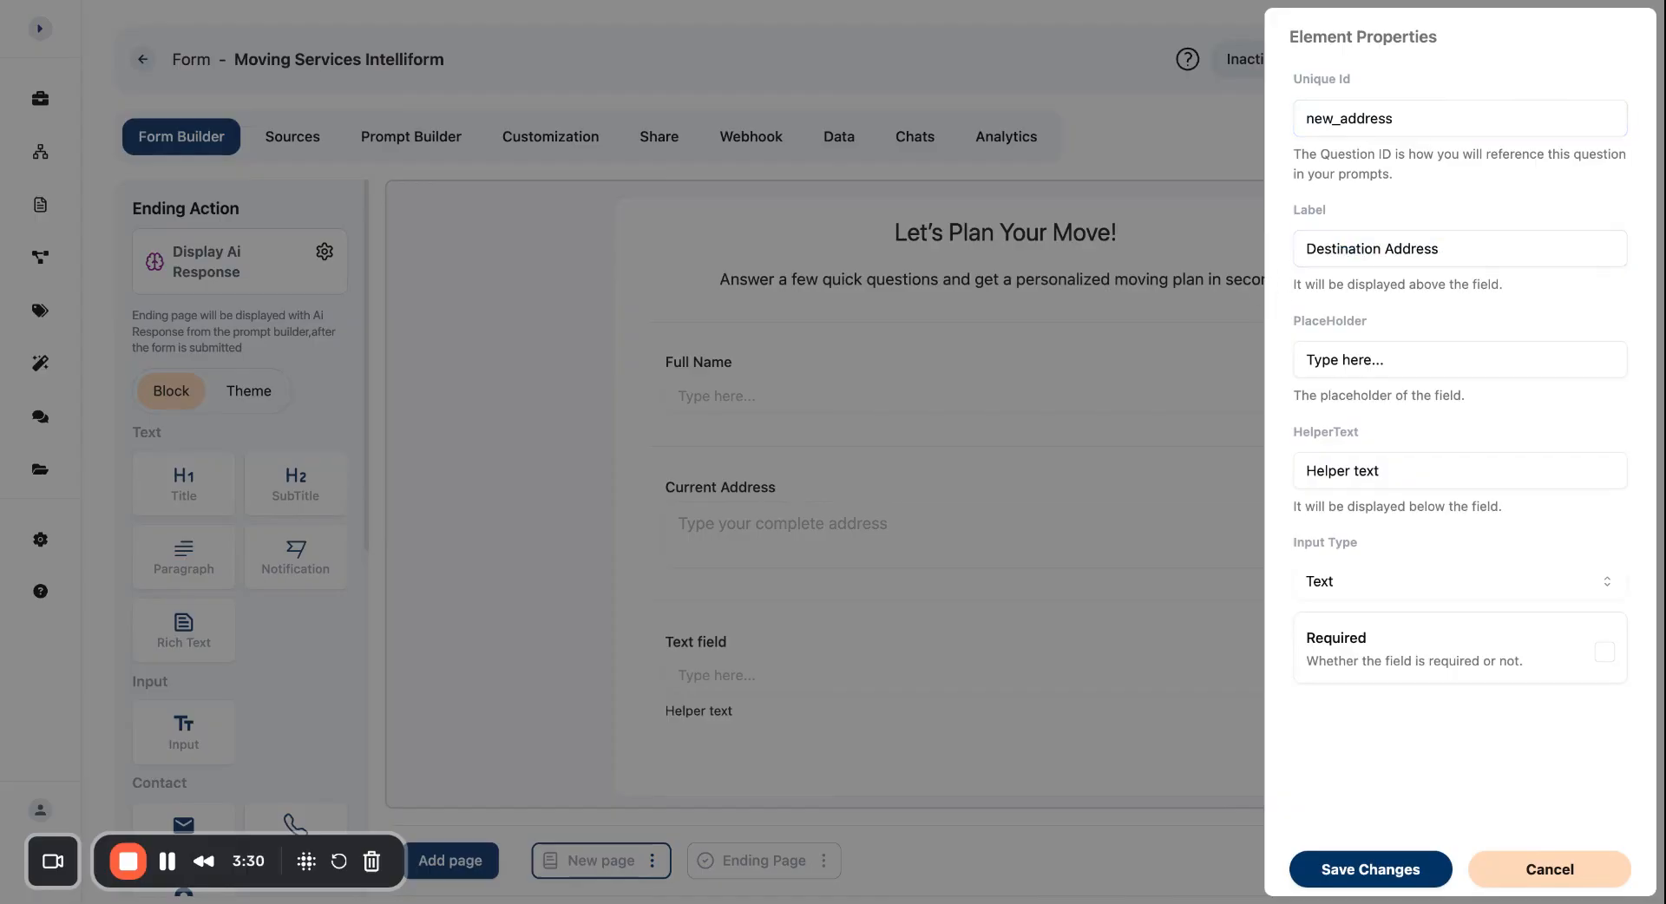
{"action": "triple_click", "coordinate": [1430, 361]}
{"action": "type", "text": "Type your complete address"}
- Remove the new_address input's helper text, change its input type to Textarea and save the changes
{"action": "triple_click", "coordinate": [1407, 473]}
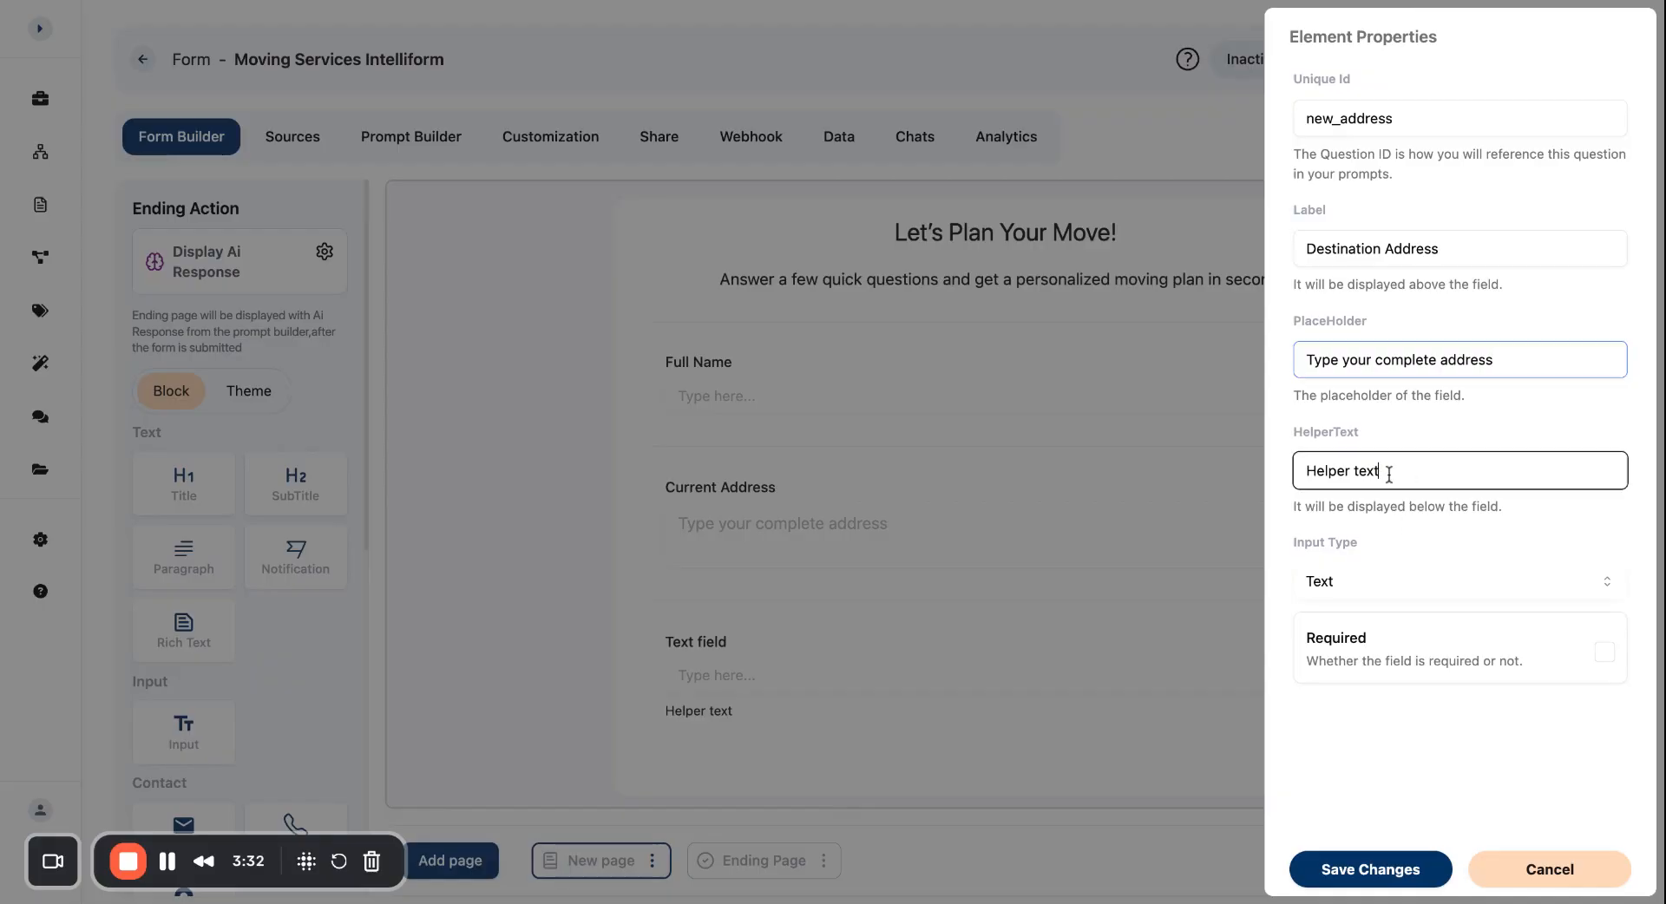
{"action": "key", "text": "BackSpace"}
{"action": "left_click", "coordinate": [1397, 582]}
{"action": "left_click", "coordinate": [1385, 722]}
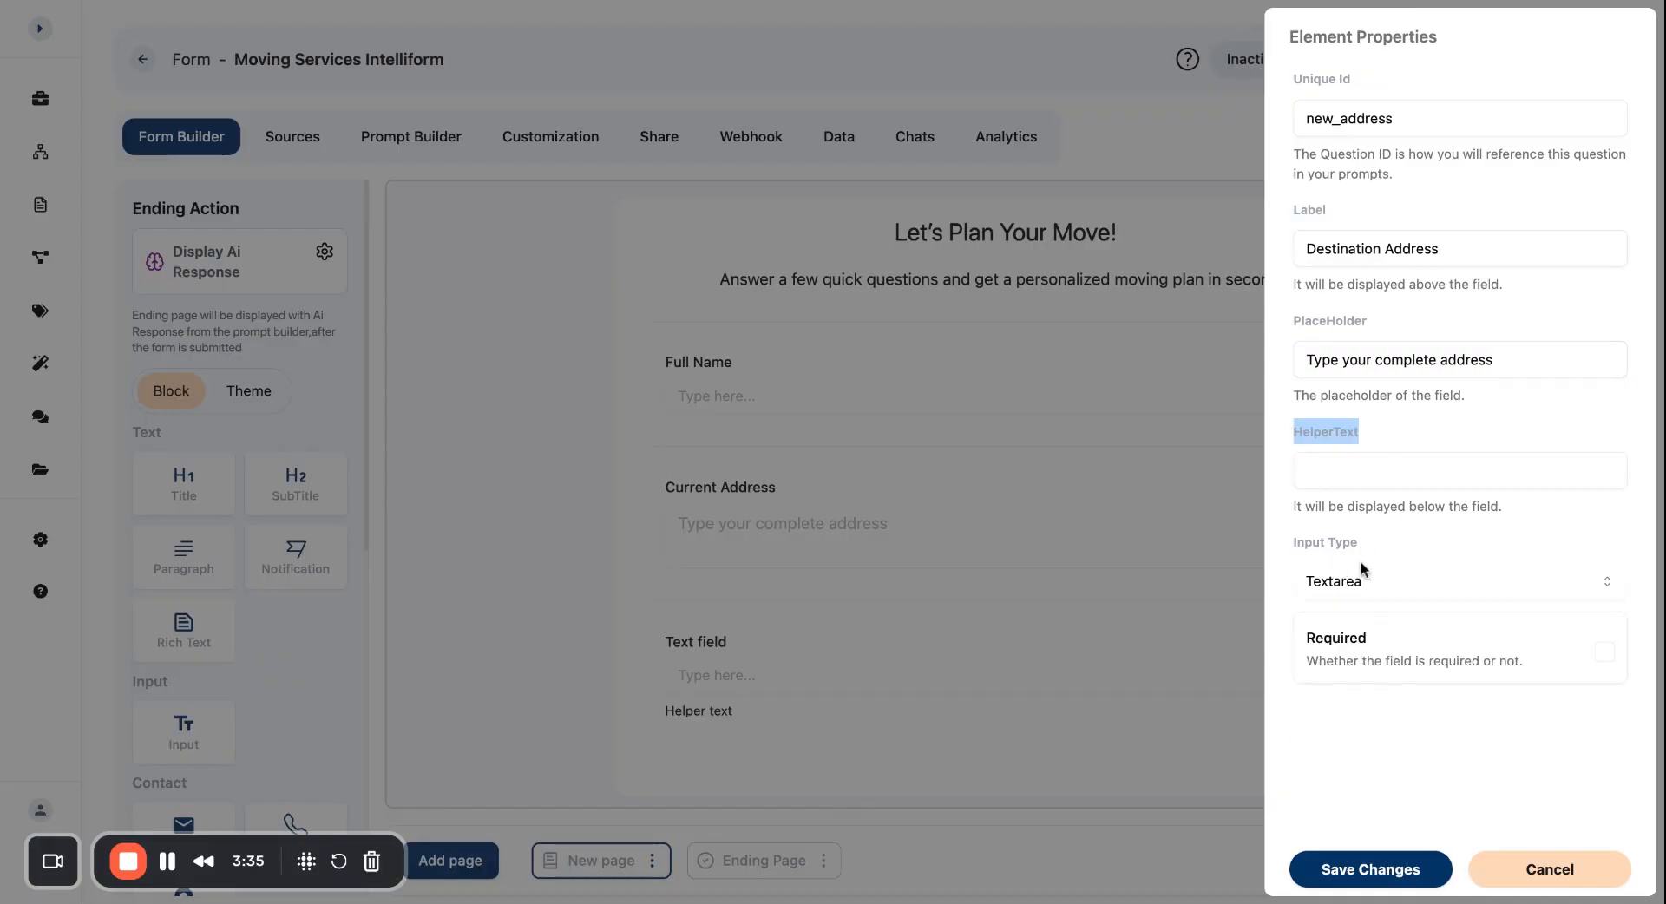
{"action": "left_click", "coordinate": [1372, 881]}
- Add a separator below the Destination Address input
{"action": "scroll", "coordinate": [192, 496], "scroll_direction": "down", "scroll_amount": 4}
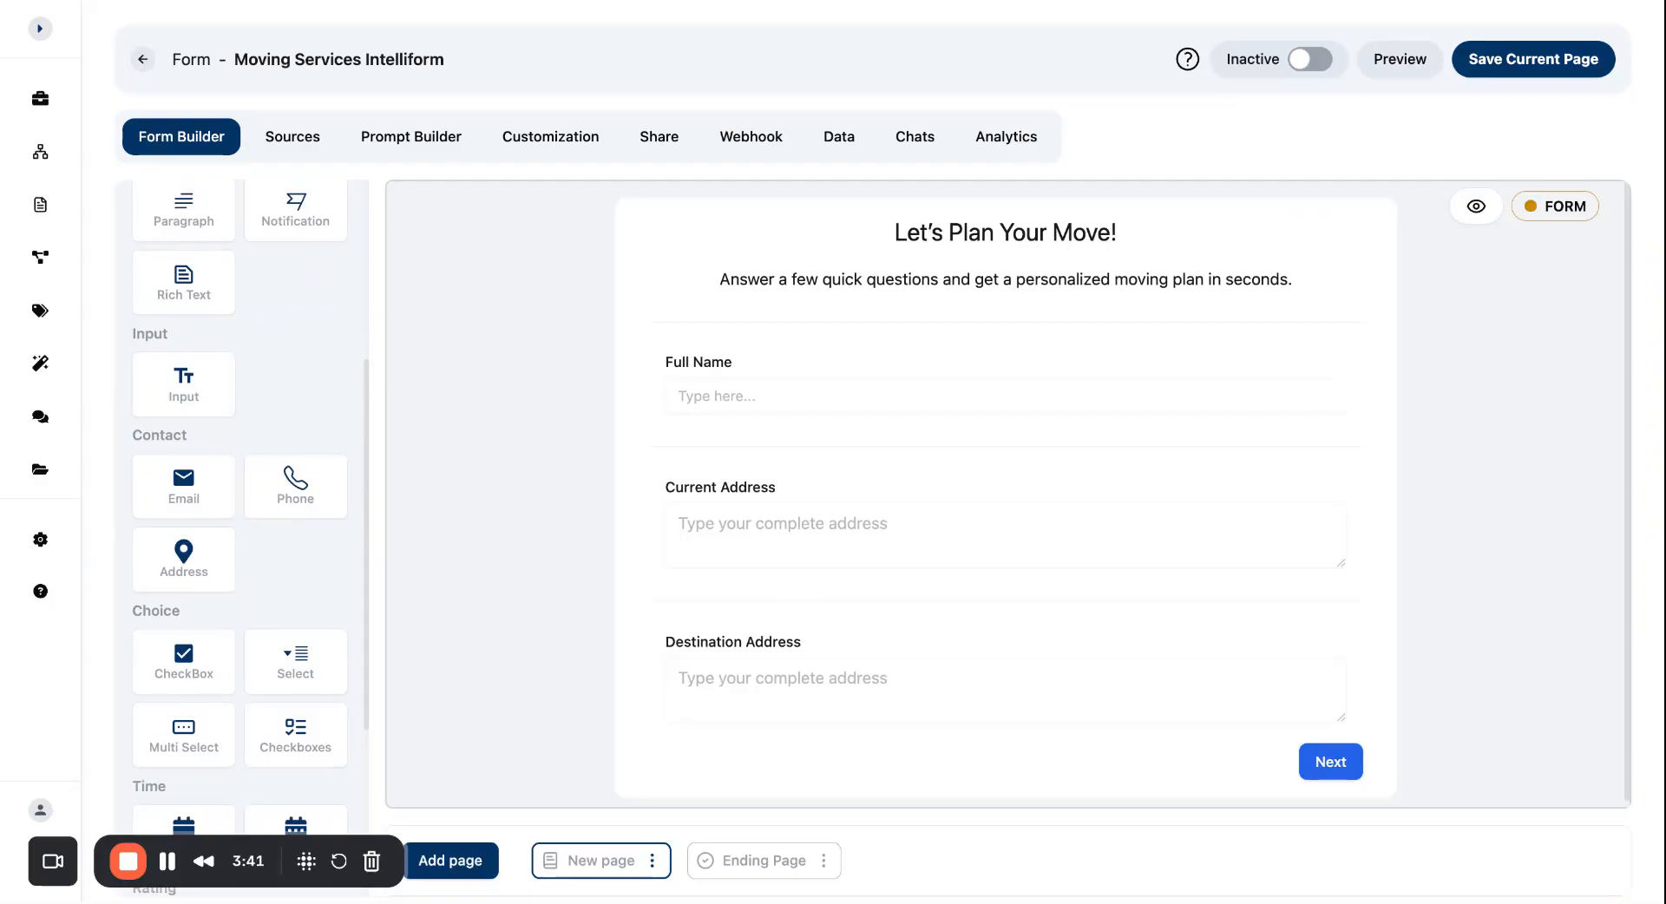
{"action": "scroll", "coordinate": [223, 521], "scroll_direction": "down", "scroll_amount": 4}
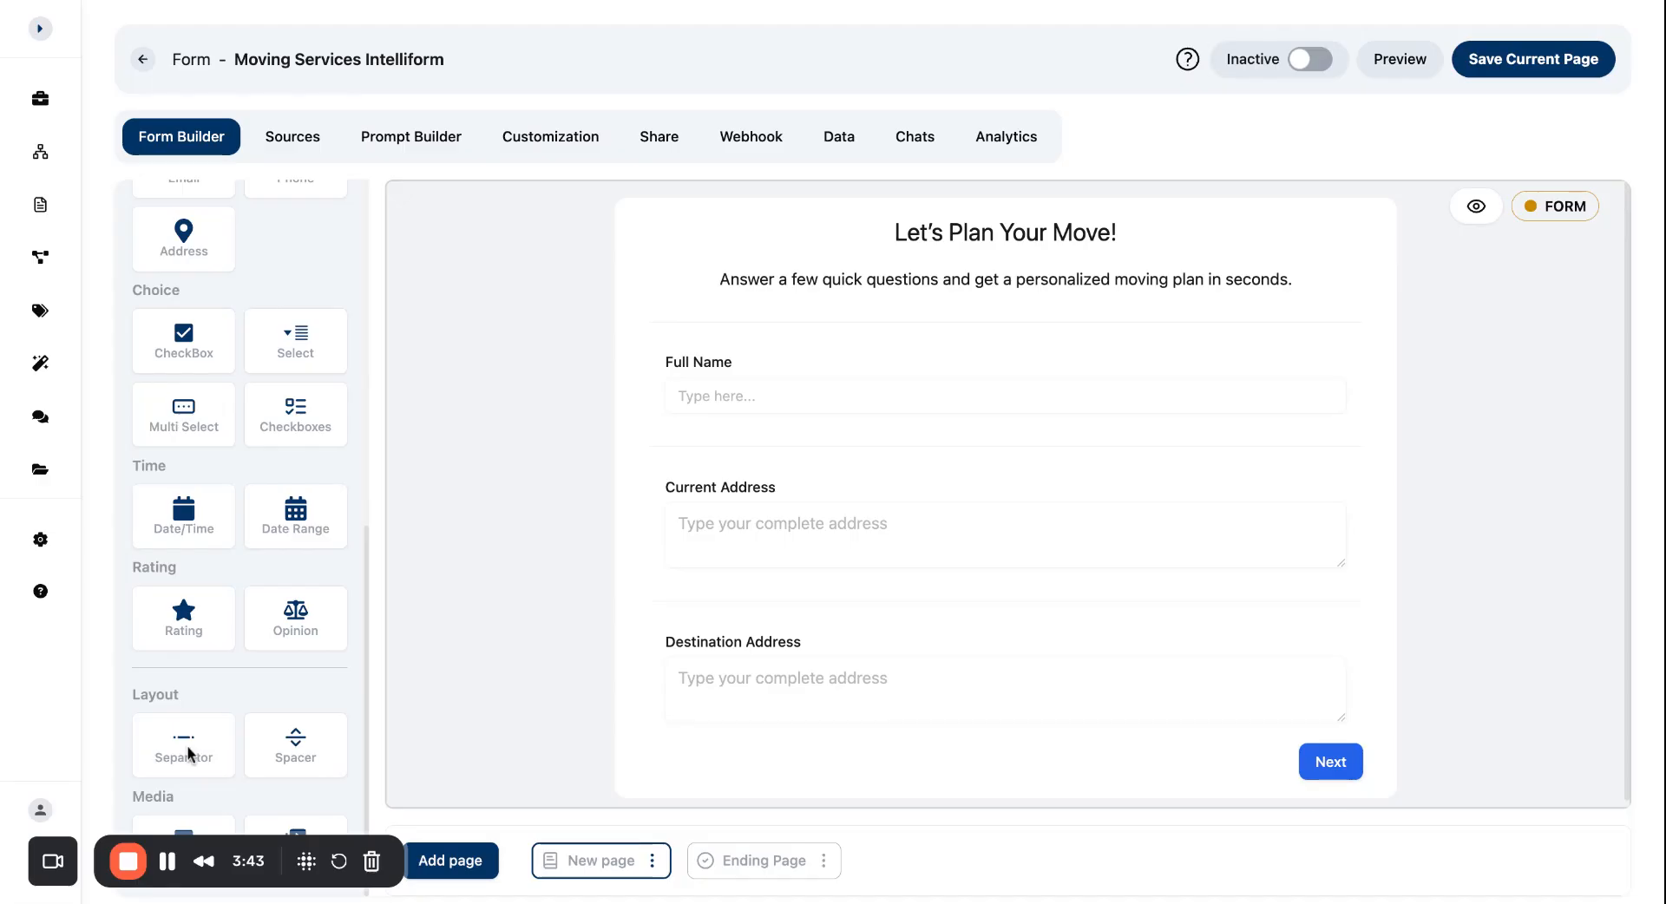
{"action": "left_click_drag", "start_coordinate": [189, 754], "coordinate": [800, 746]}
- Add a Date/Time picker below the last separator and set its unique ID to "moving_date"
{"action": "scroll", "coordinate": [257, 522], "scroll_direction": "up", "scroll_amount": 1}
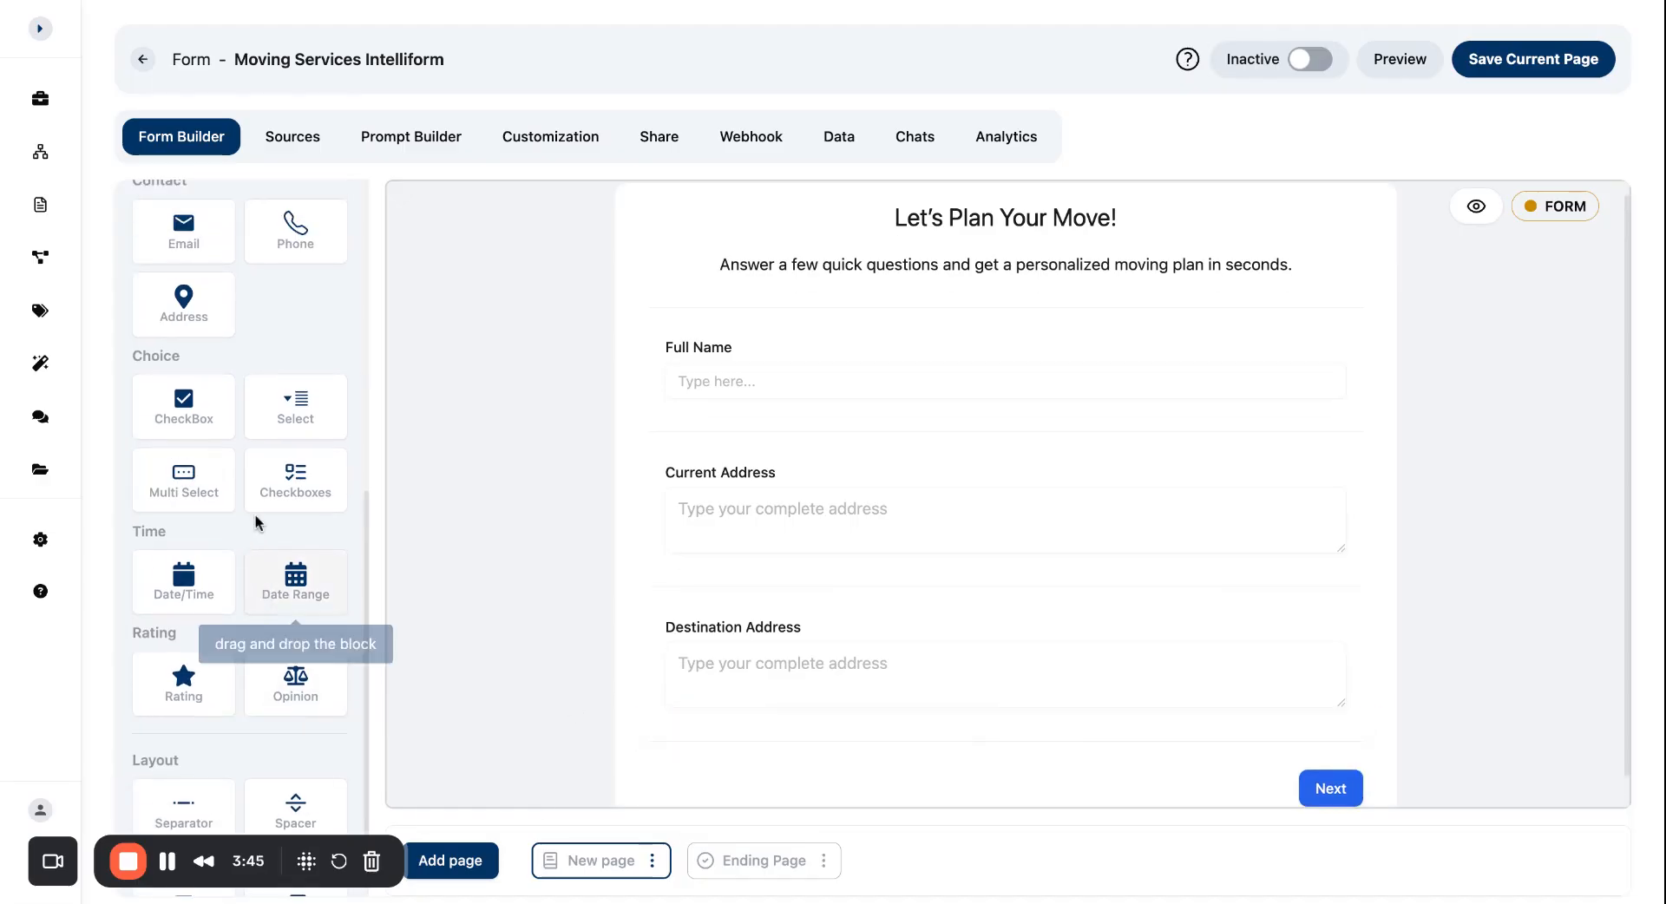
{"action": "scroll", "coordinate": [202, 511], "scroll_direction": "down", "scroll_amount": 1}
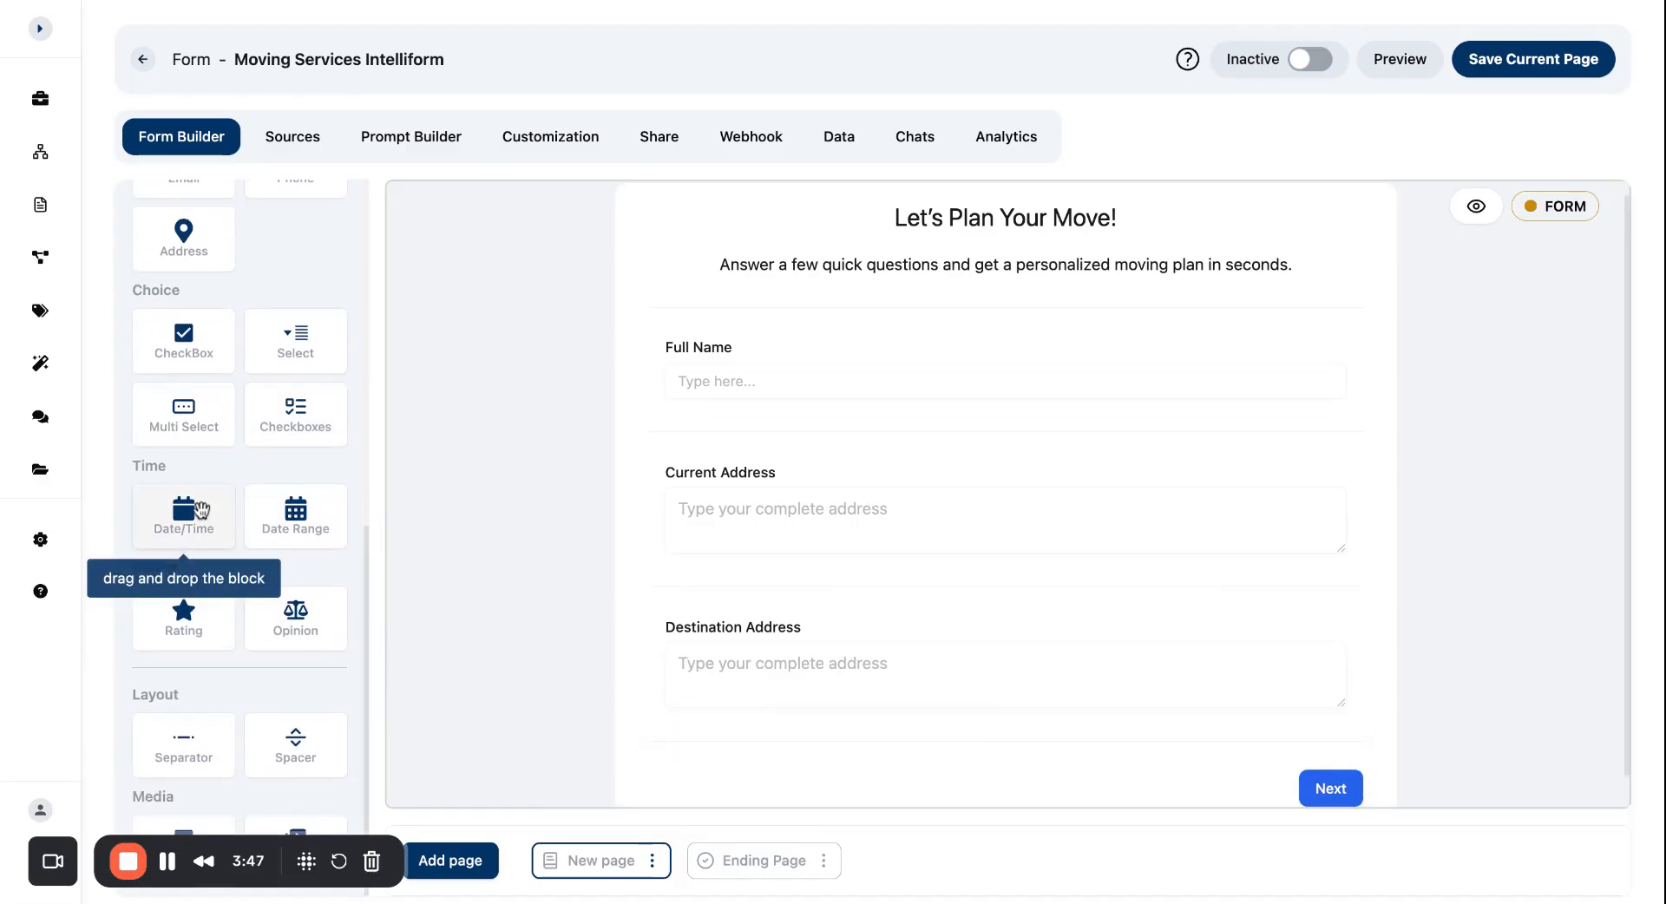
{"action": "left_click_drag", "start_coordinate": [202, 510], "coordinate": [763, 722]}
{"action": "left_click", "coordinate": [764, 675]}
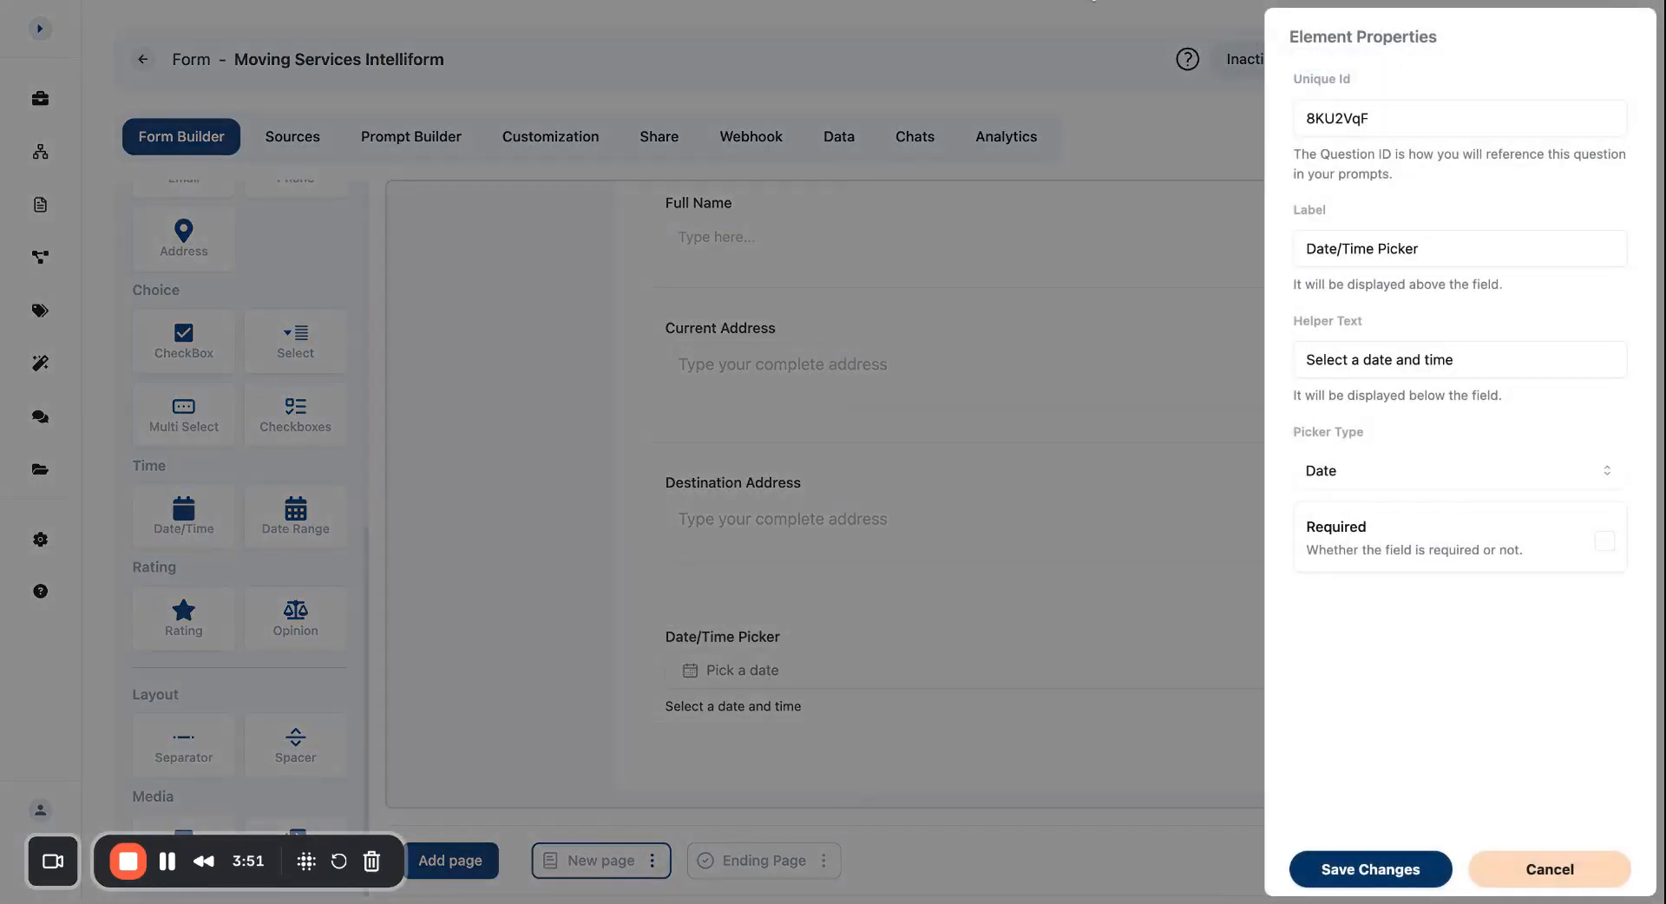
{"action": "type", "text": "Type your complete address"}
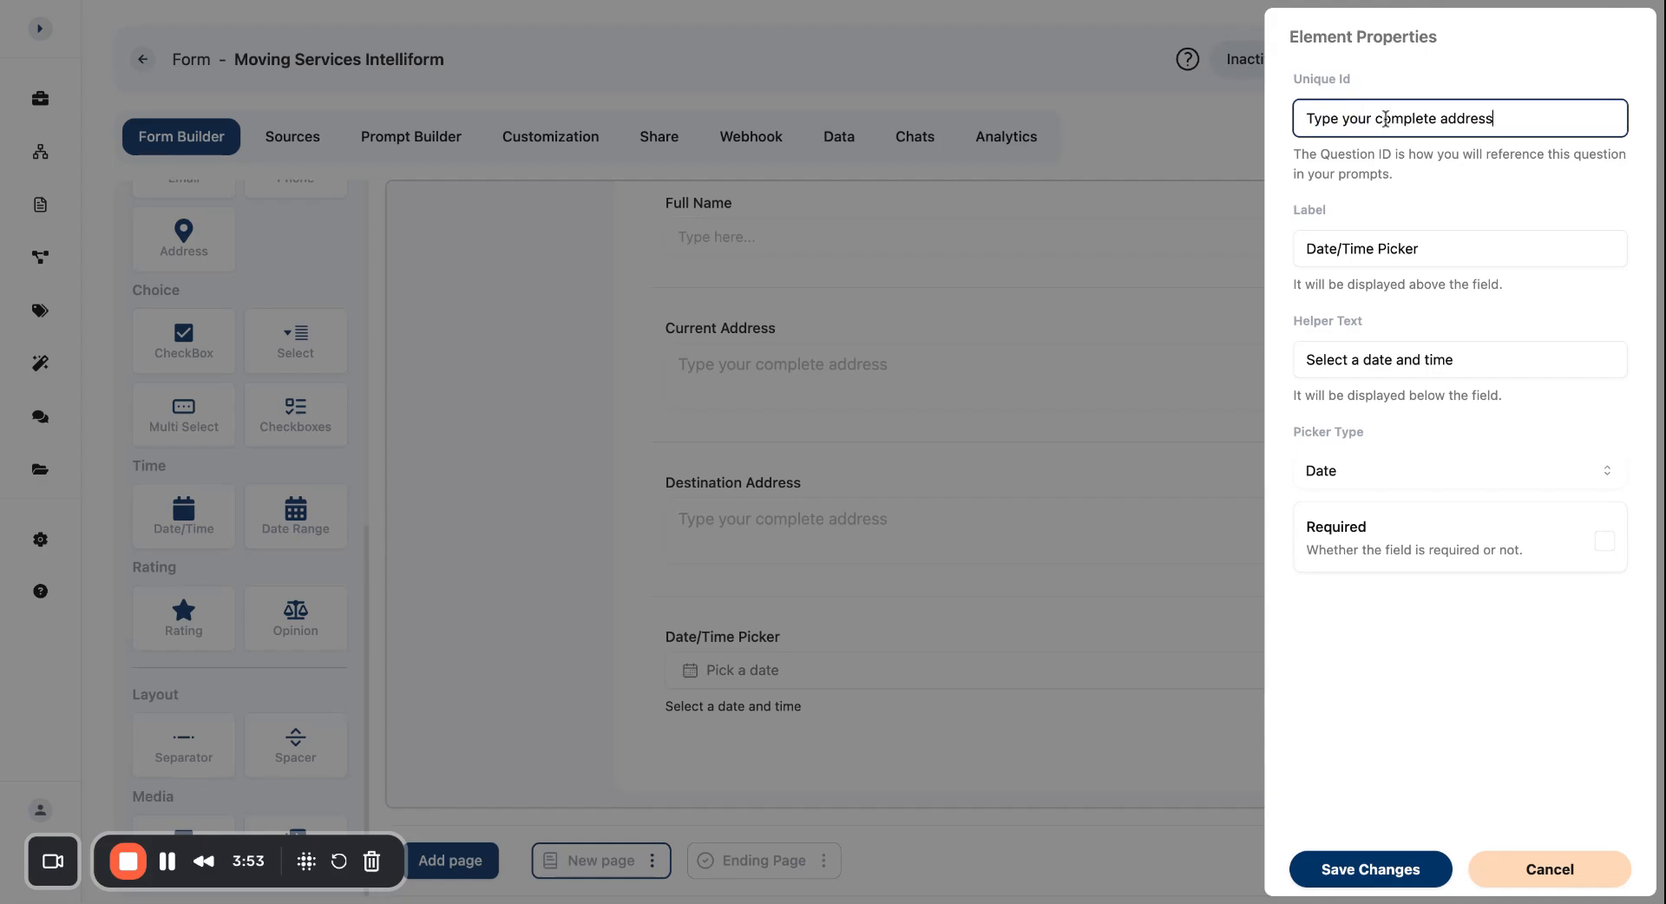
{"action": "key", "text": "super+a"}
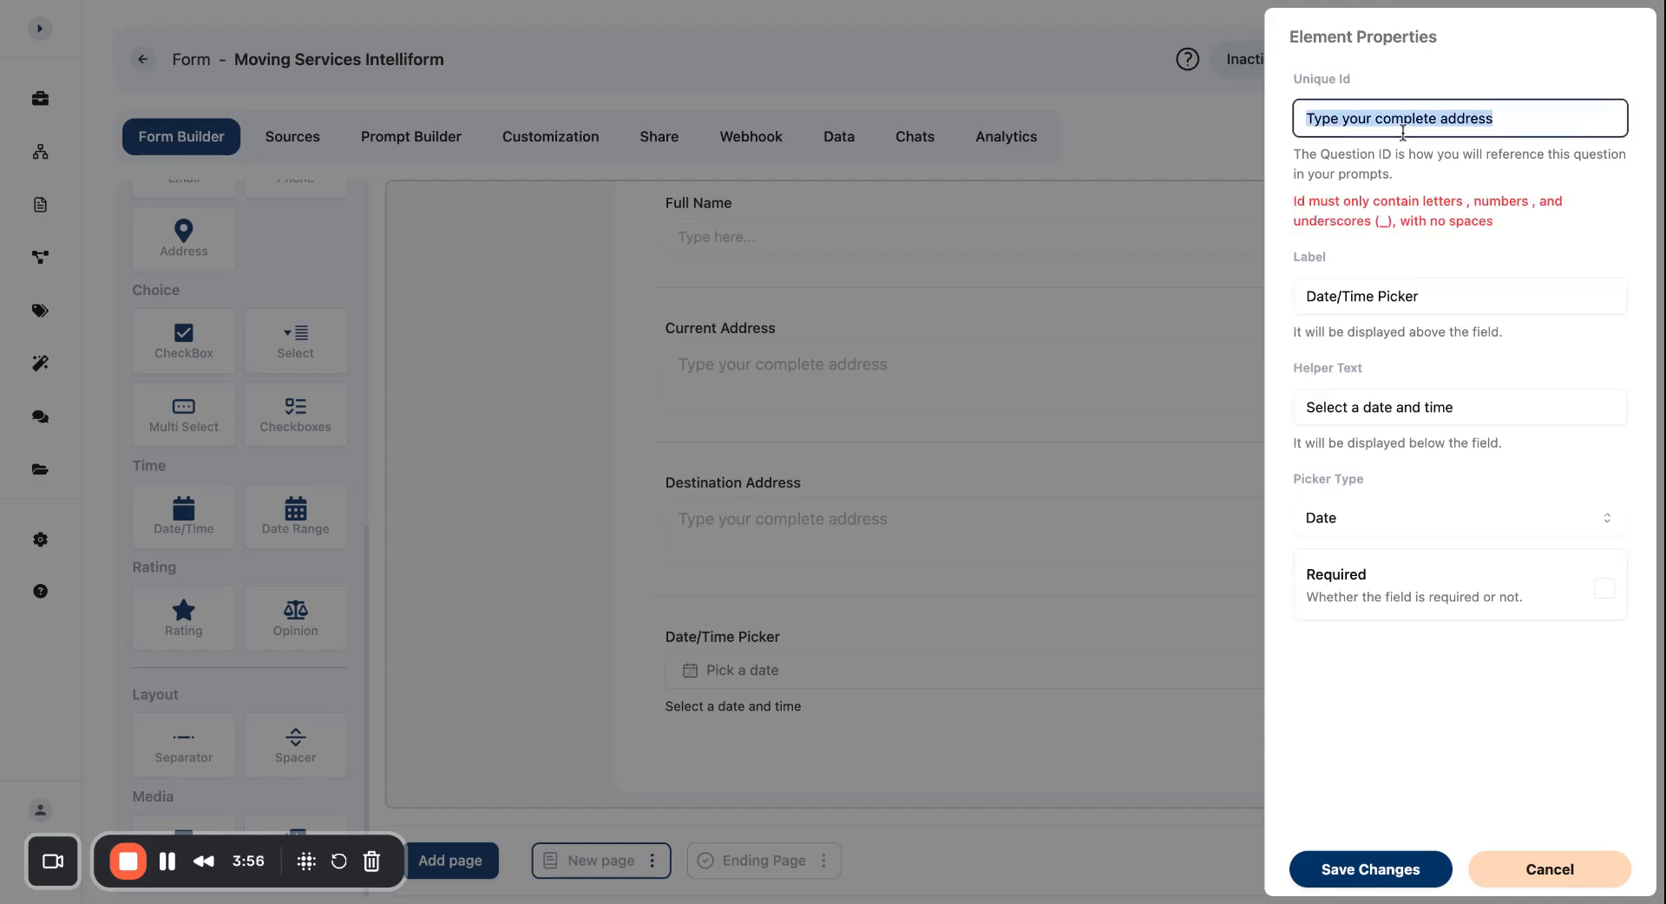
{"action": "type", "text": "moving_date"}
- Label the moving_date picker "Moving Date" and change its helper text to "Select a moving date and time"
{"action": "key", "text": "Tab"}
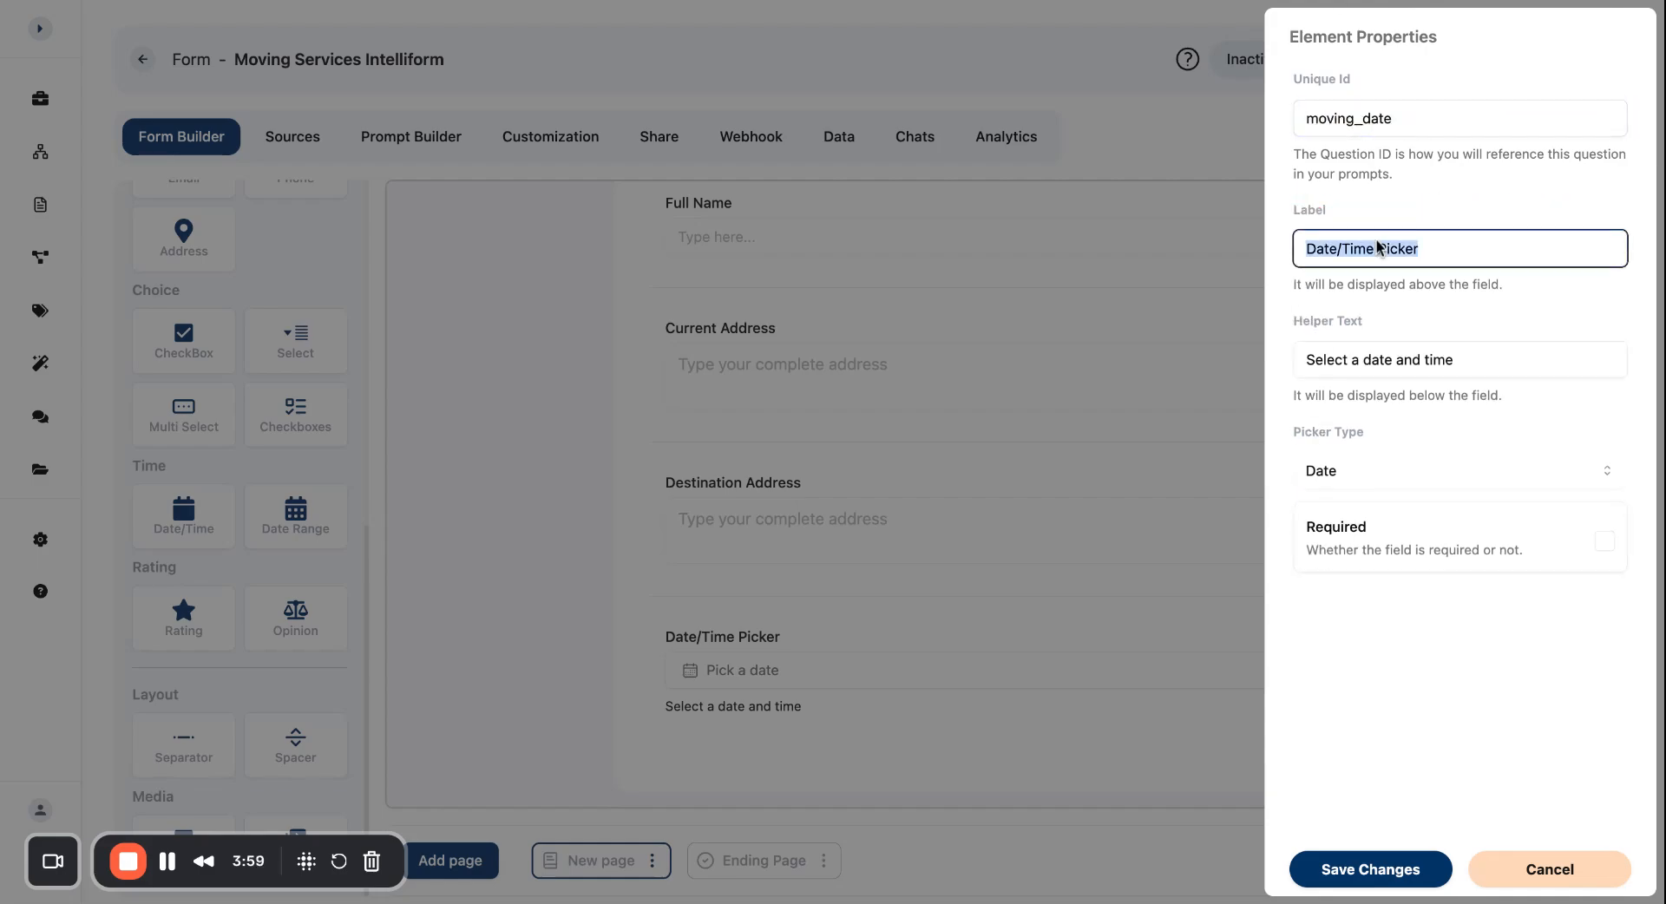
{"action": "type", "text": "Moving Date"}
{"action": "left_click", "coordinate": [1371, 870]}
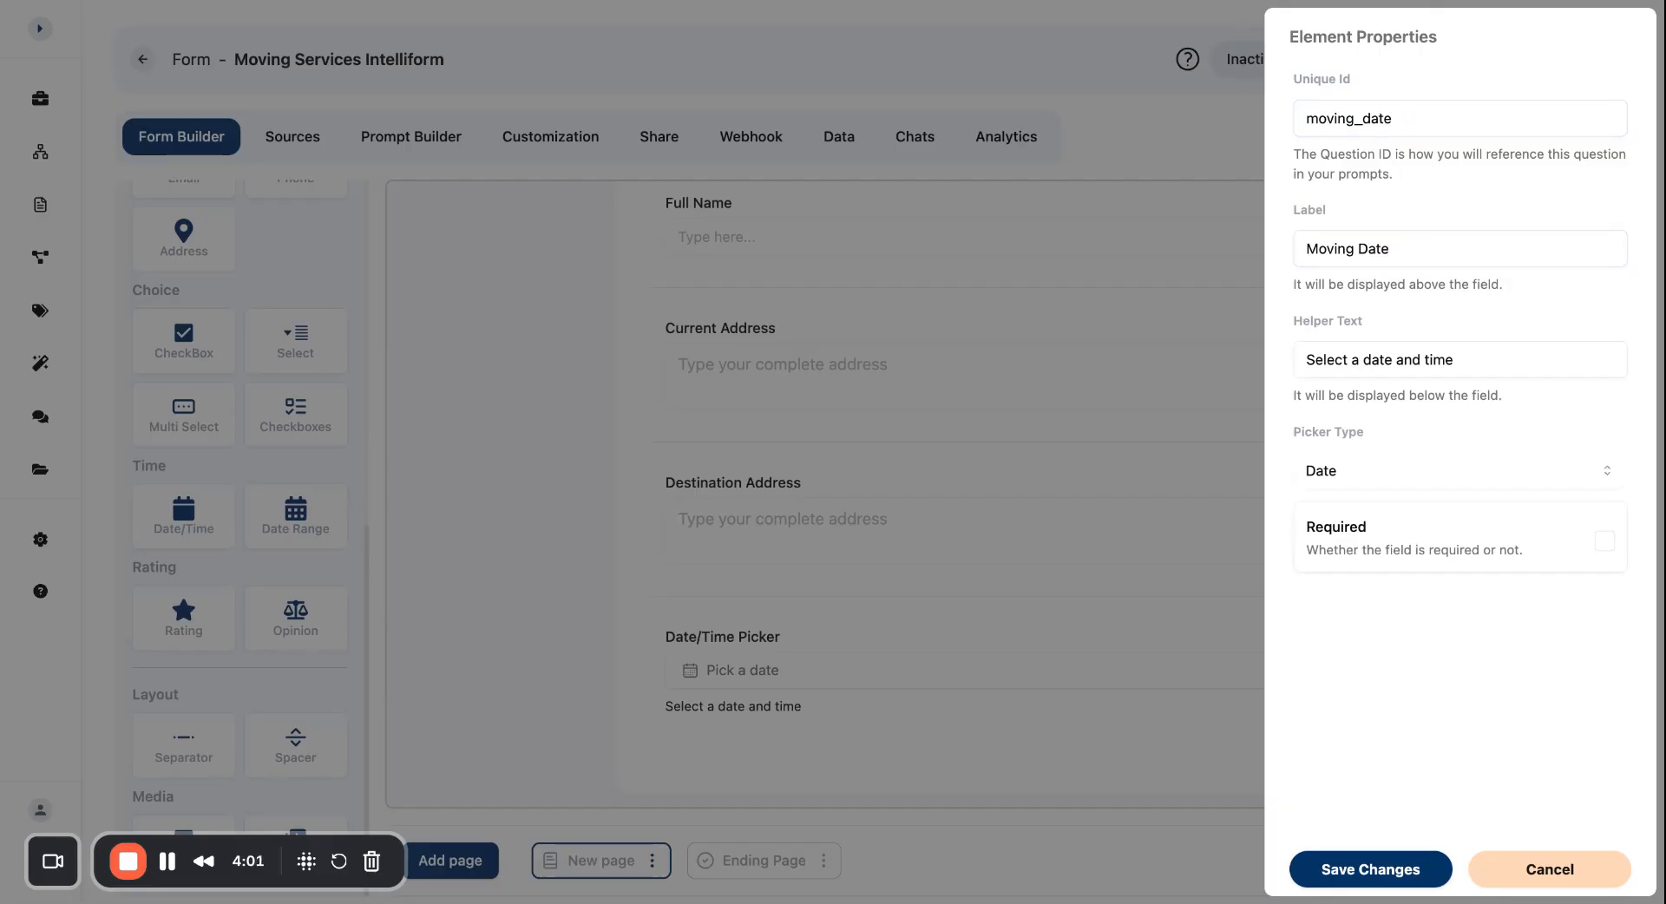
{"action": "left_click", "coordinate": [1359, 383]}
{"action": "type", "text": "moving"}
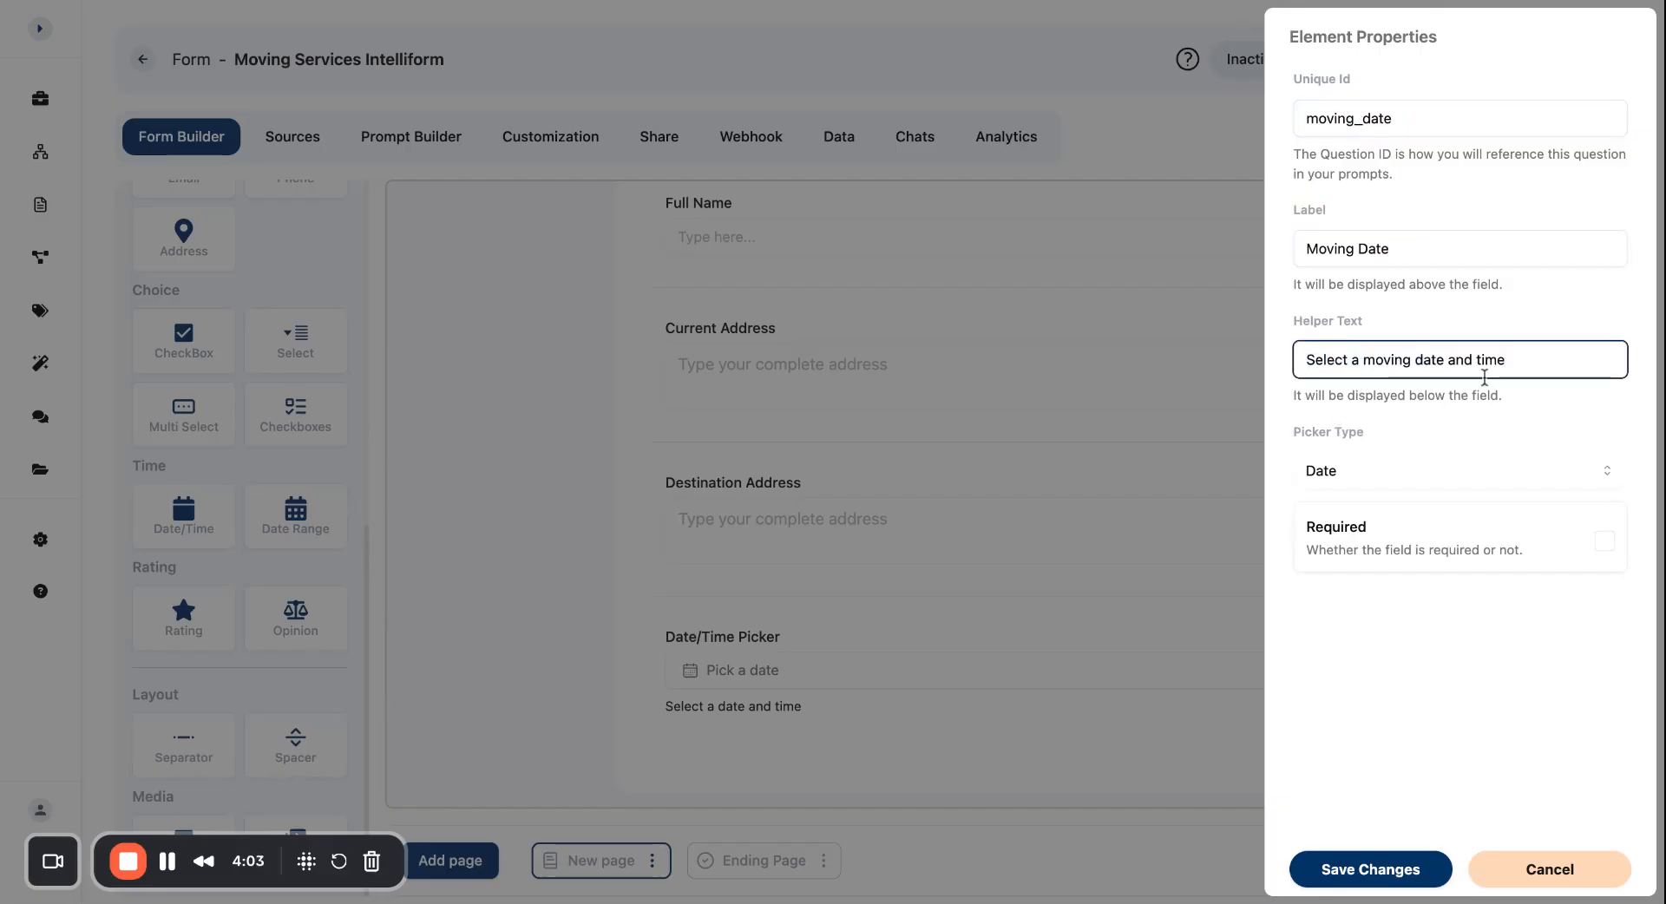
- Set the moving_date element's picker type to Date and Time and save the changes
{"action": "left_click", "coordinate": [1422, 491]}
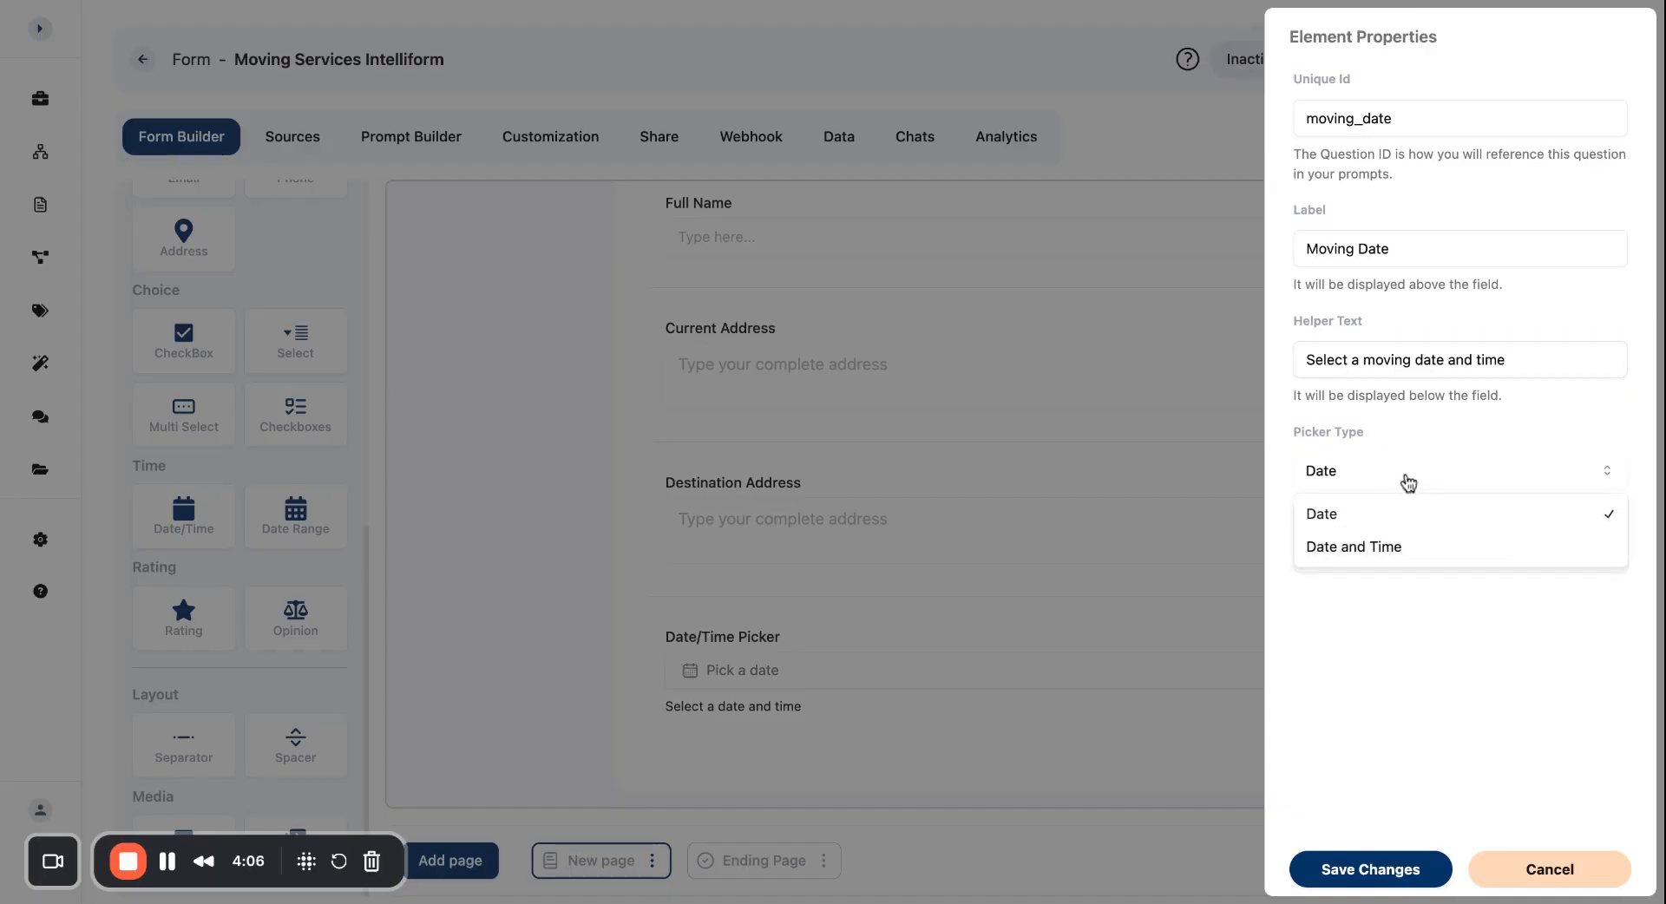
{"action": "left_click", "coordinate": [1369, 549]}
{"action": "left_click", "coordinate": [1382, 866]}
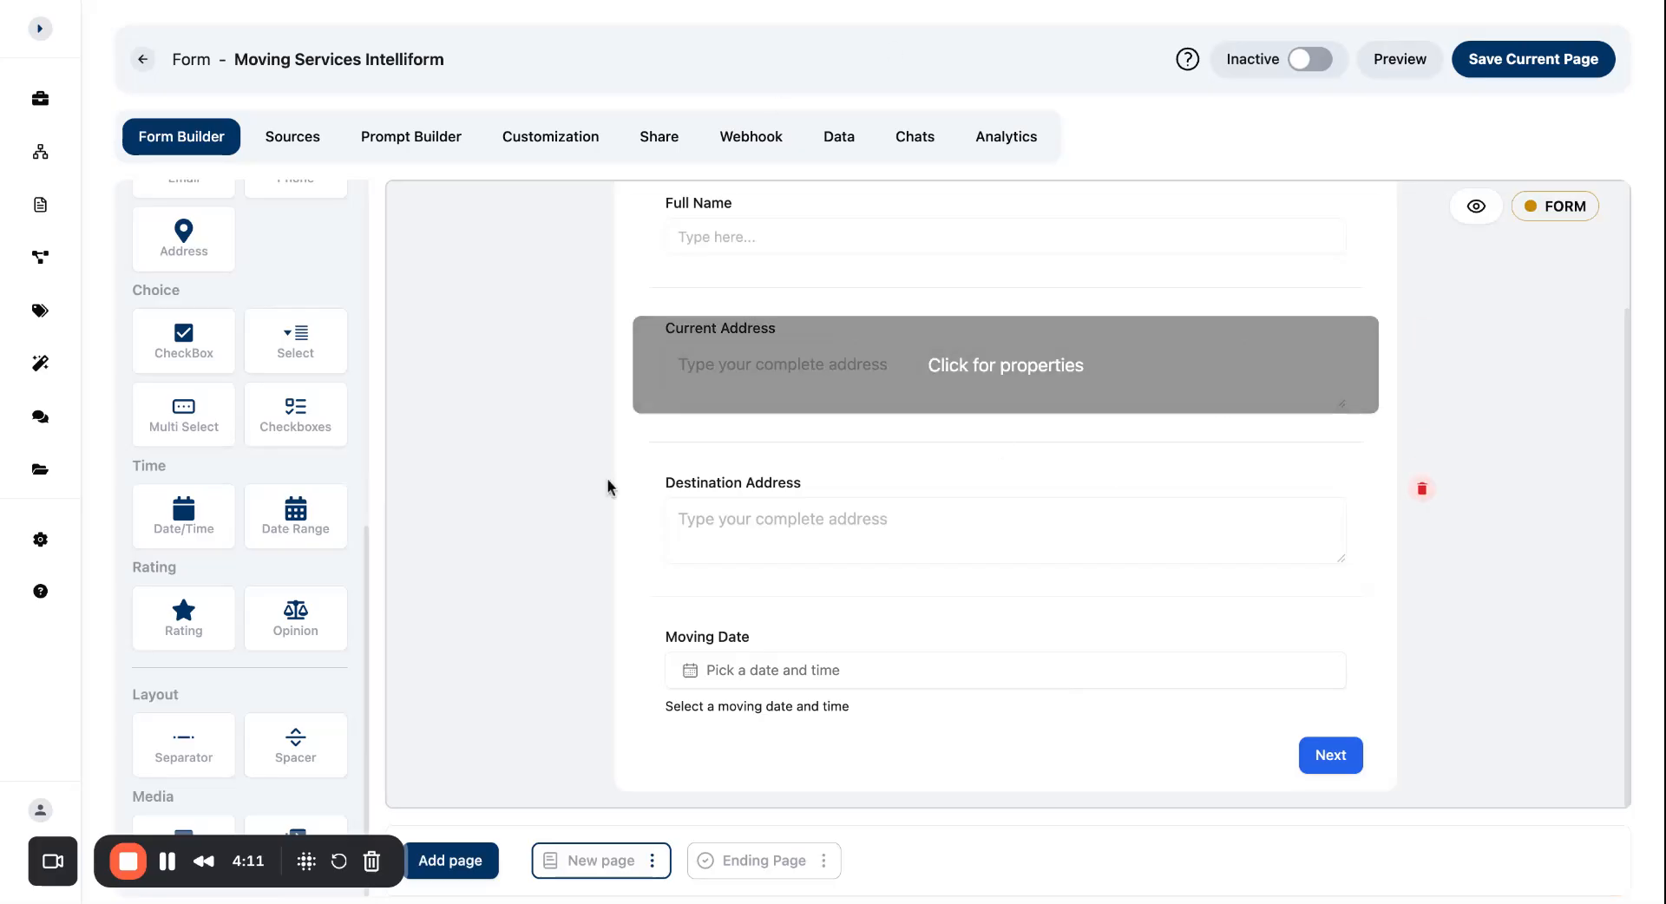
- Add a separator below the Moving Date picker, with a new text input beneath it
{"action": "left_click_drag", "start_coordinate": [165, 745], "coordinate": [719, 763]}
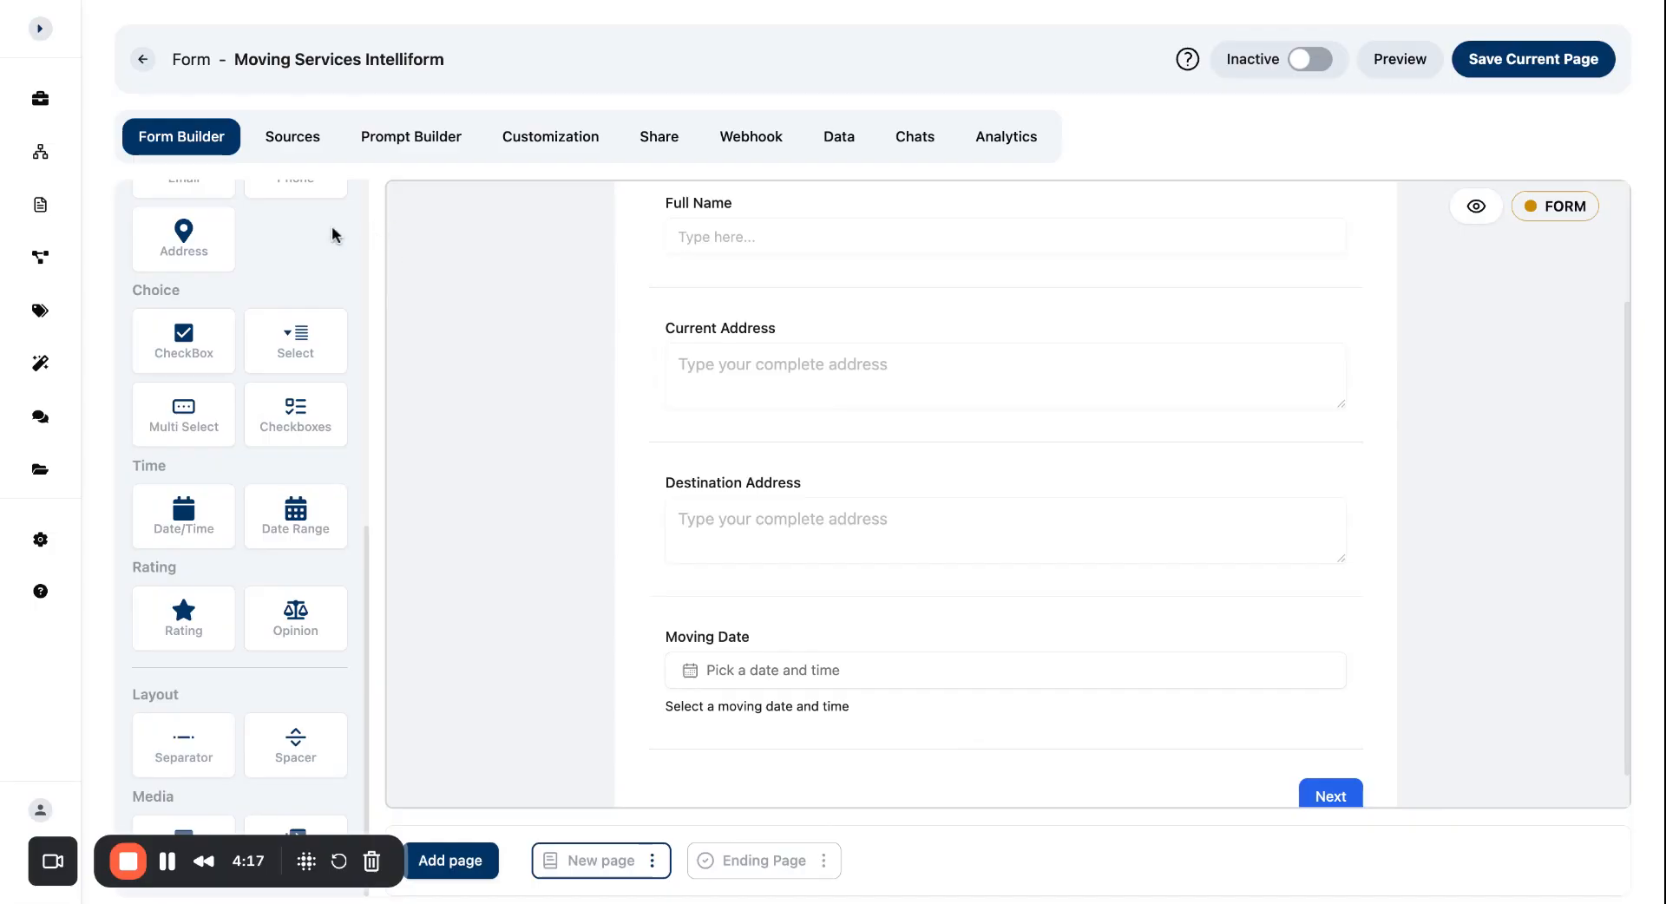
{"action": "scroll", "coordinate": [222, 401], "scroll_direction": "up", "scroll_amount": 5}
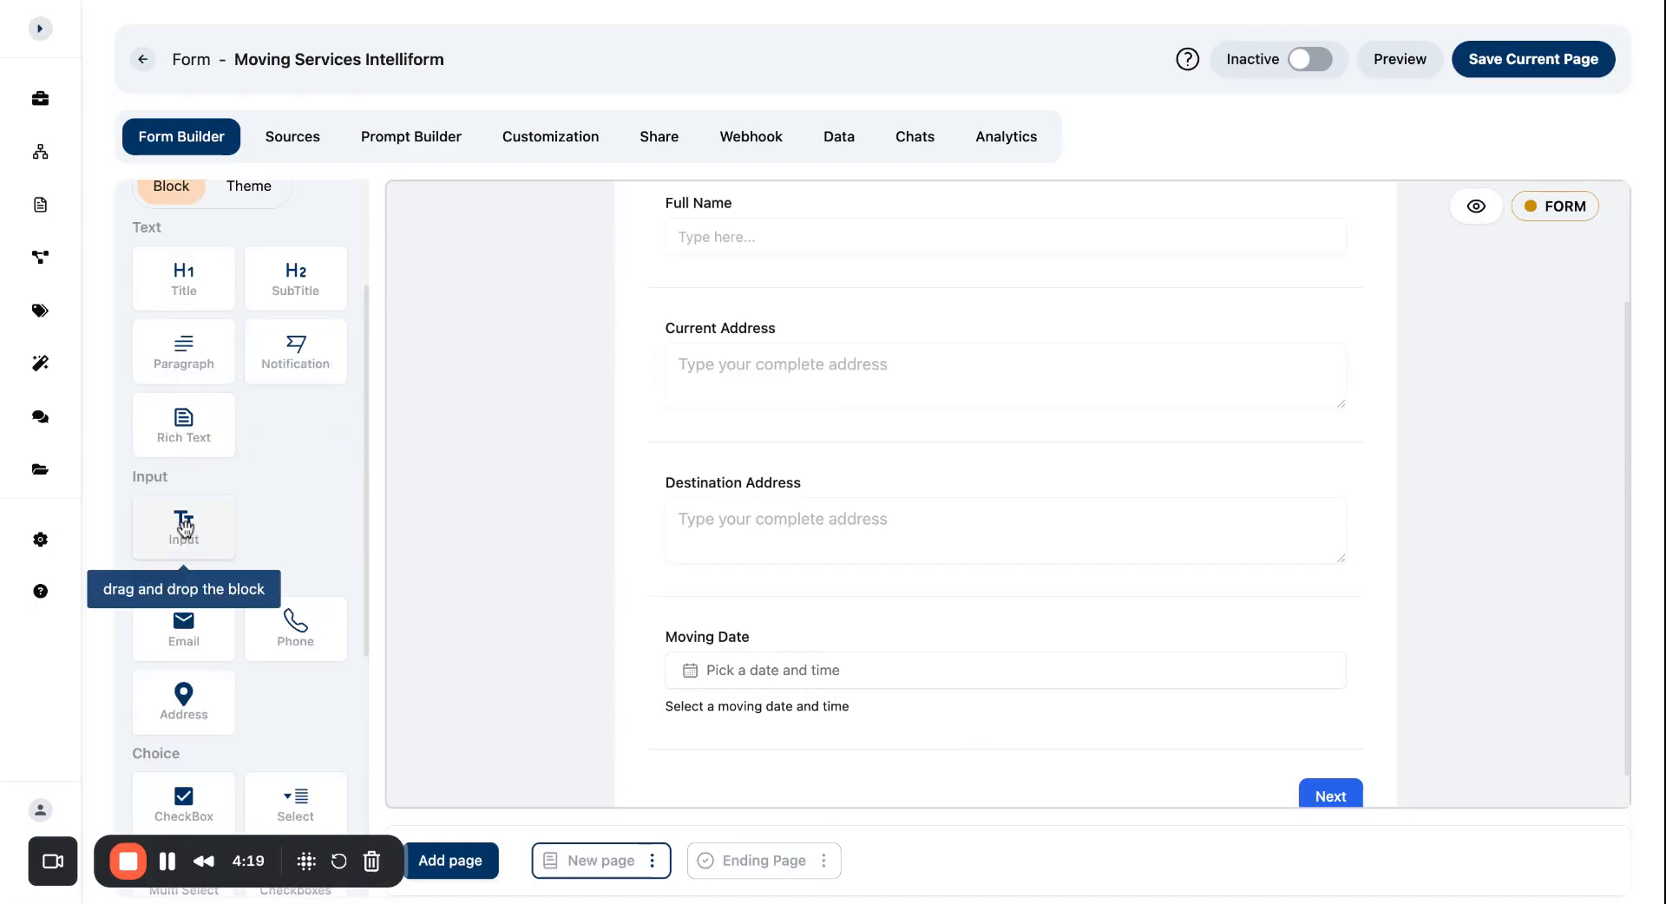
{"action": "scroll", "coordinate": [1000, 539], "scroll_direction": "down", "scroll_amount": 1}
{"action": "left_click_drag", "start_coordinate": [139, 508], "coordinate": [690, 729]}
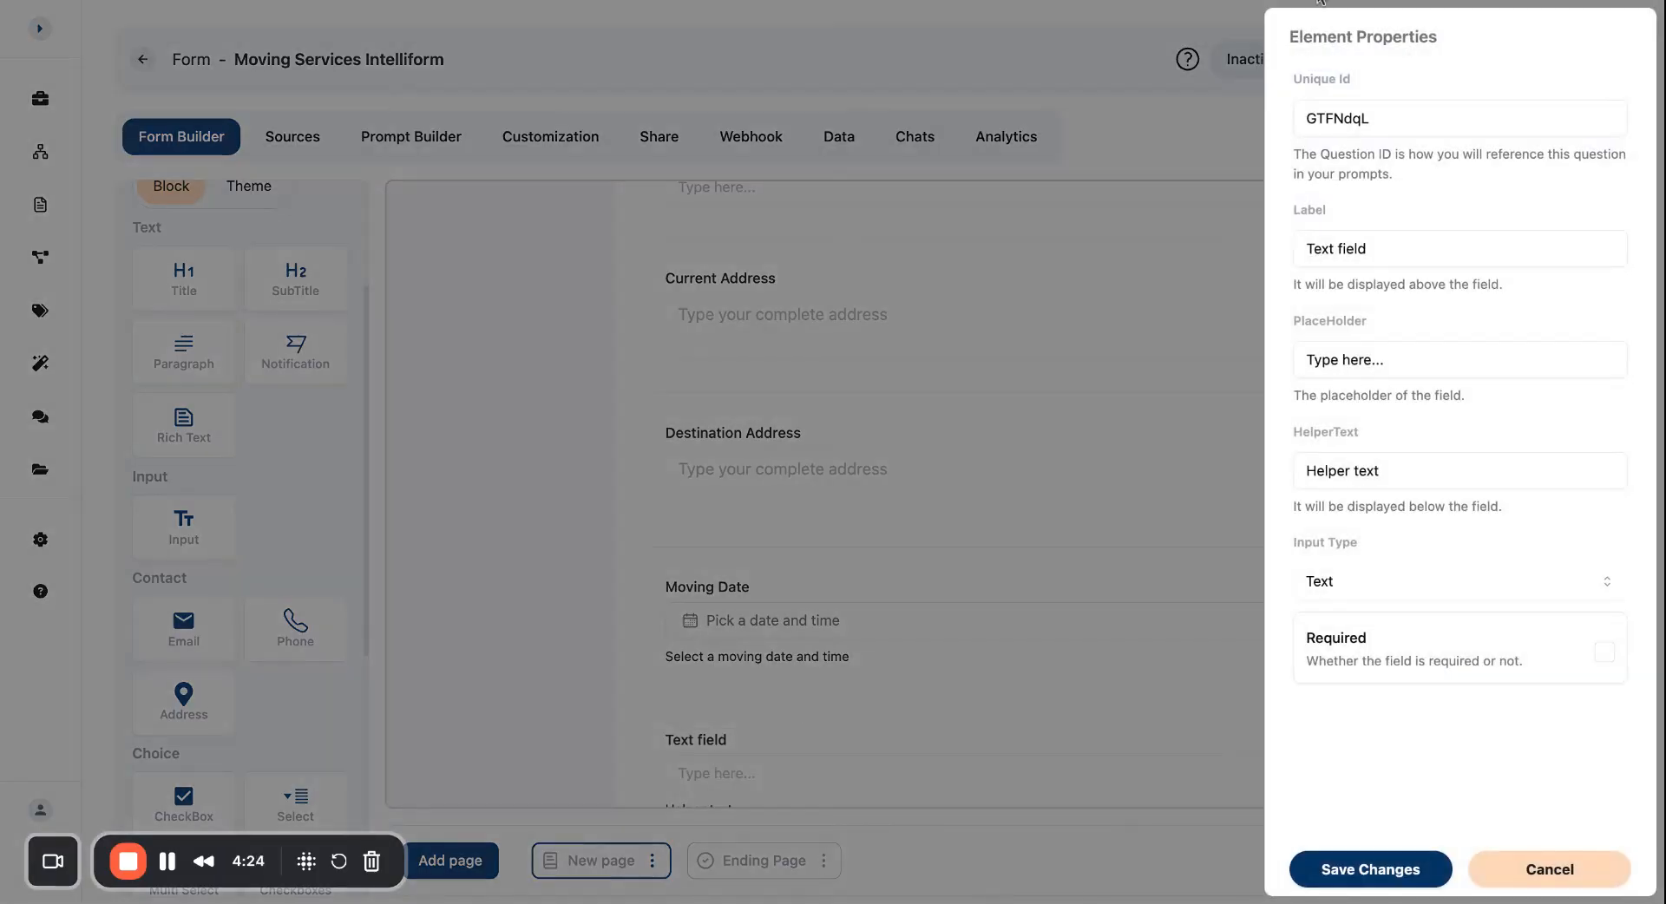
- Set the new text input's unique ID to "home_size" and its label to "Size of Your Home"
{"action": "double_click", "coordinate": [1372, 118]}
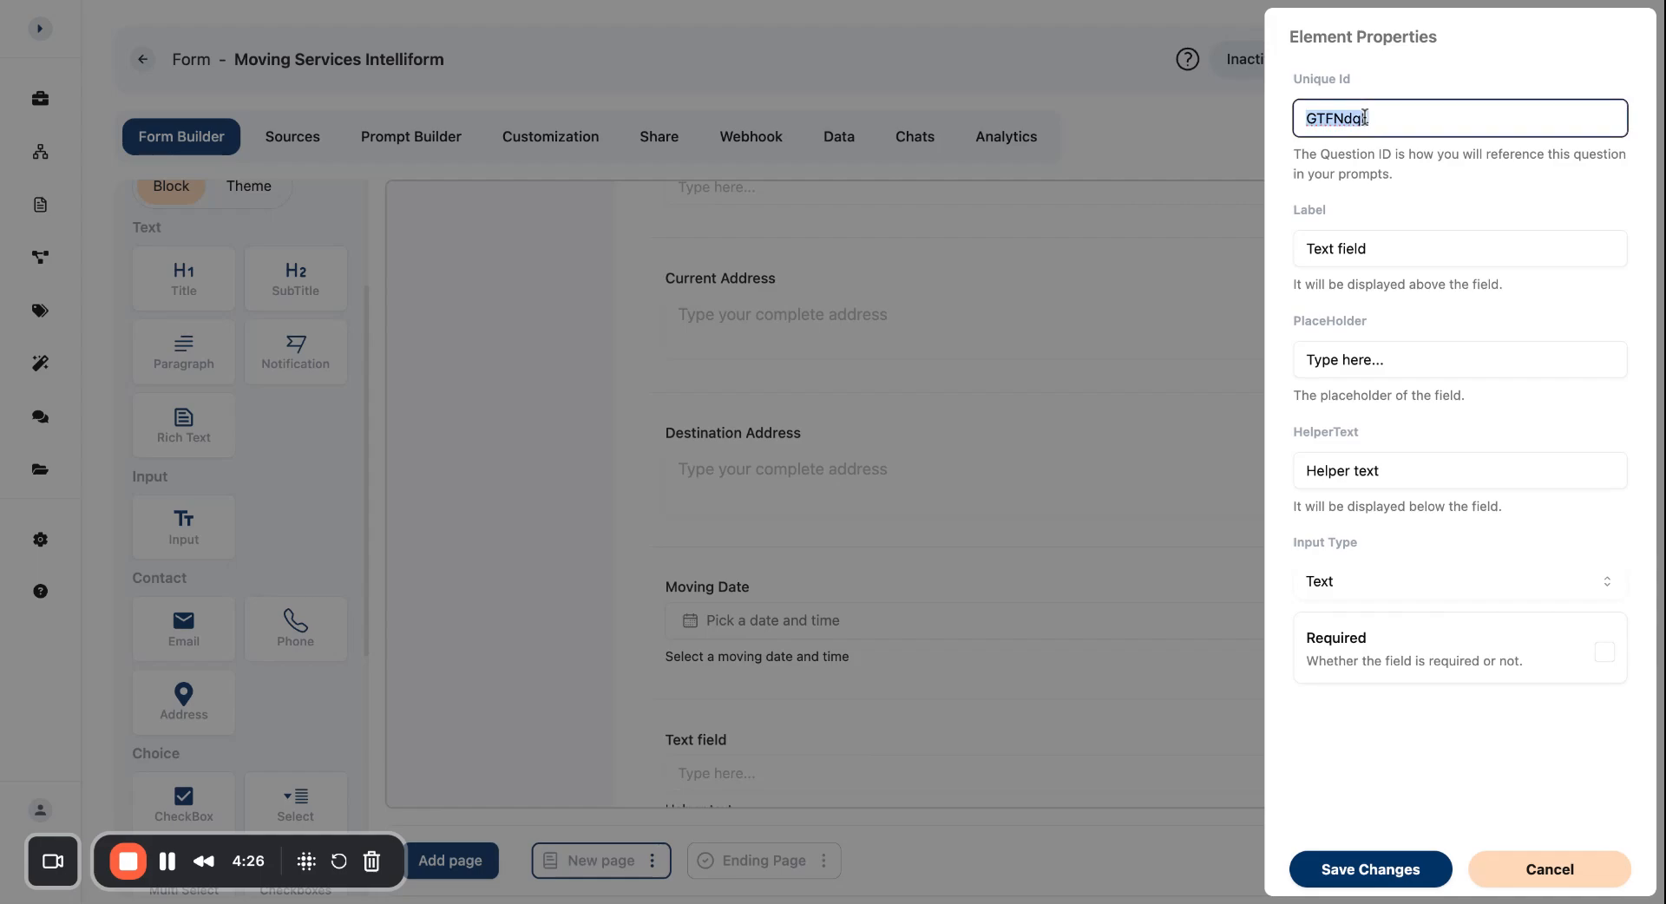
{"action": "type", "text": "home_size"}
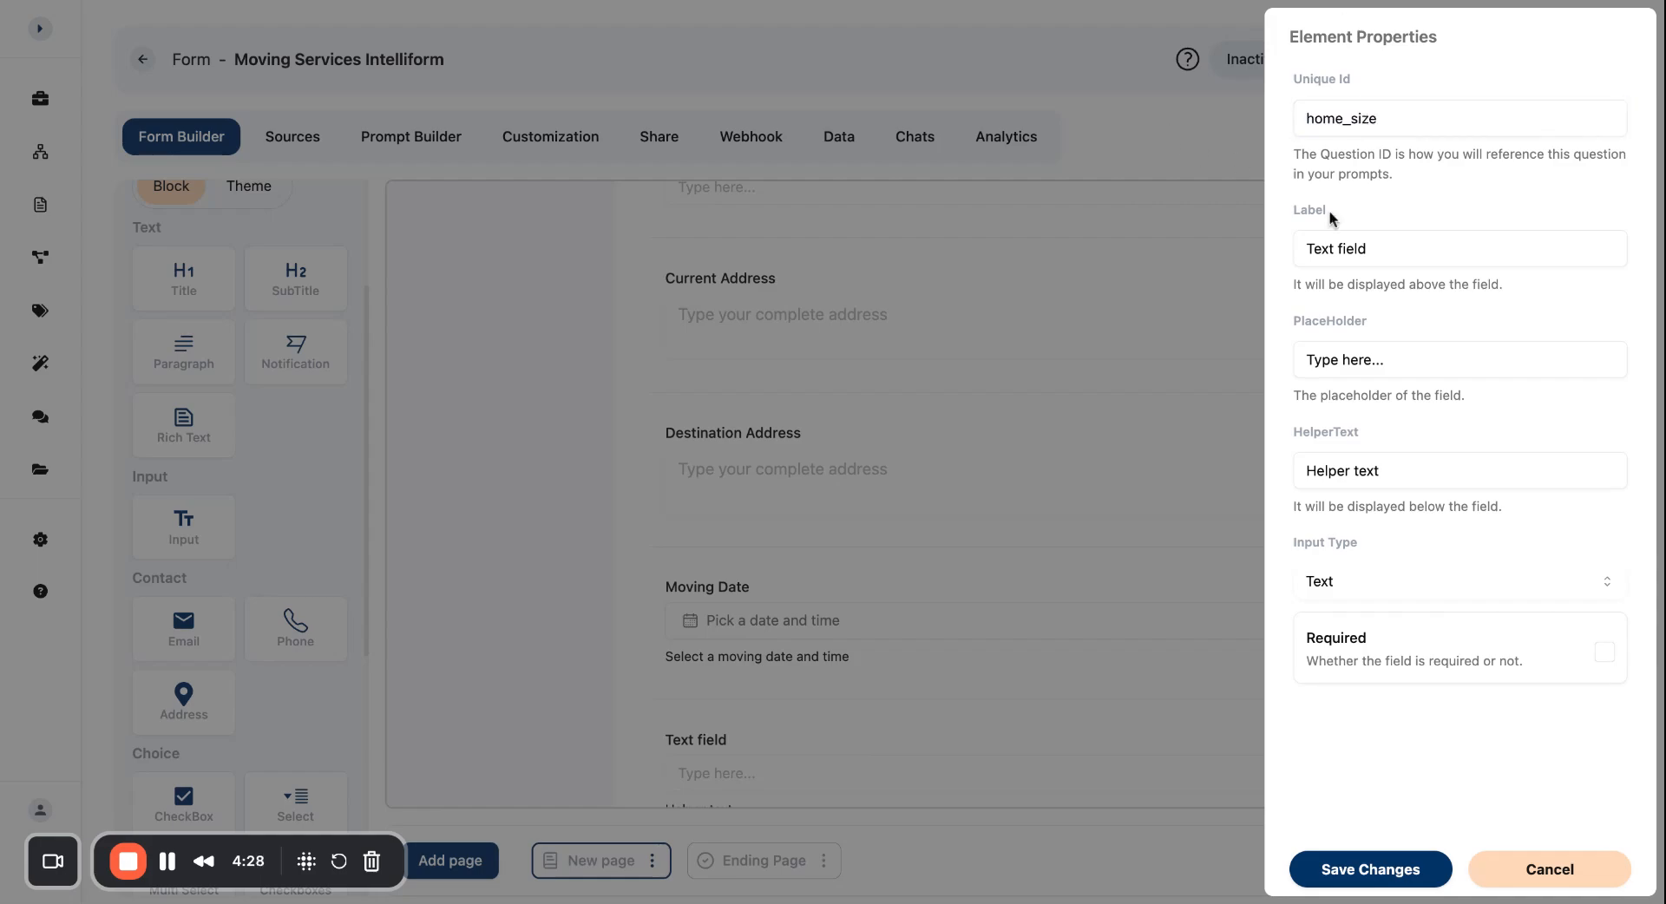
{"action": "triple_click", "coordinate": [1351, 255]}
{"action": "type", "text": "Size of Your Home"}
- Replace the home_size input's helper text with the list of options "Studio, 1 Bedroom, 2 Bedroom, 3+ Bedroom"
{"action": "double_click", "coordinate": [1366, 470]}
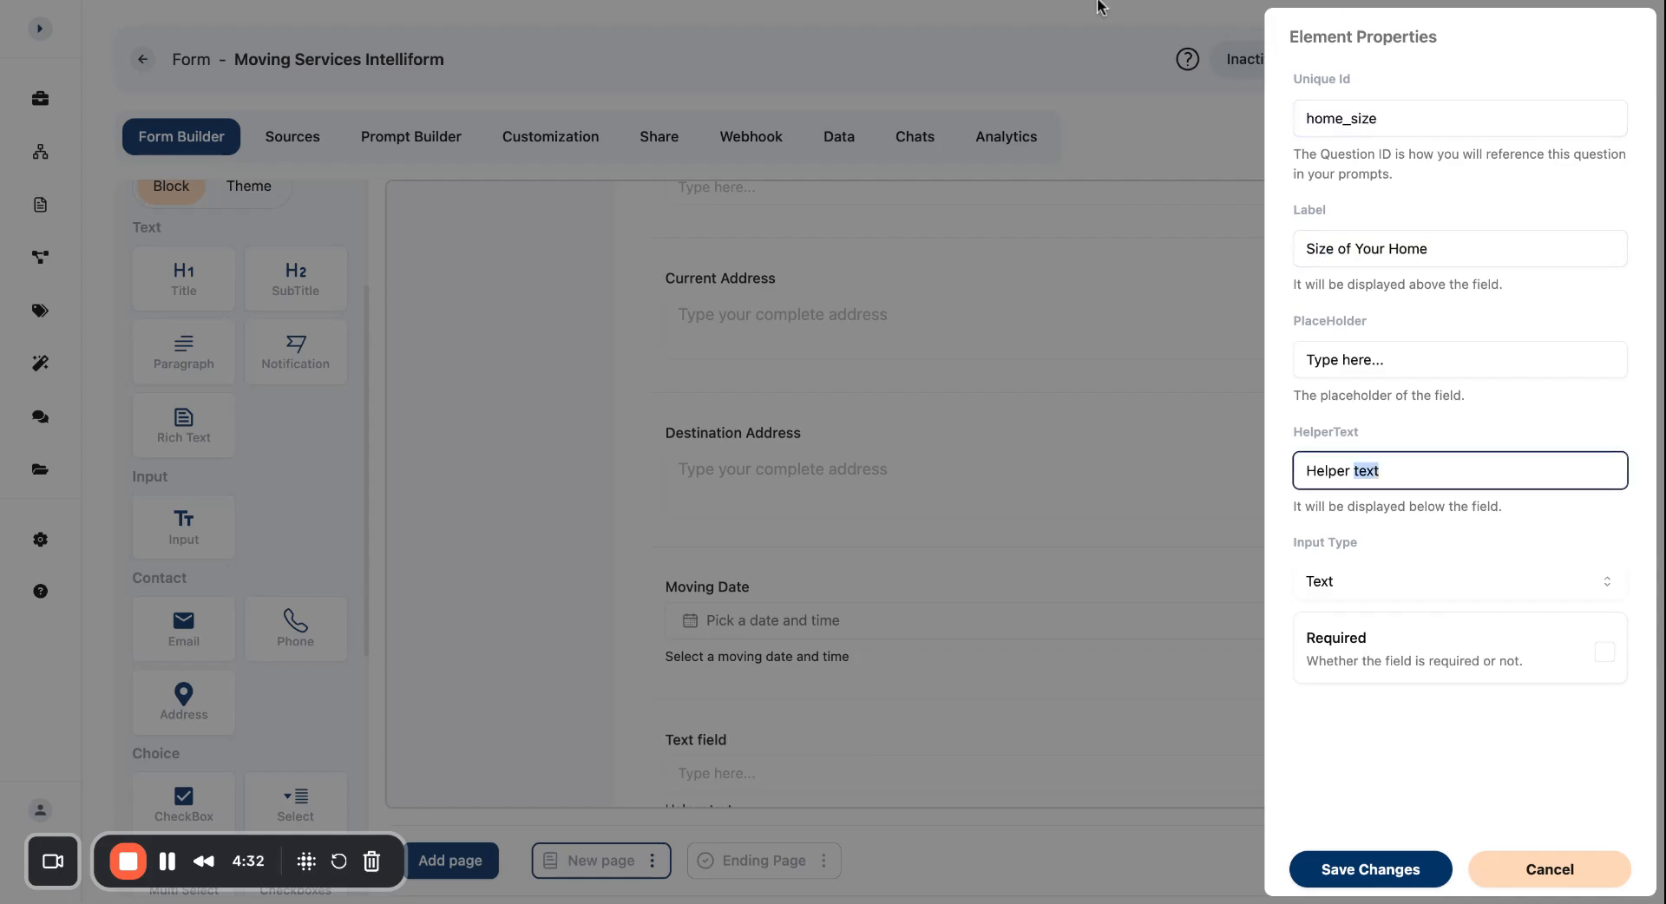
{"action": "left_click", "coordinate": [1395, 470]}
{"action": "key", "text": "ctrl+a"}
{"action": "key", "text": "ctrl+v"}
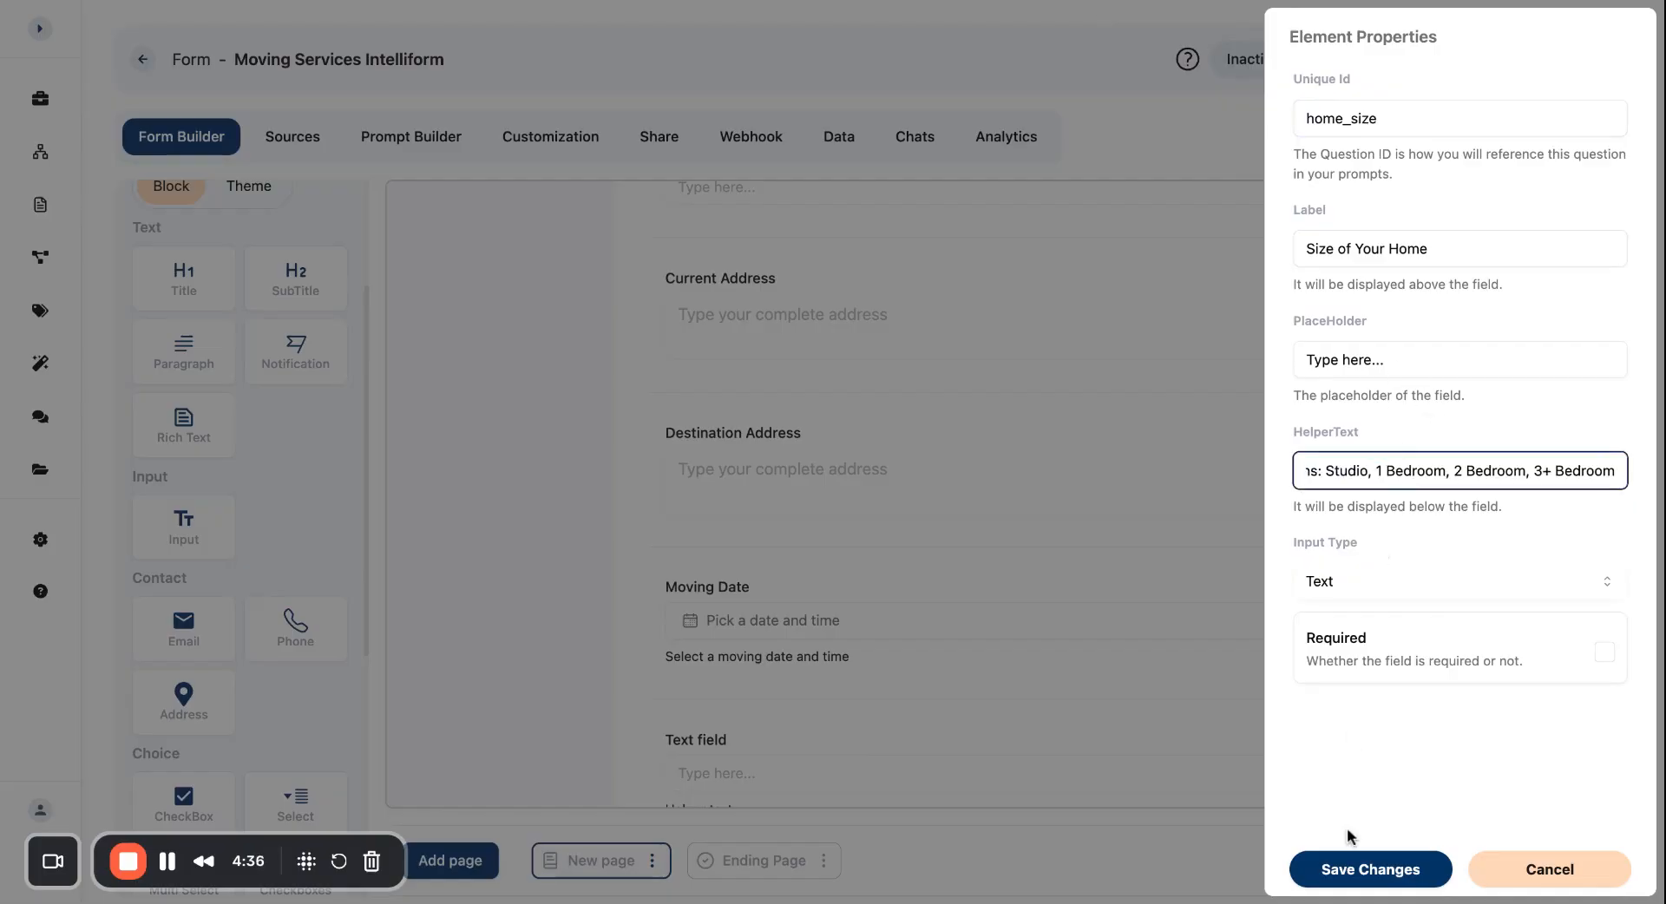
- Save the home_size properties and add a separator below Size of Your Home, with a new text input beneath it
{"action": "left_click", "coordinate": [1359, 863]}
{"action": "scroll", "coordinate": [1041, 607], "scroll_direction": "down", "scroll_amount": 1}
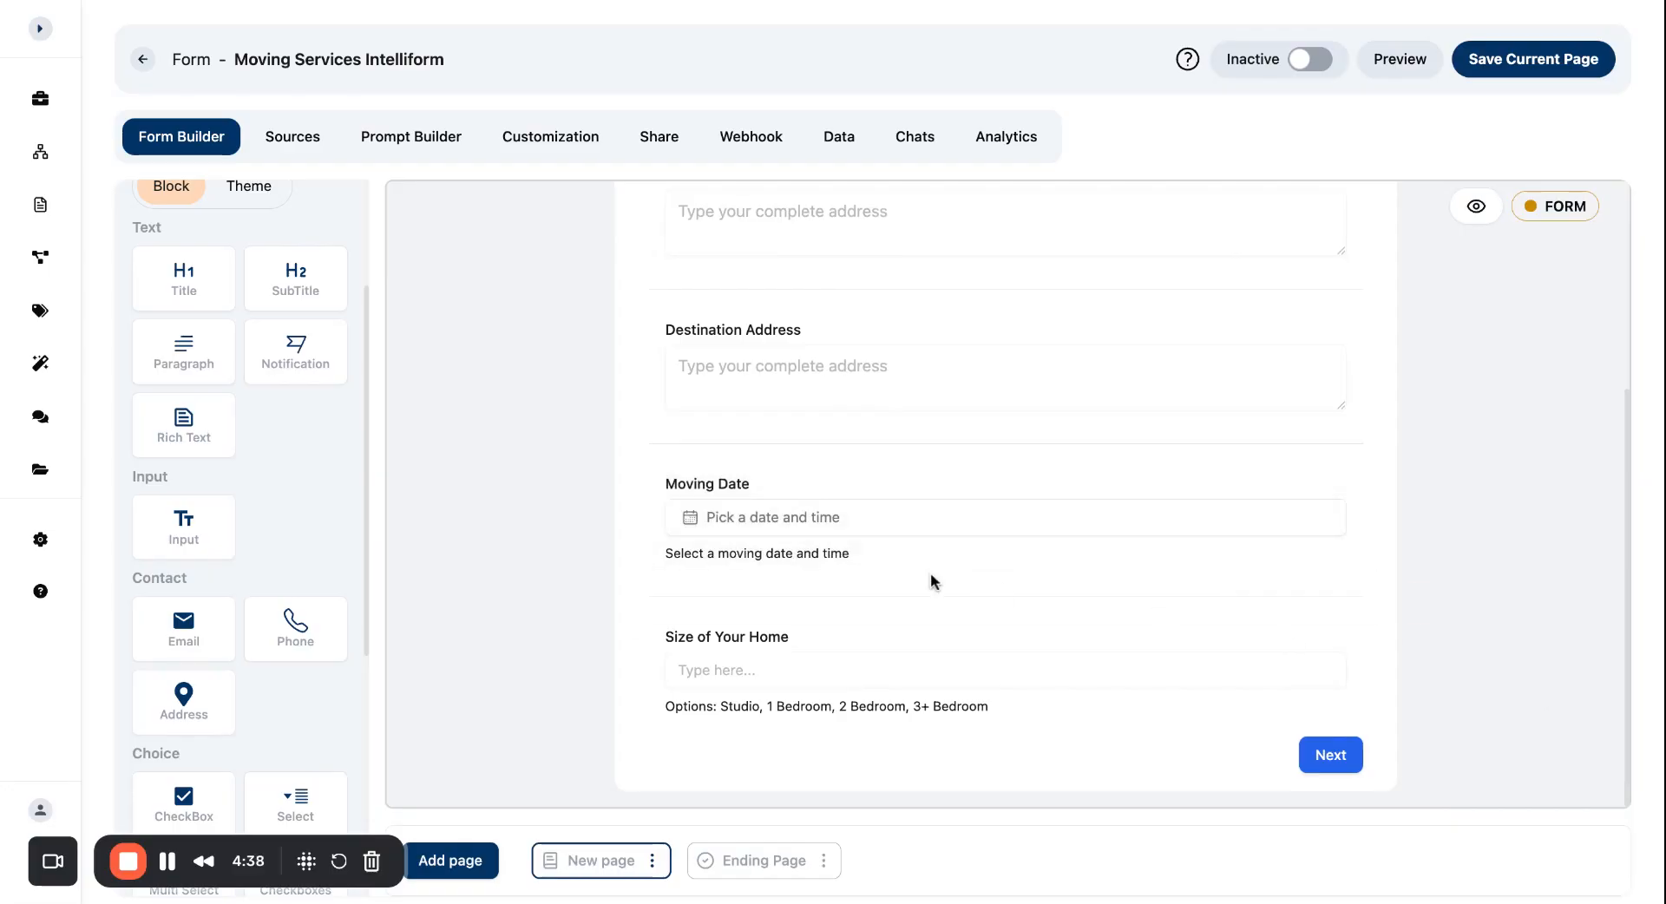
{"action": "scroll", "coordinate": [260, 520], "scroll_direction": "down", "scroll_amount": 5}
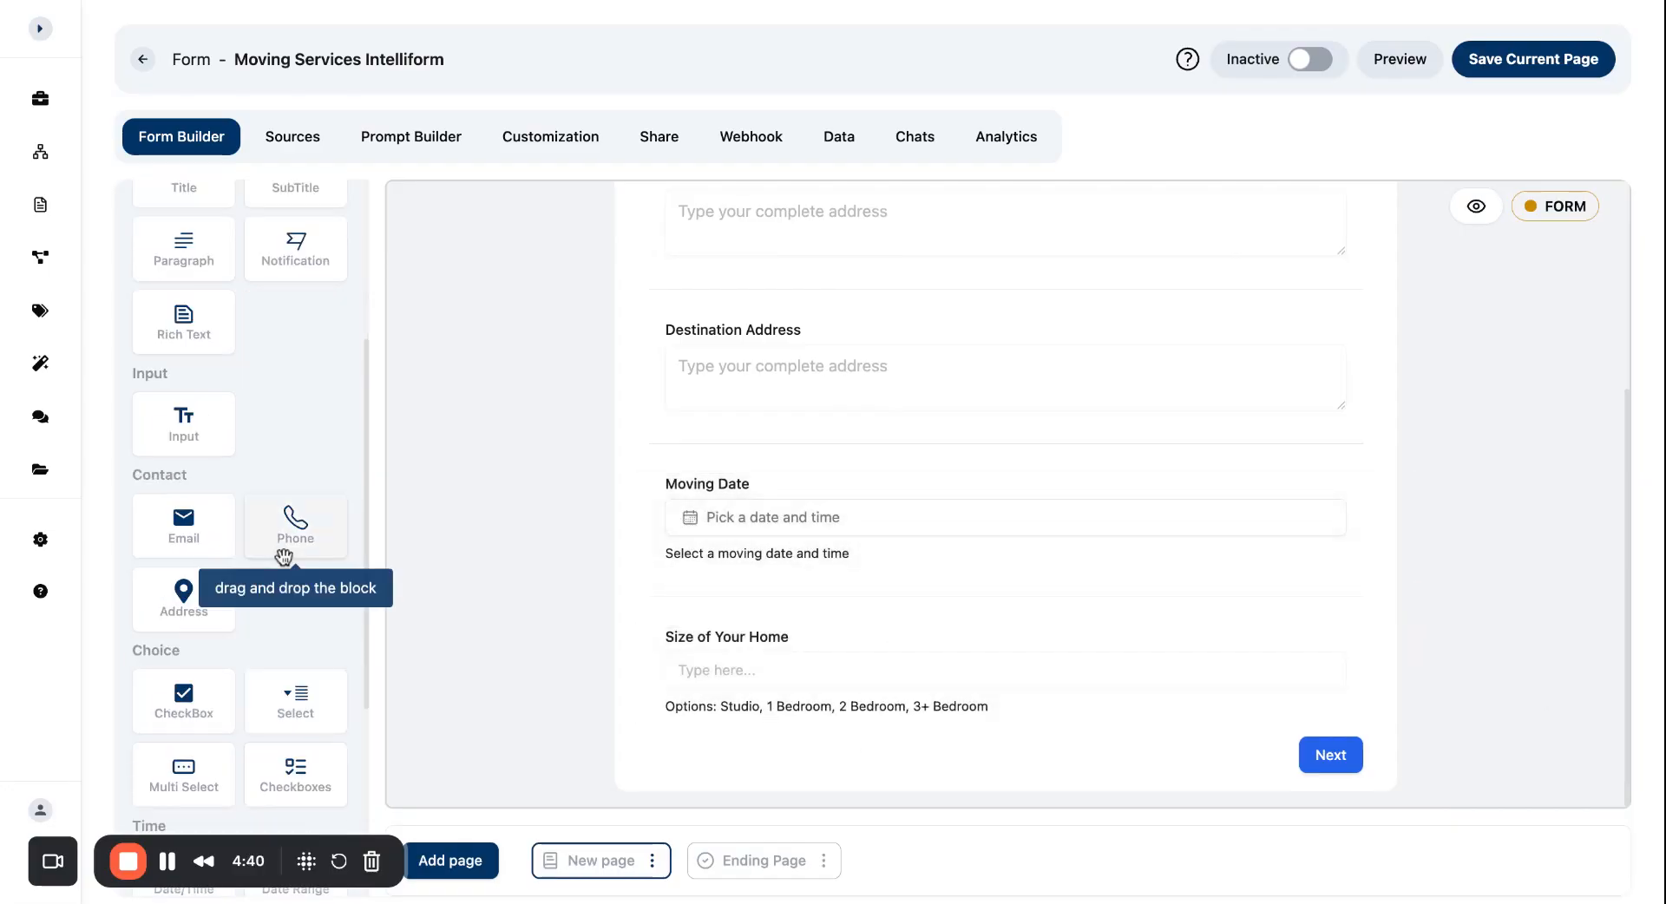
{"action": "left_click_drag", "start_coordinate": [183, 738], "coordinate": [885, 807]}
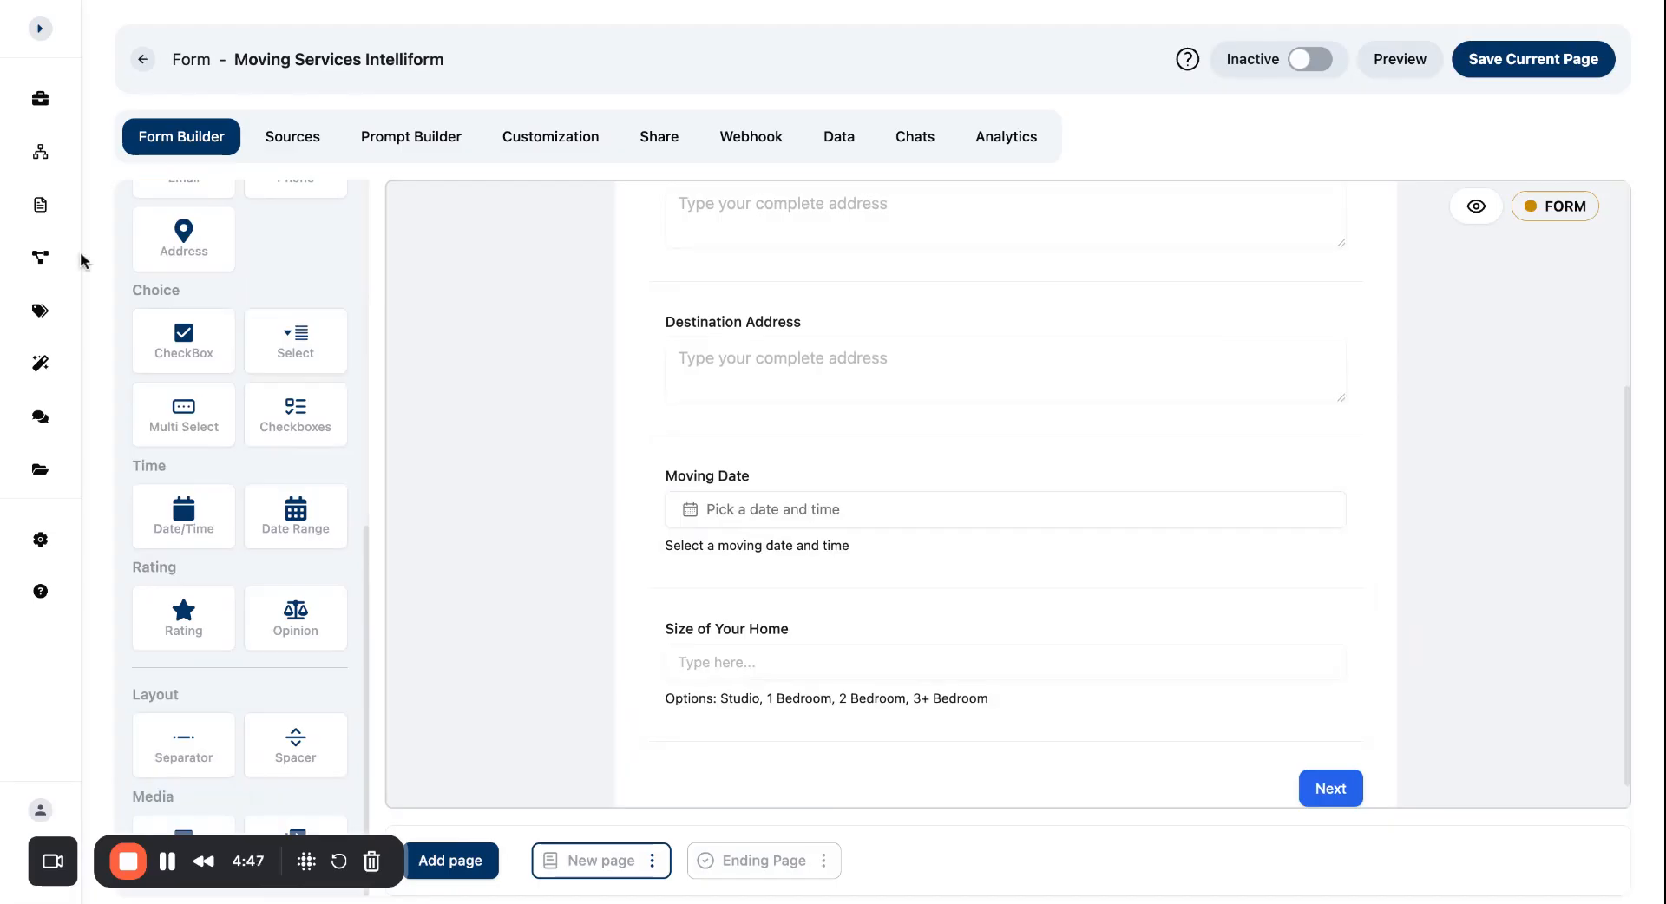
{"action": "scroll", "coordinate": [260, 434], "scroll_direction": "up", "scroll_amount": 5}
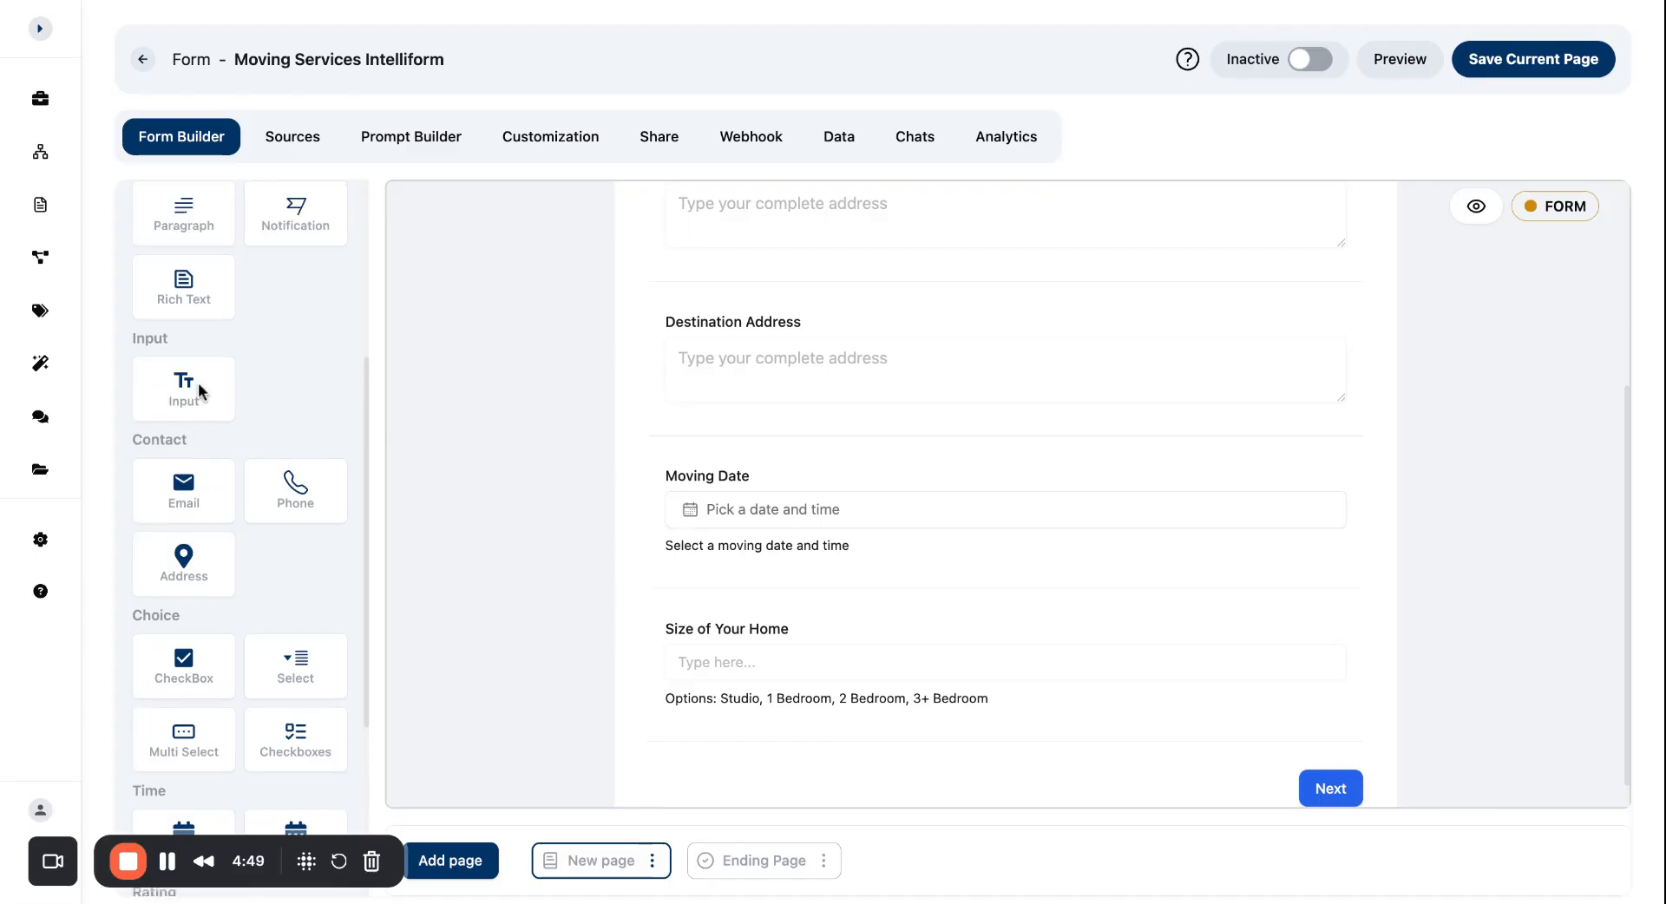
{"action": "left_click_drag", "start_coordinate": [183, 388], "coordinate": [811, 733]}
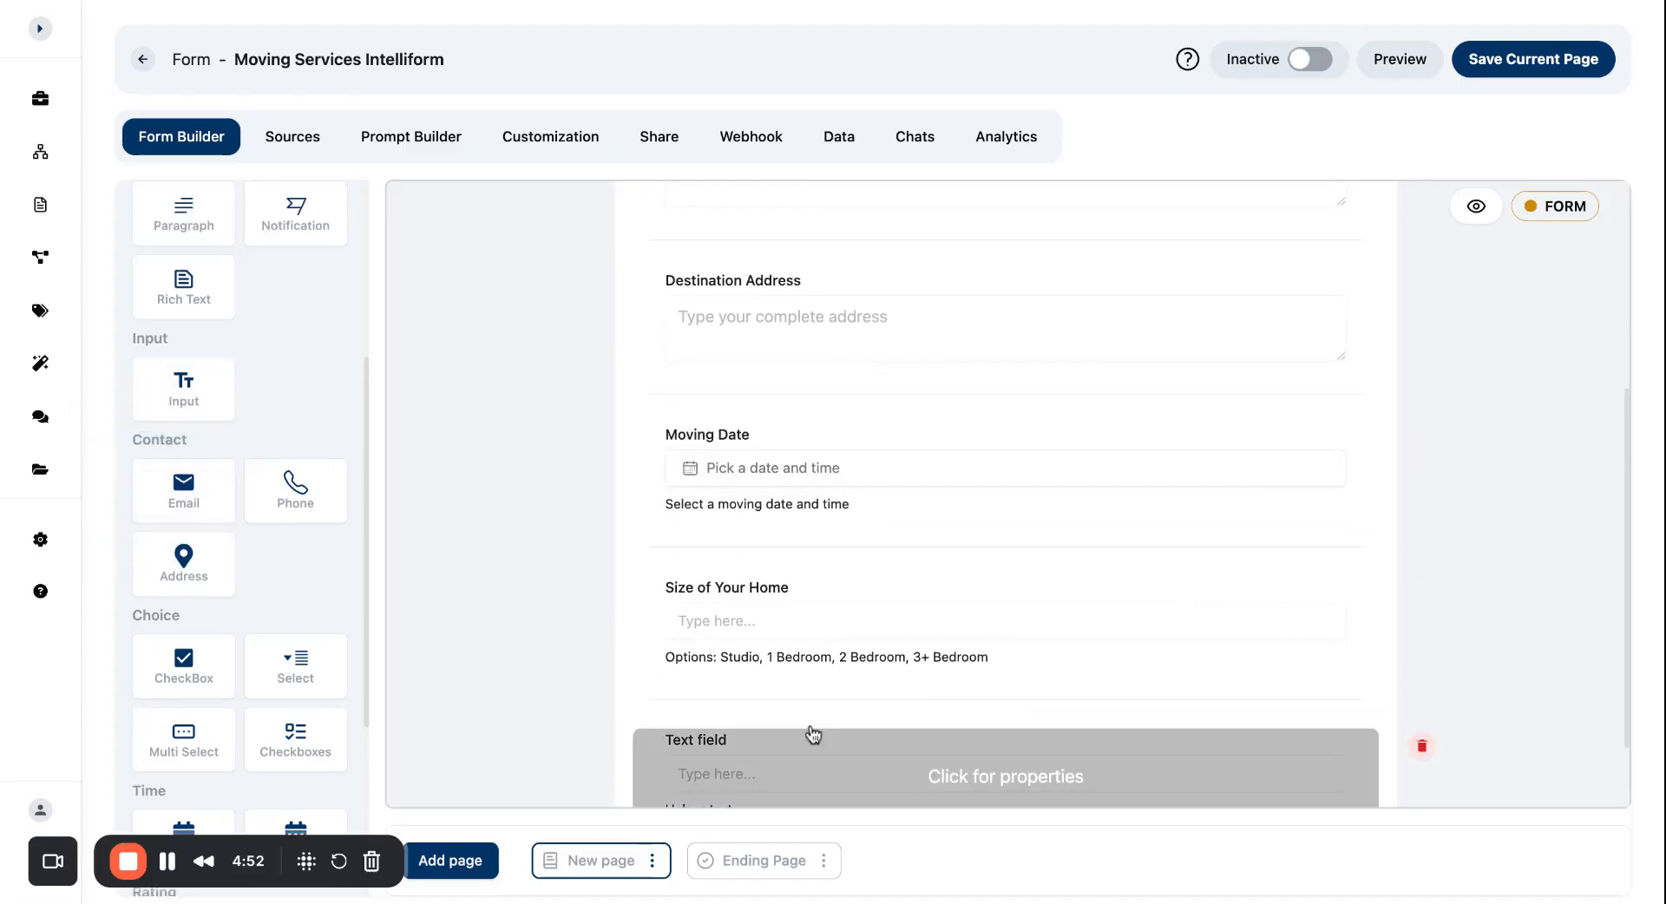
- Set the new text input's unique ID to "extras" and its label to "Additional Services"
{"action": "left_click", "coordinate": [860, 714]}
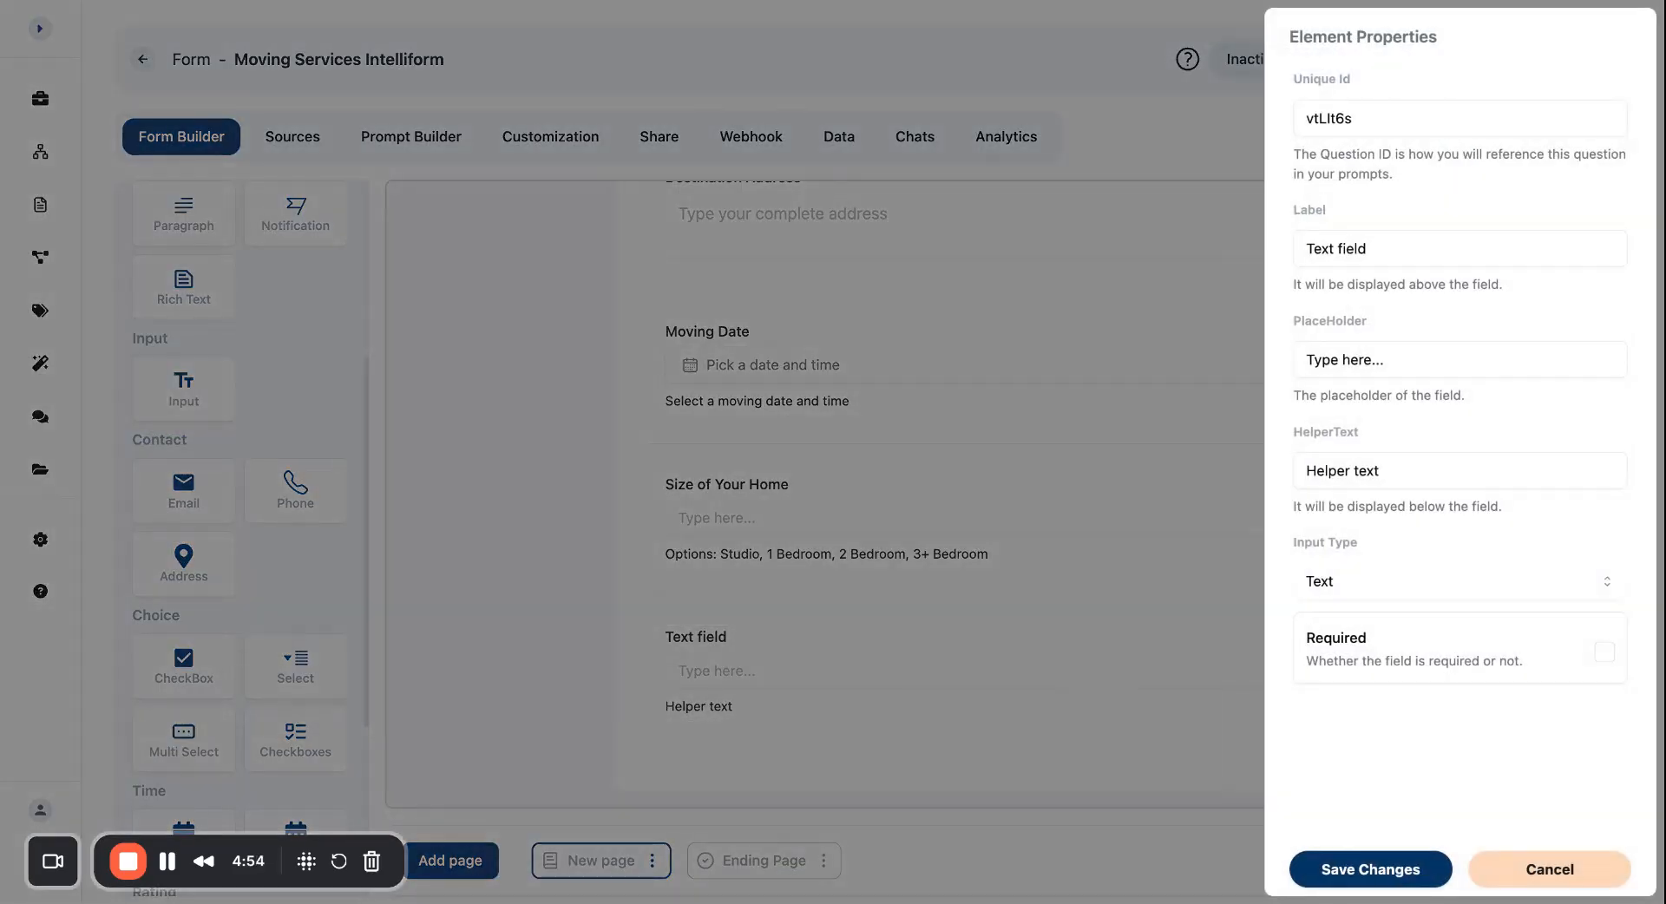
{"action": "double_click", "coordinate": [1346, 122]}
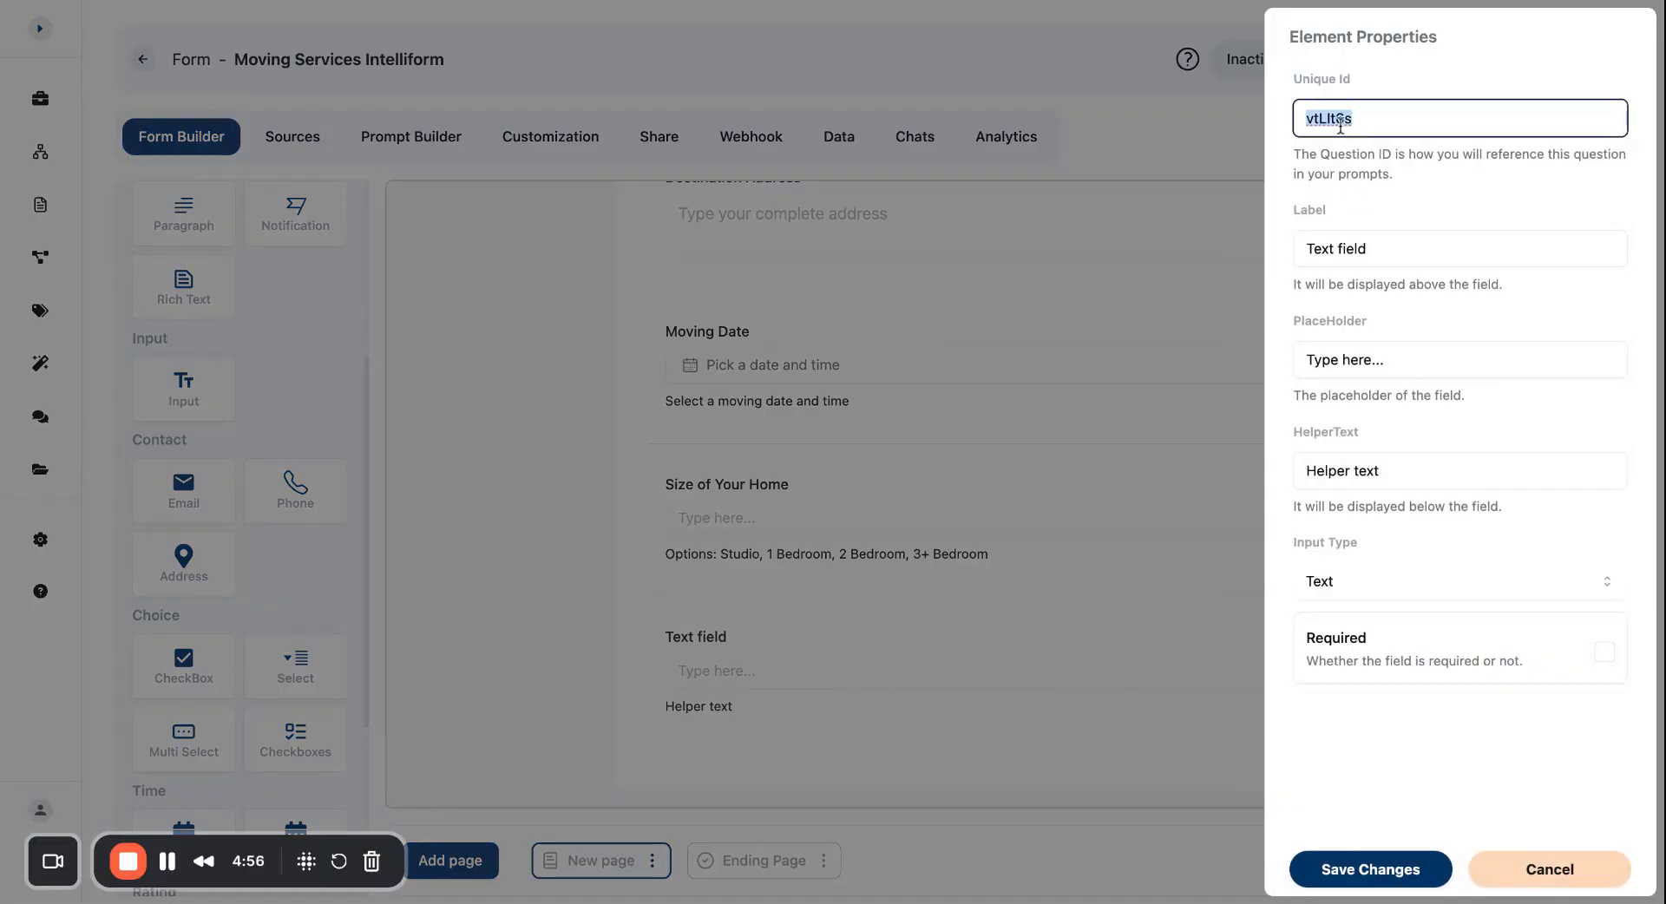
{"action": "type", "text": "extras"}
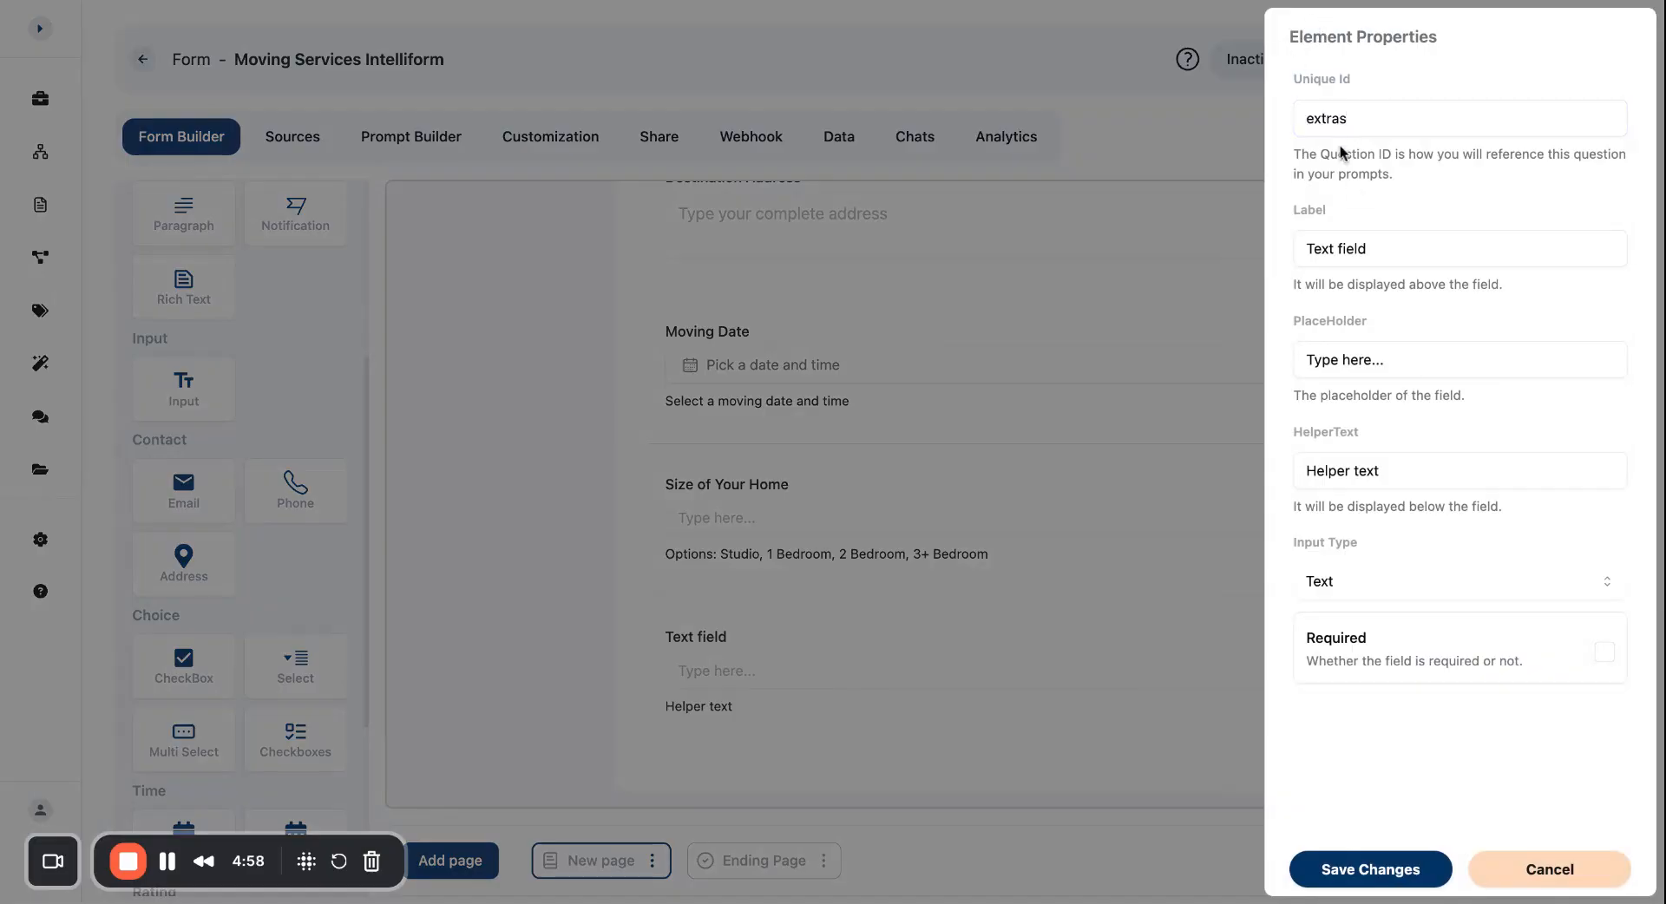
{"action": "left_click", "coordinate": [1374, 361]}
{"action": "left_click_drag", "start_coordinate": [1374, 369], "coordinate": [1380, 236]}
{"action": "triple_click", "coordinate": [1380, 236]}
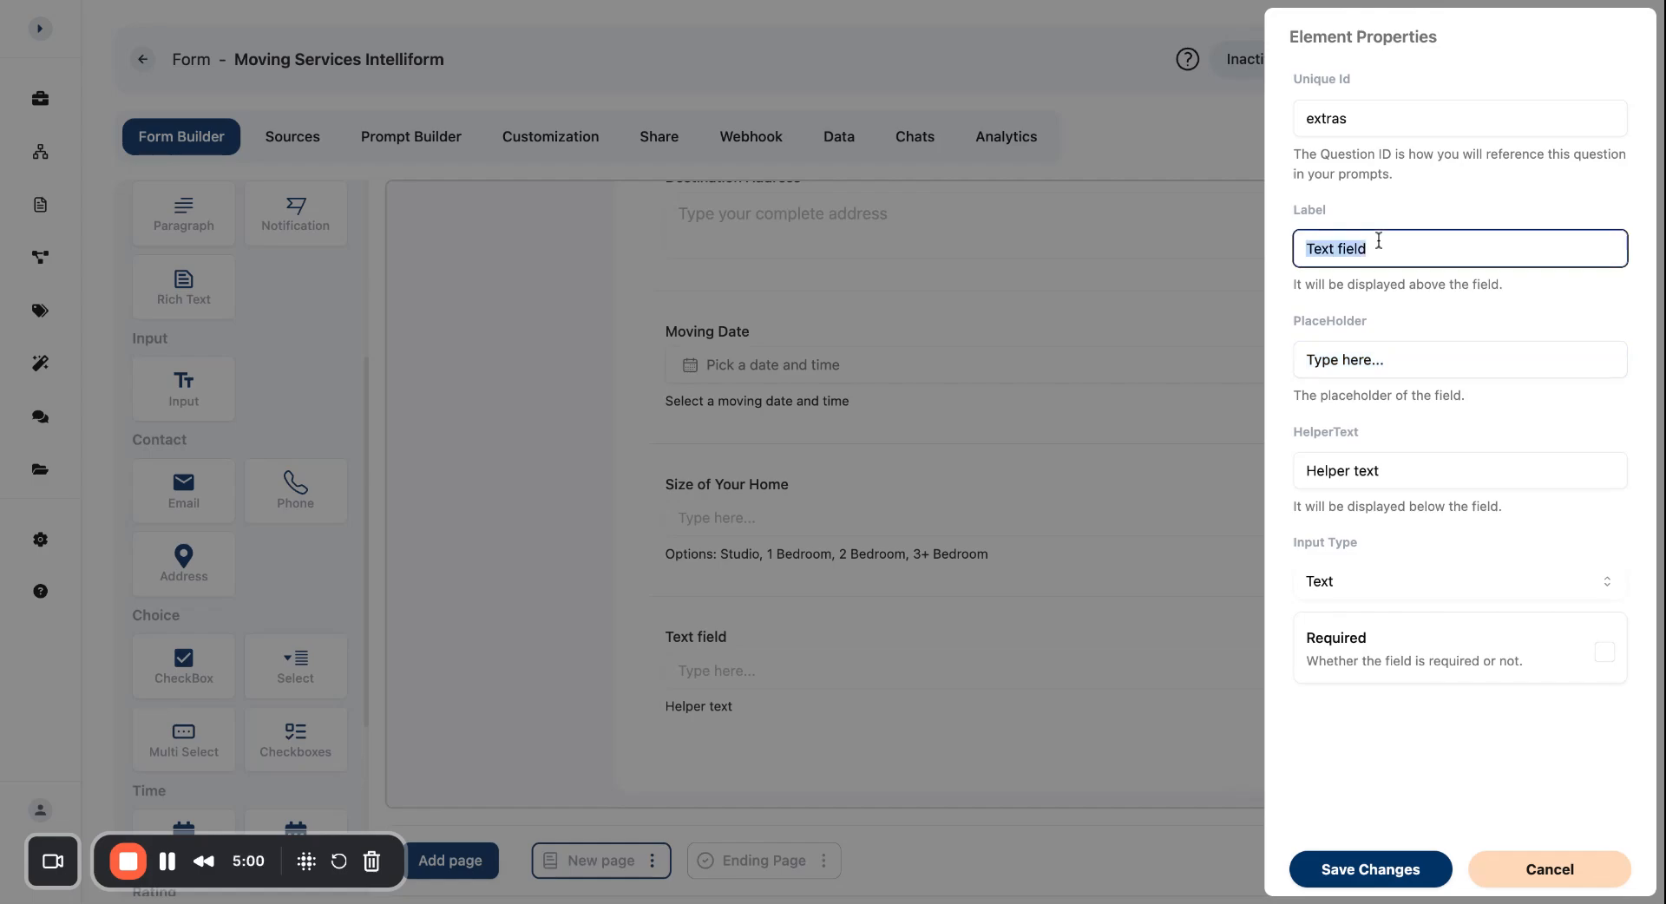
{"action": "type", "text": "Additional Services"}
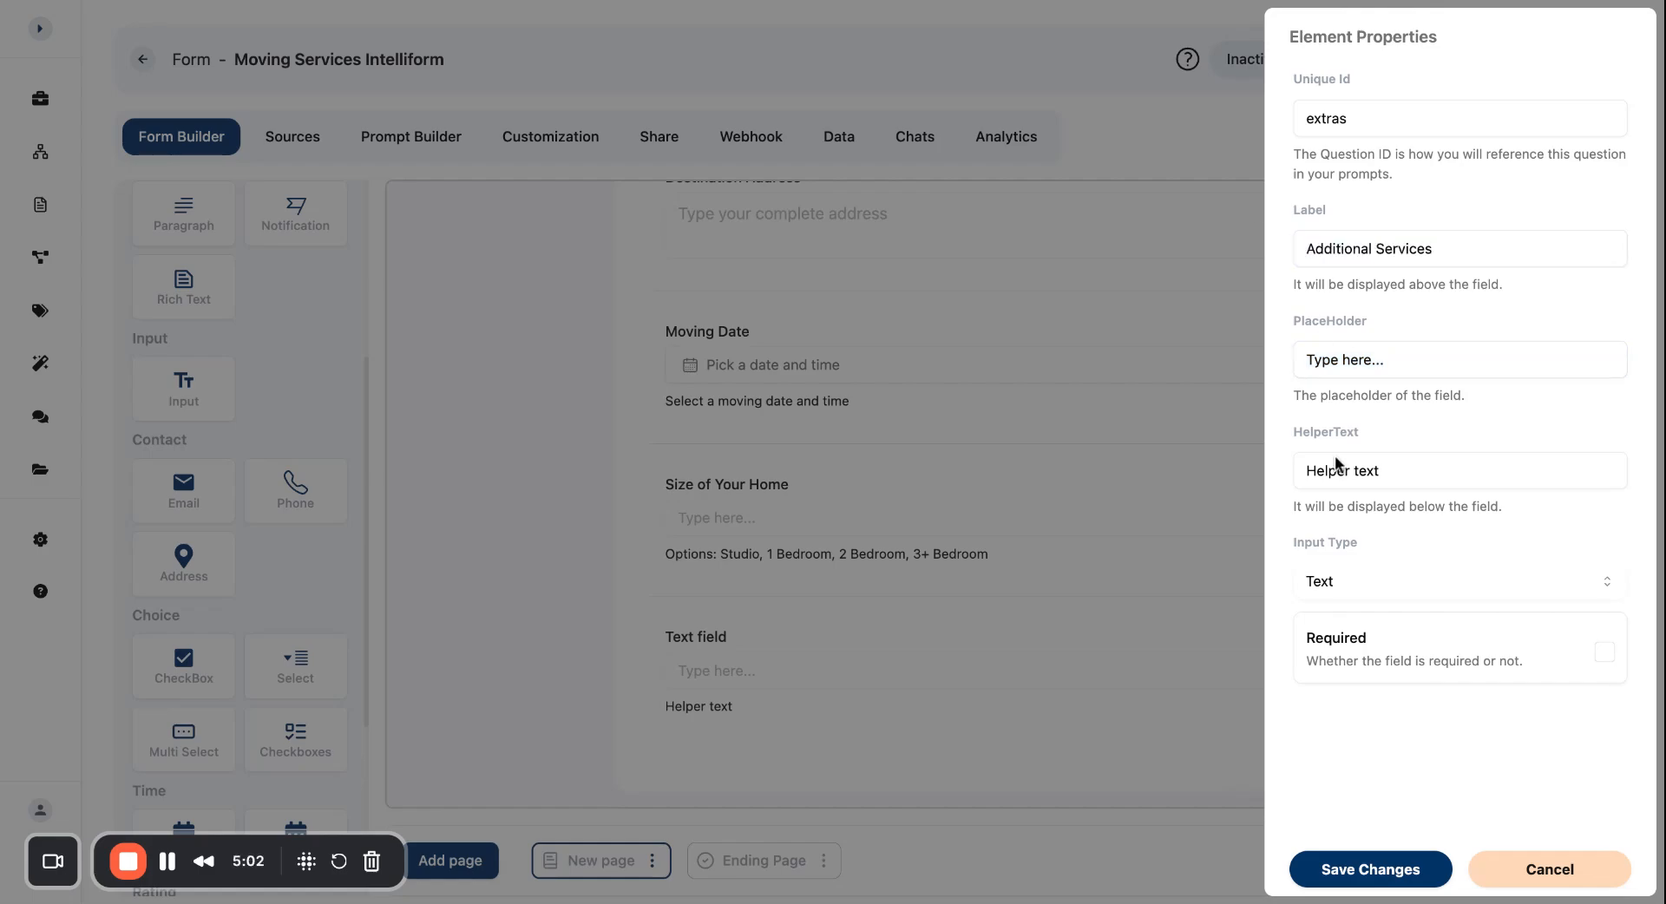
- Replace the extras input's helper text with "Options: Packing, Unpacking, Furniture Disassembly, Storage" and save the changes
{"action": "triple_click", "coordinate": [1341, 469]}
{"action": "key", "text": "ctrl+v"}
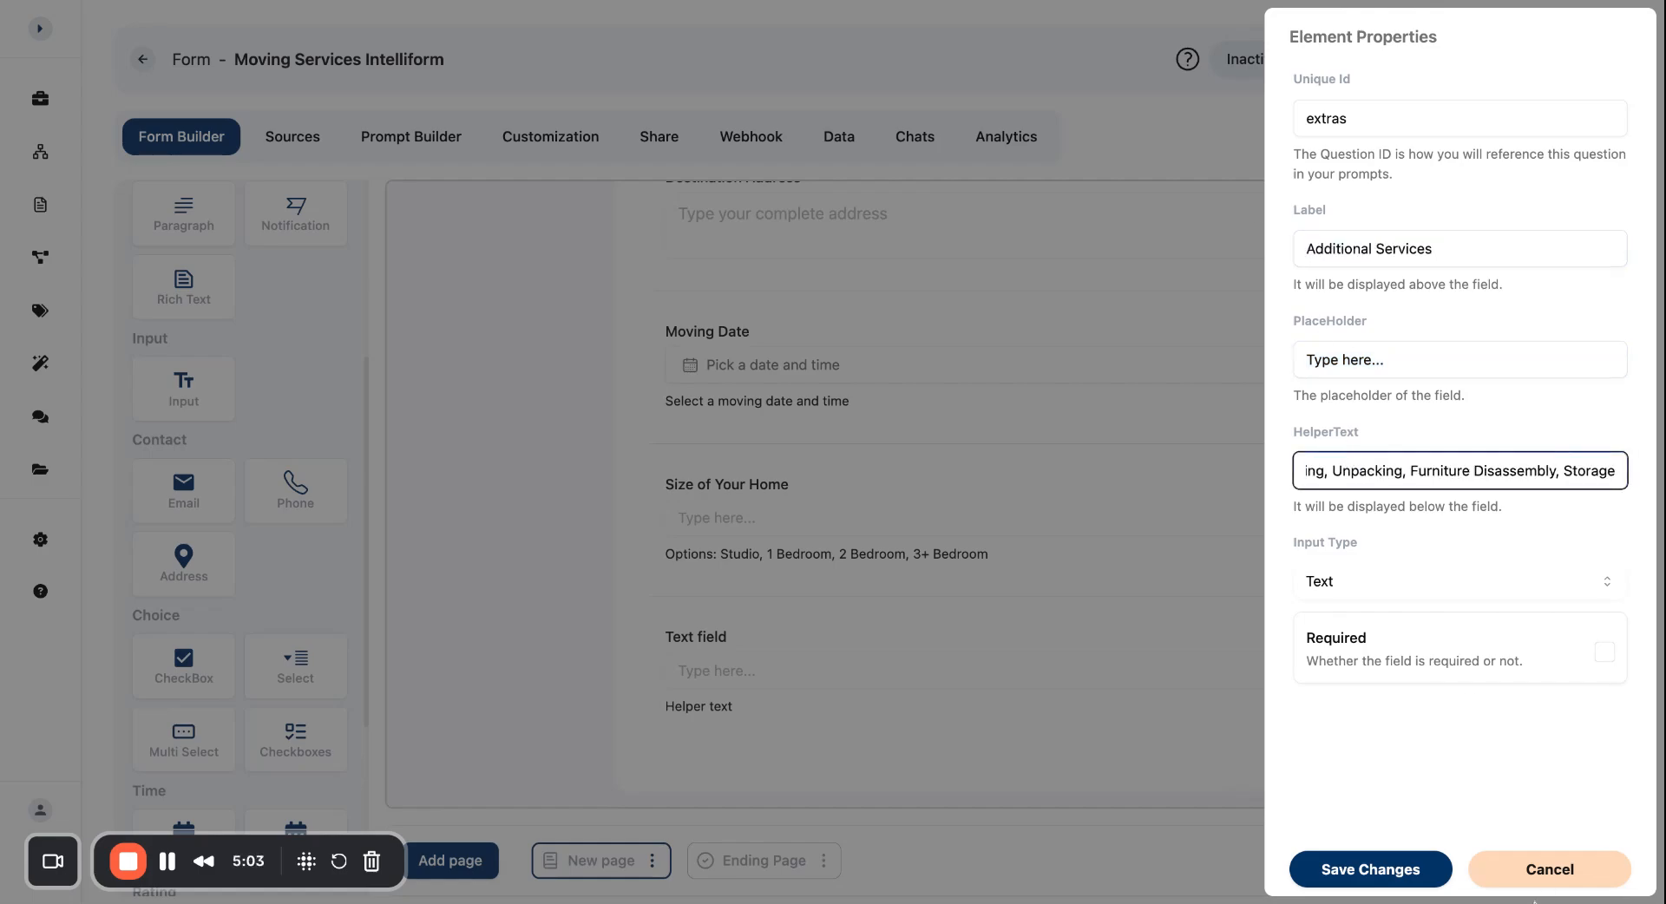
{"action": "left_click", "coordinate": [1407, 861]}
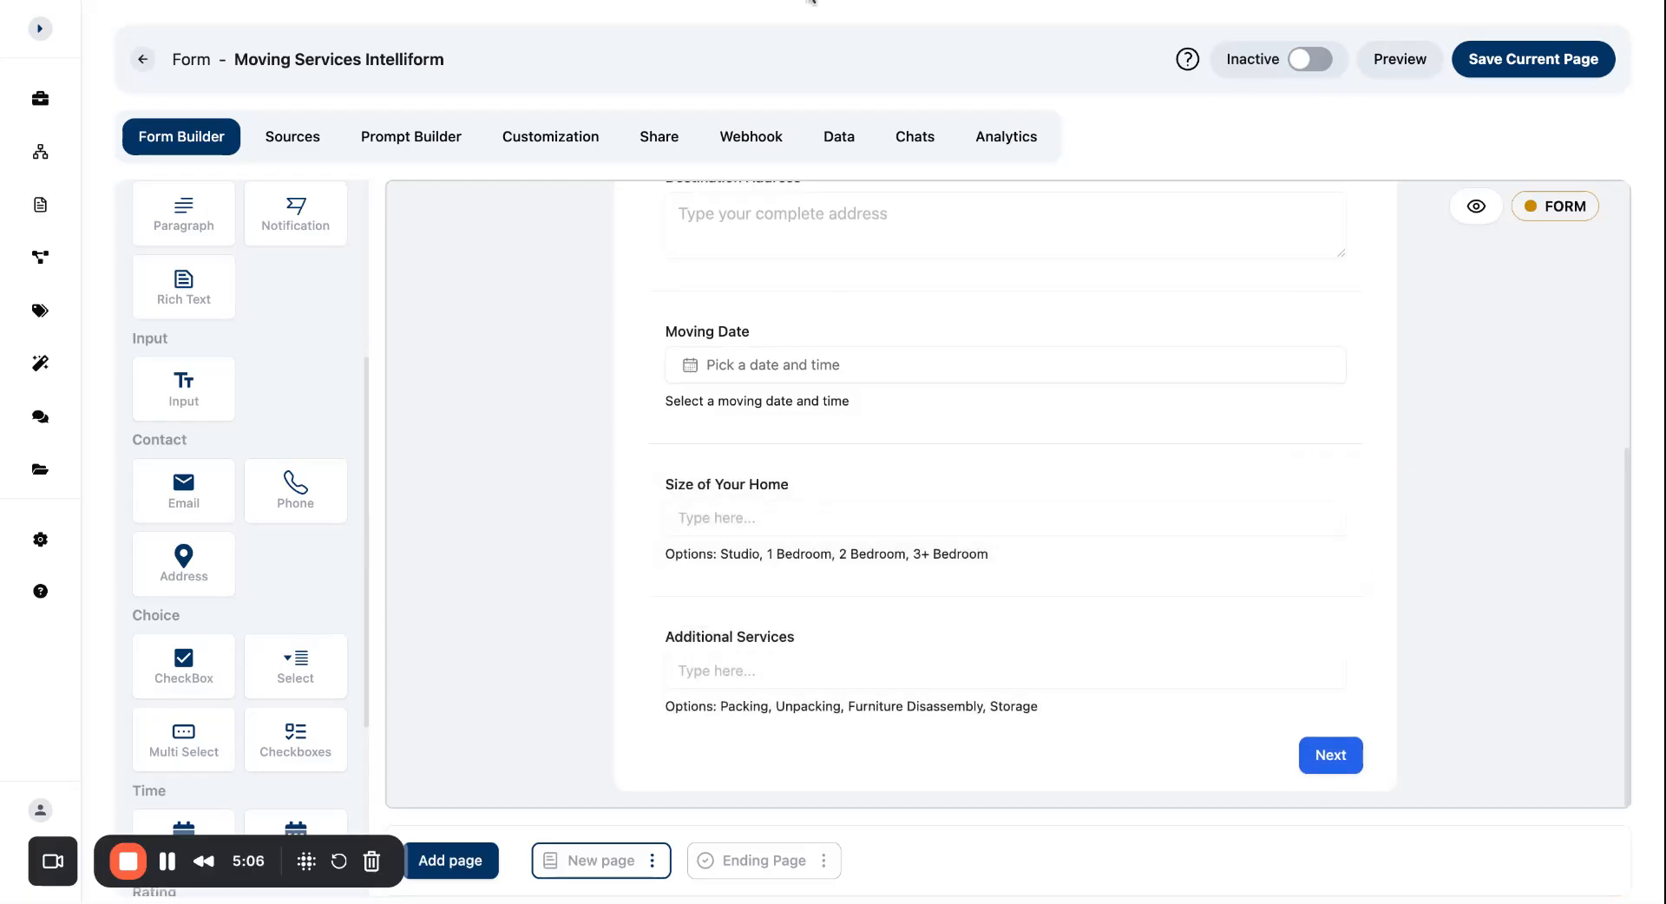
- Add a separator below the Additional Services input, with a phone field beneath it
{"action": "scroll", "coordinate": [201, 736], "scroll_direction": "down", "scroll_amount": 5}
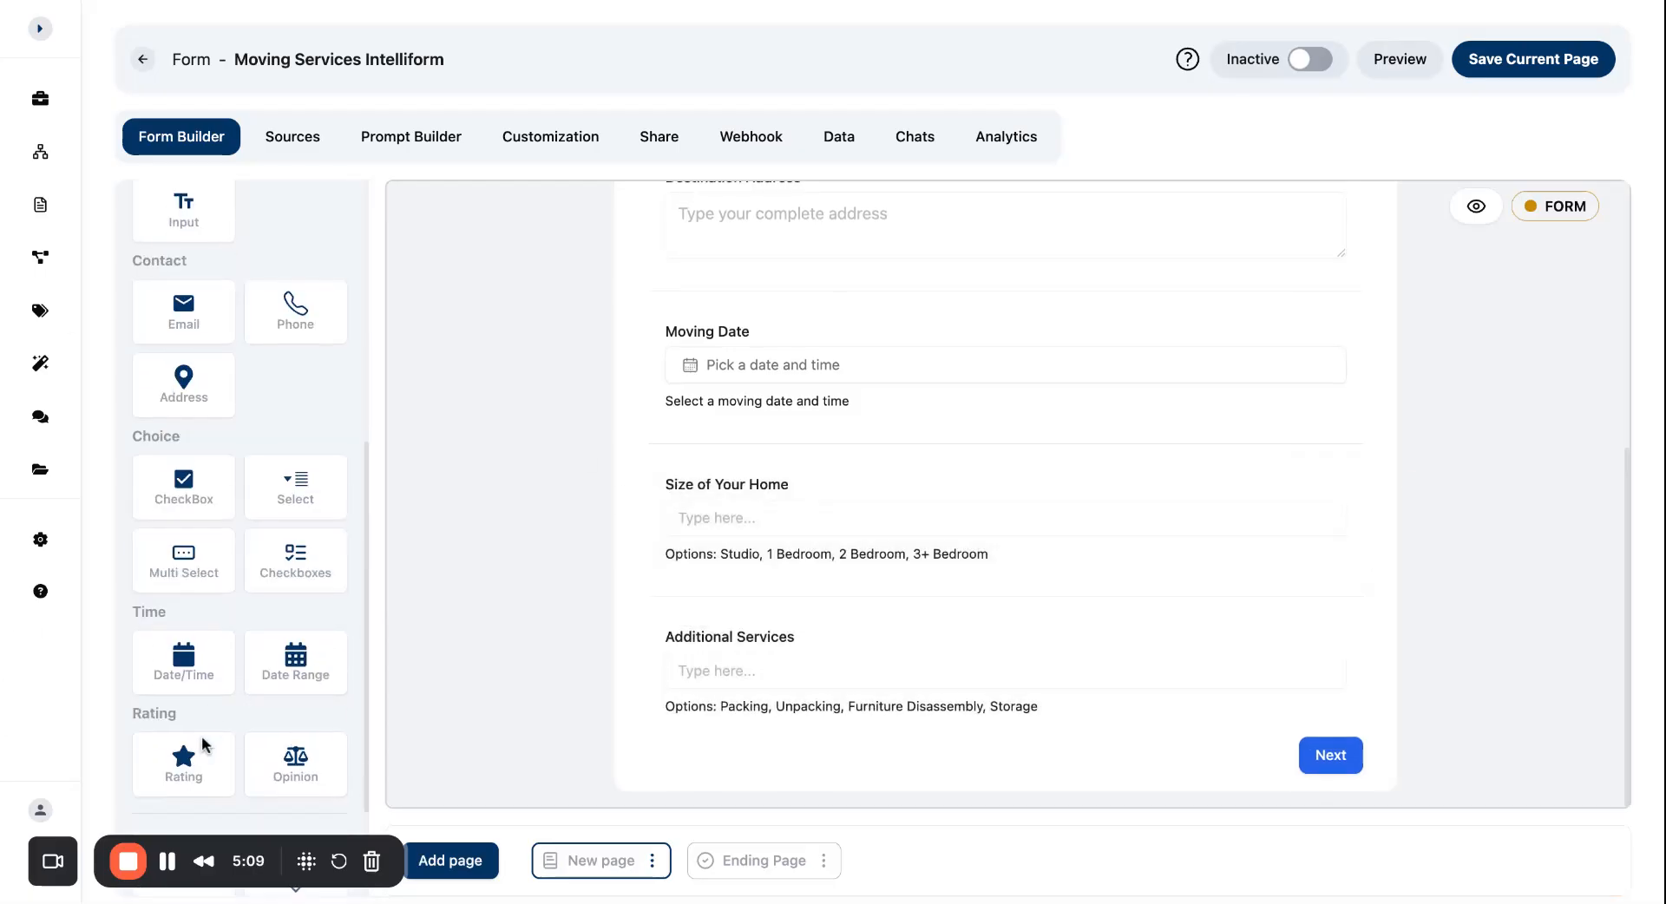
{"action": "left_click_drag", "start_coordinate": [183, 738], "coordinate": [903, 747]}
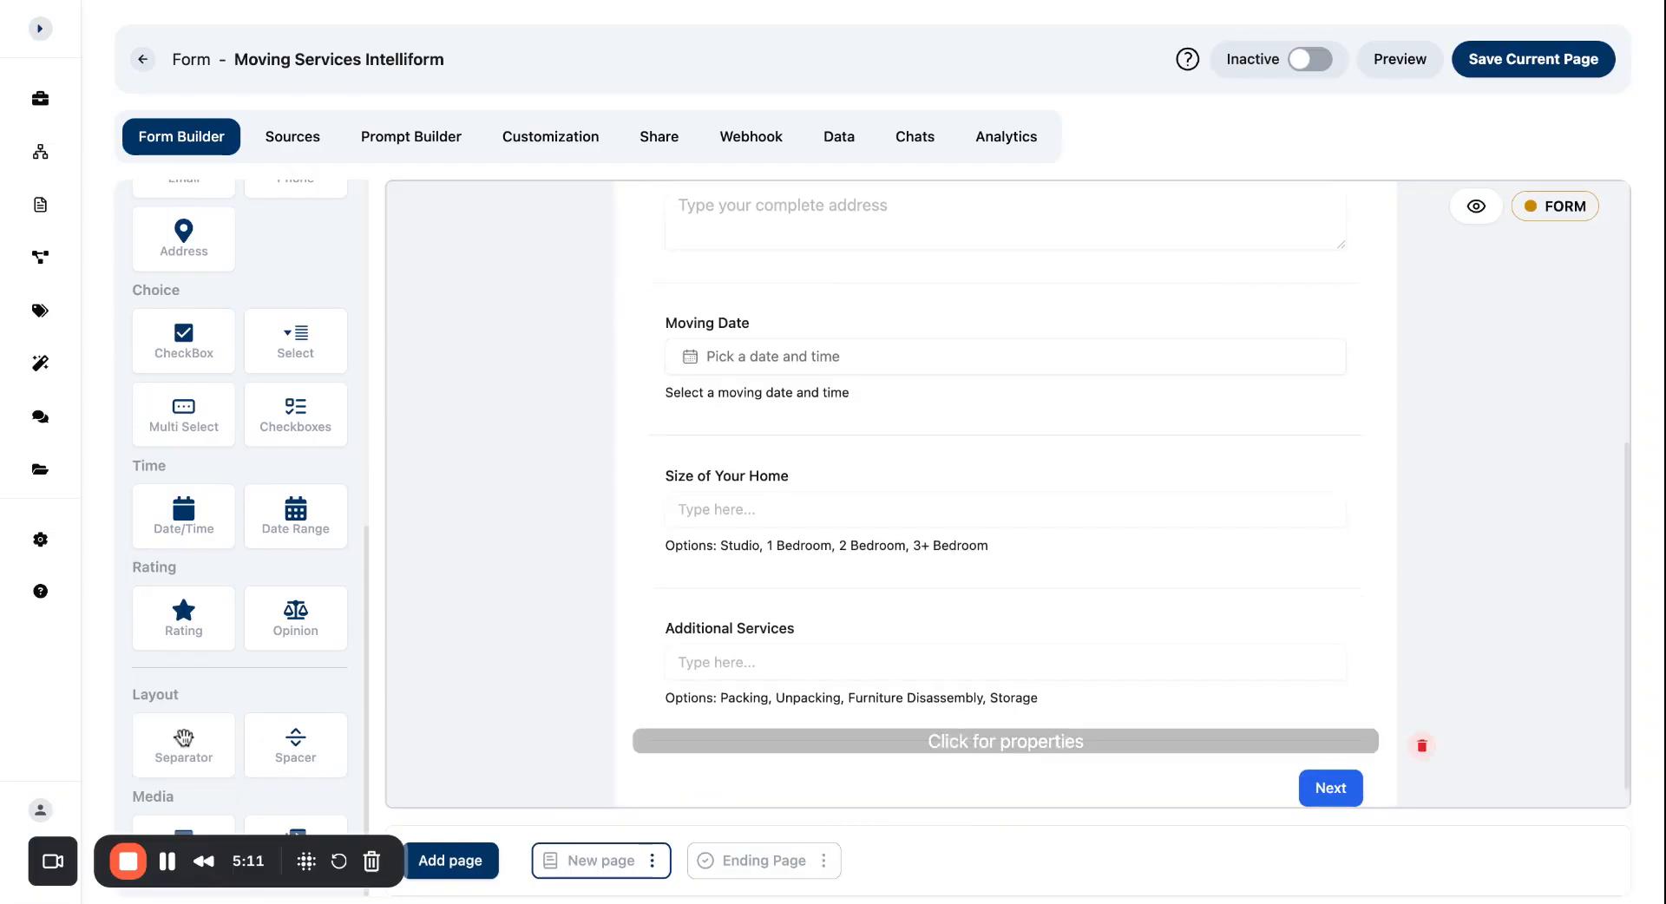
{"action": "scroll", "coordinate": [195, 533], "scroll_direction": "up", "scroll_amount": 2}
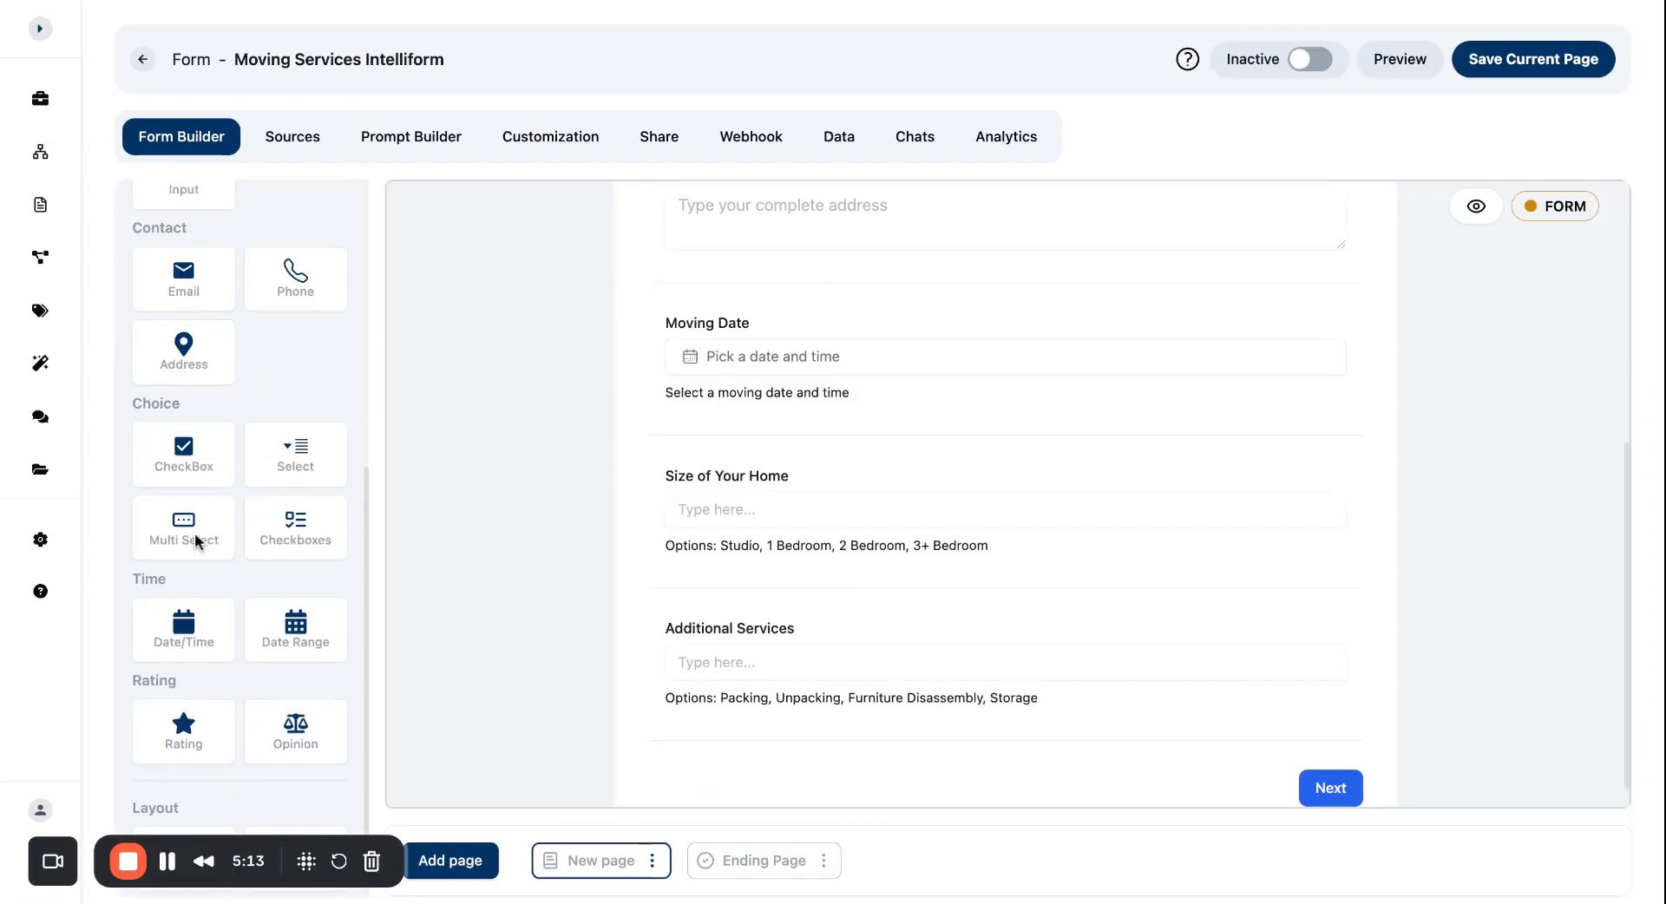
{"action": "scroll", "coordinate": [292, 380], "scroll_direction": "up", "scroll_amount": 3}
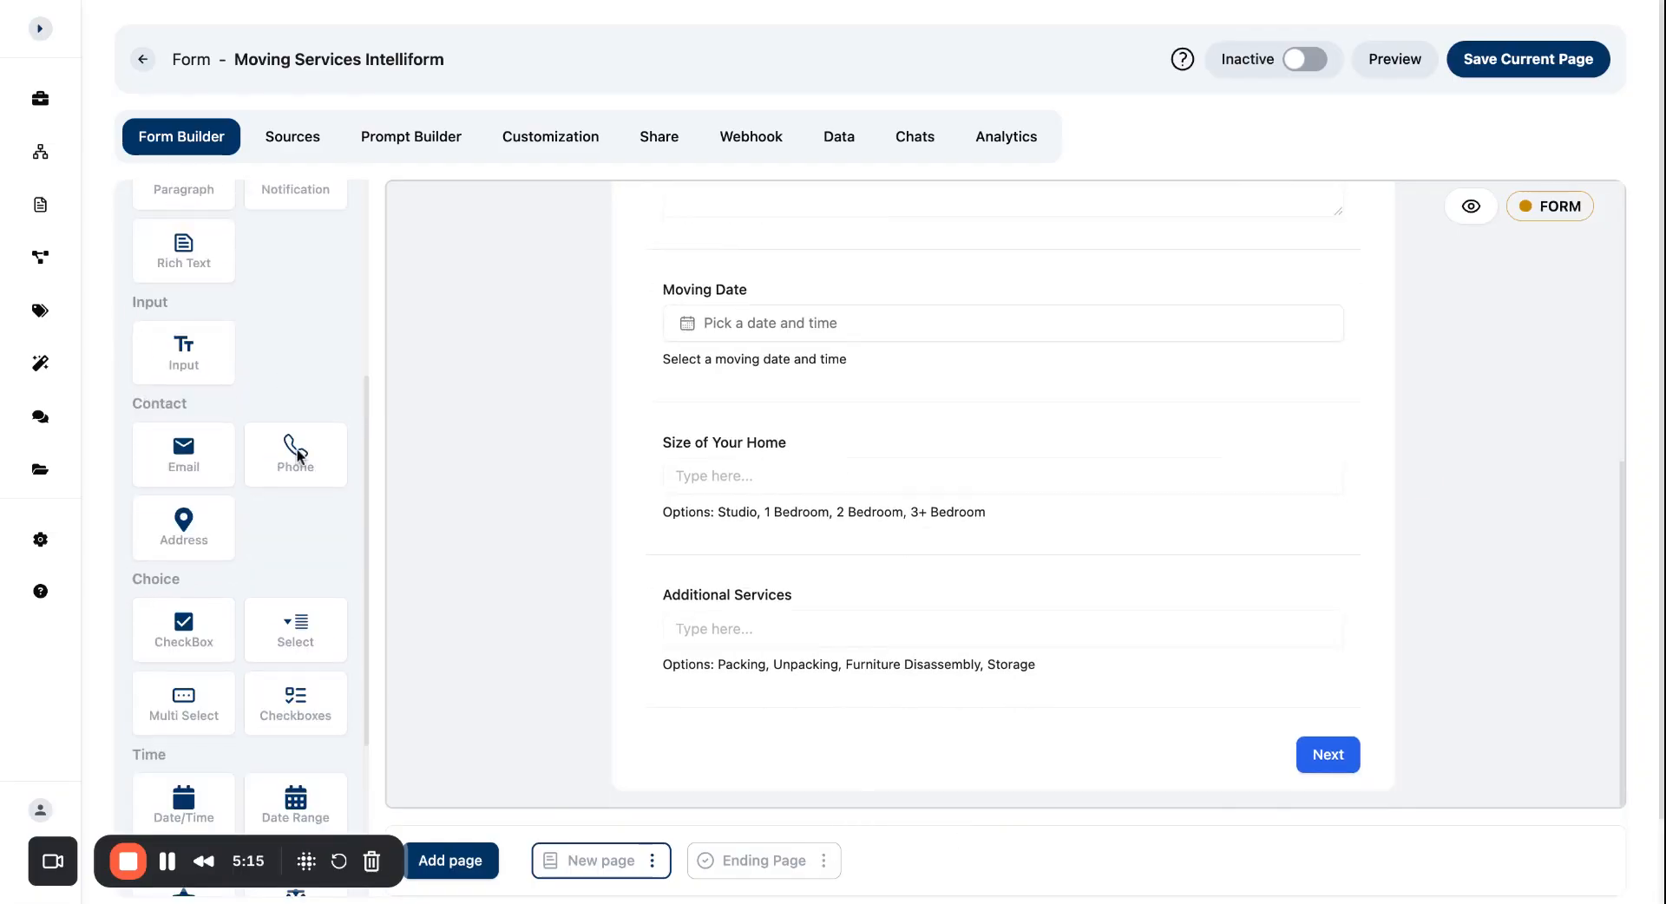
{"action": "left_click_drag", "start_coordinate": [300, 447], "coordinate": [781, 738]}
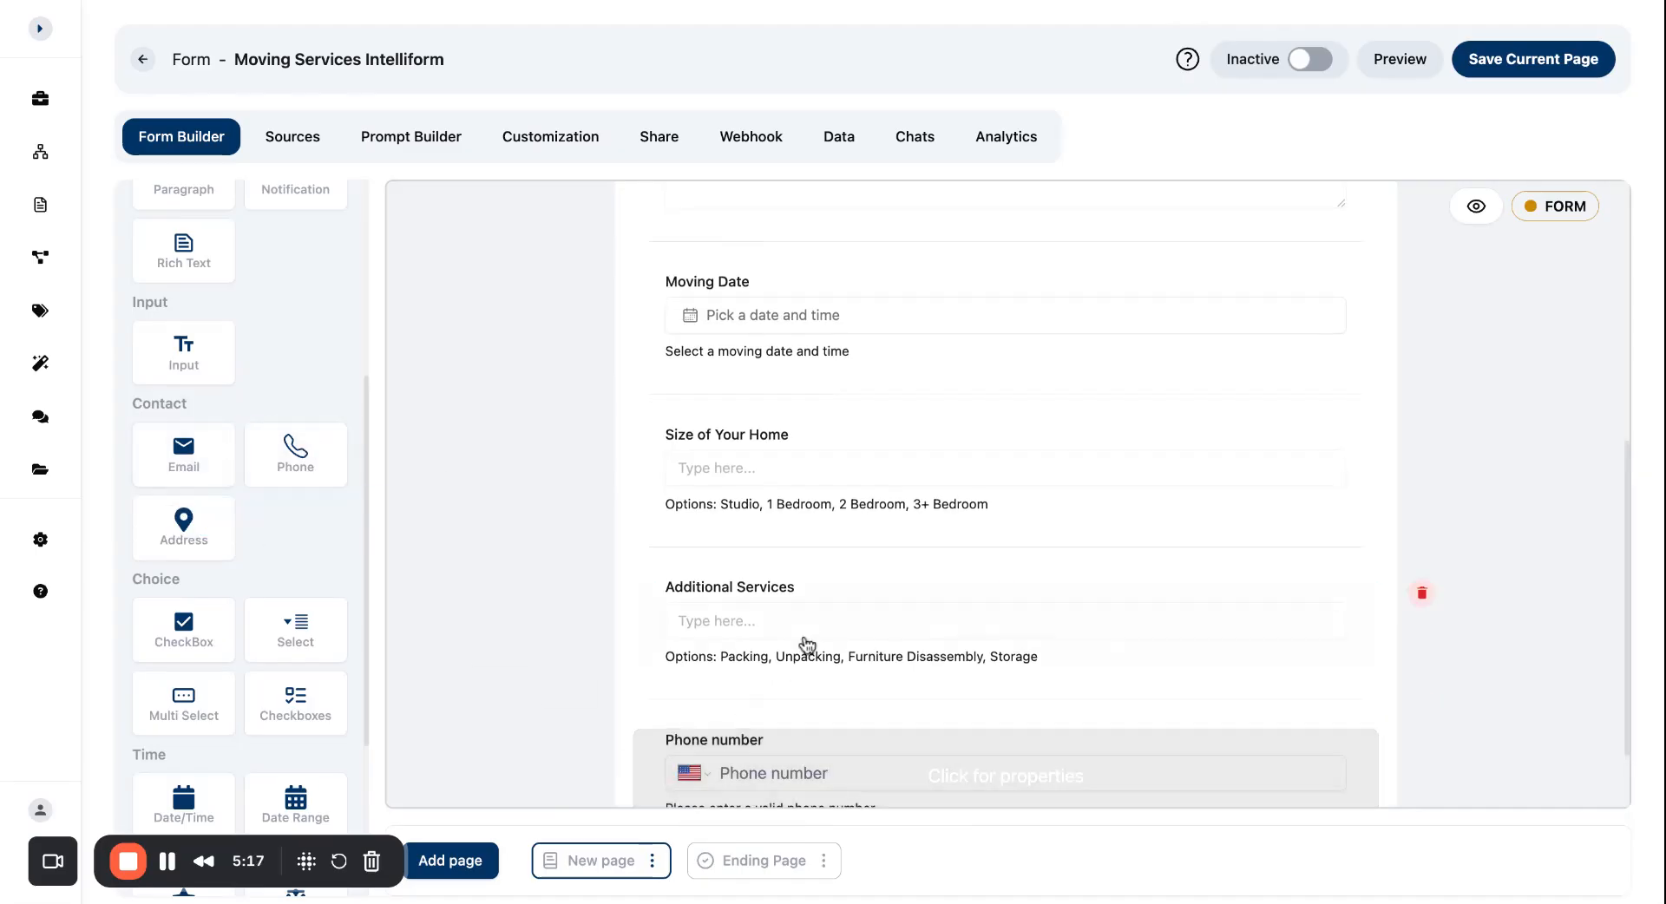
- Set the phone field's unique ID to "phone" and its label to "Phone Number", and save the changes
{"action": "left_click", "coordinate": [819, 692]}
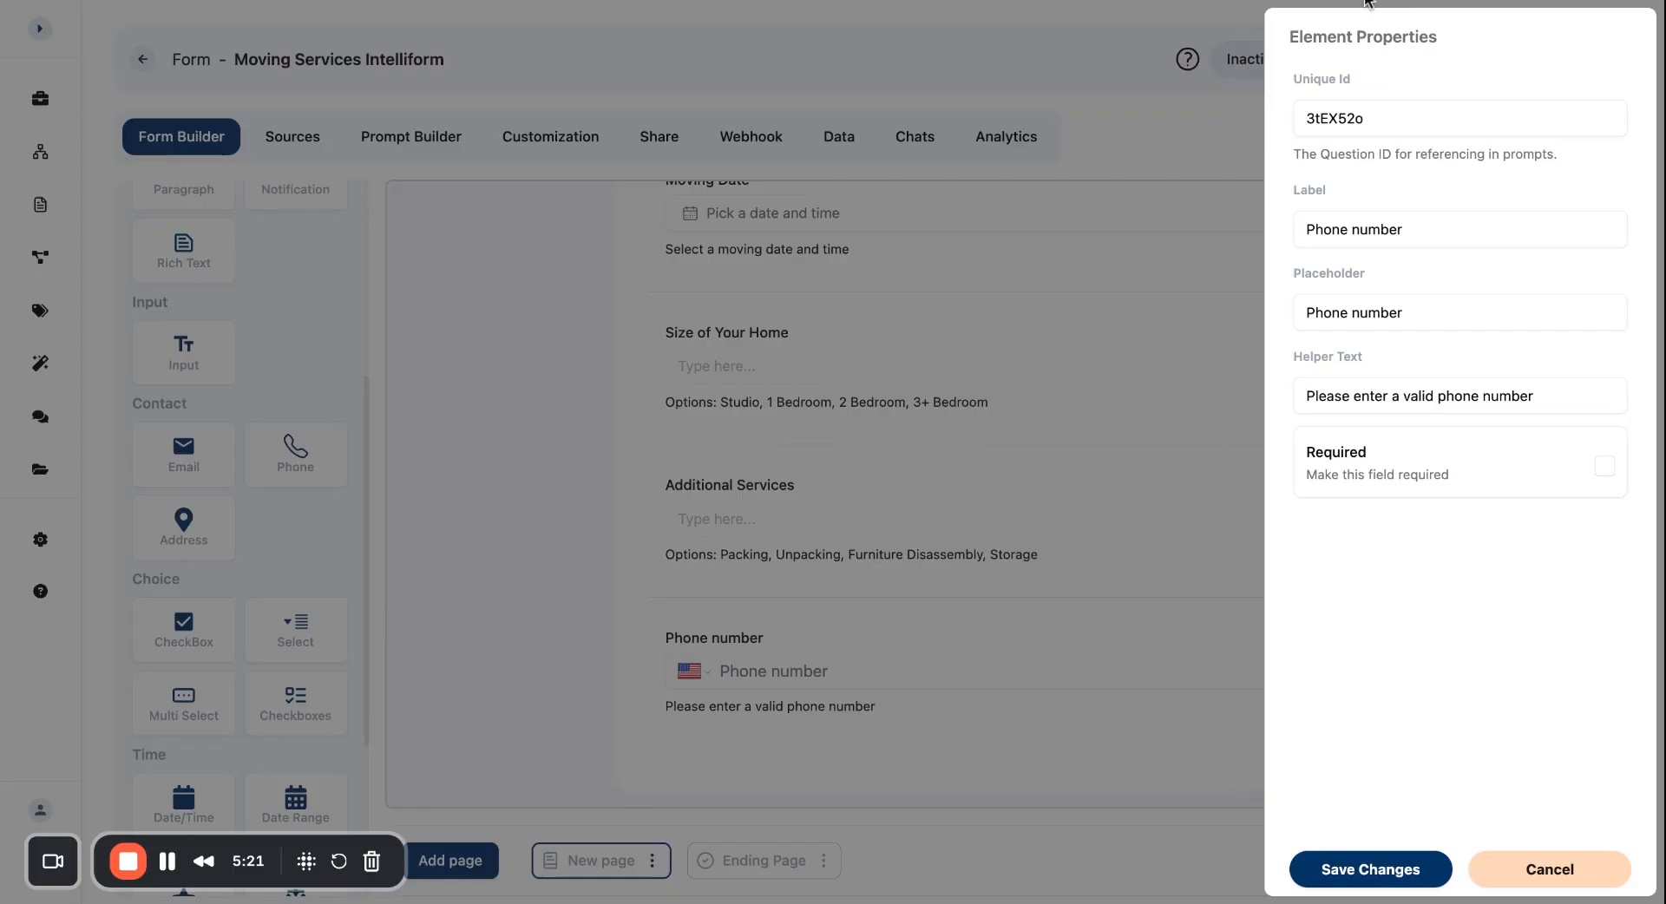
{"action": "double_click", "coordinate": [1387, 117]}
{"action": "type", "text": "phone"}
{"action": "double_click", "coordinate": [1398, 236]}
{"action": "type", "text": "Number"}
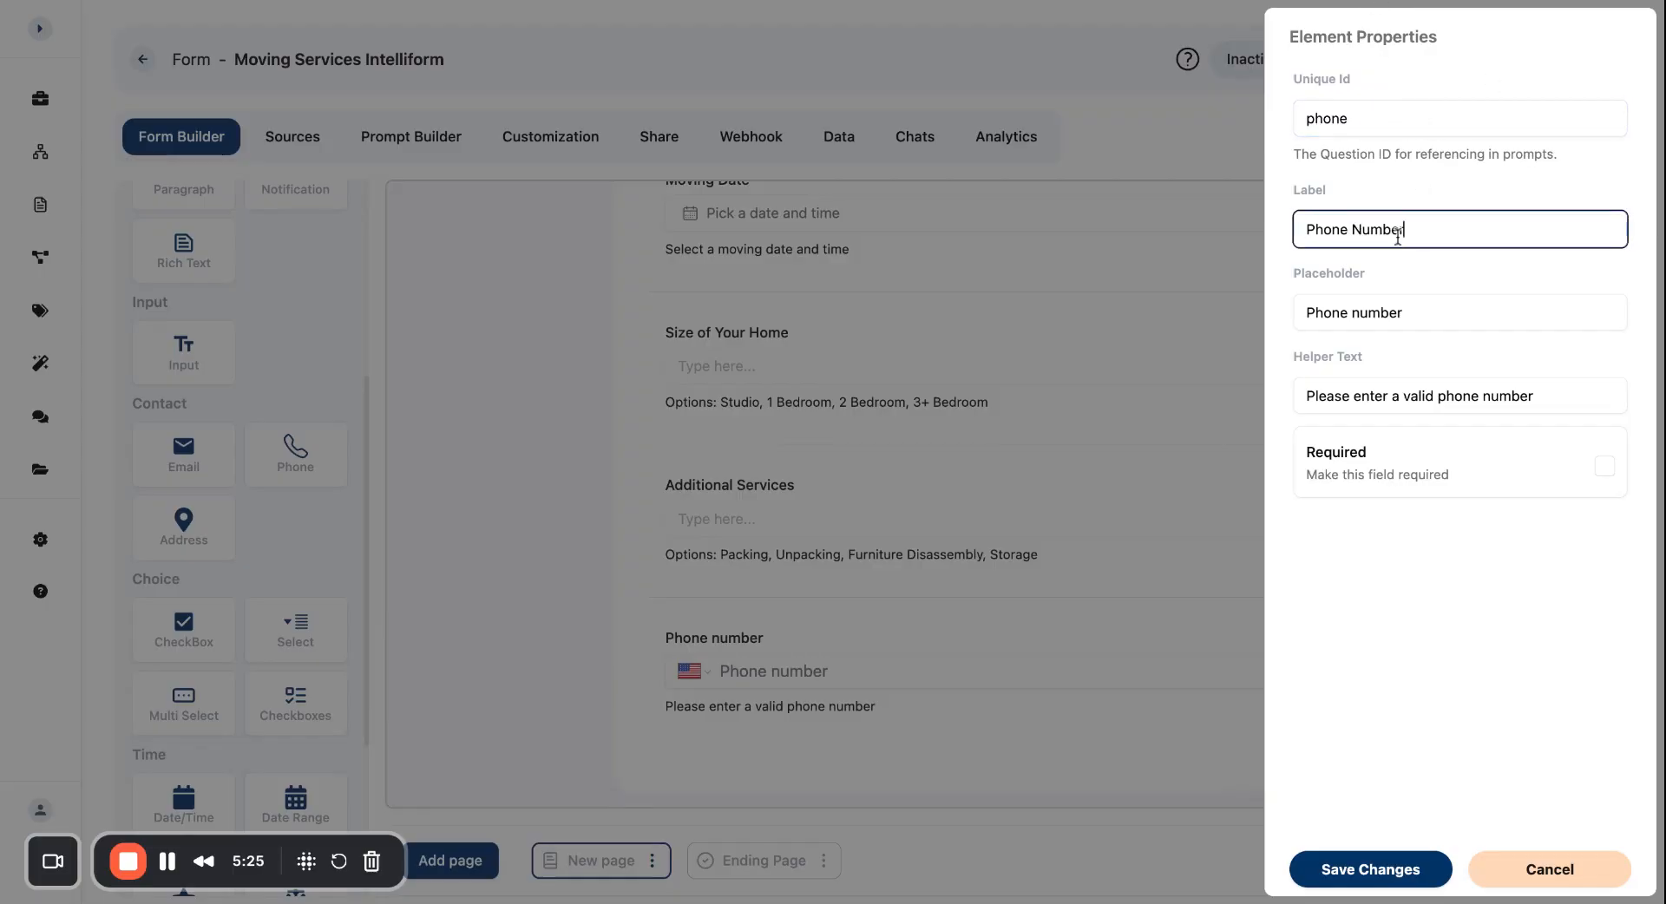
{"action": "left_click", "coordinate": [1327, 0]}
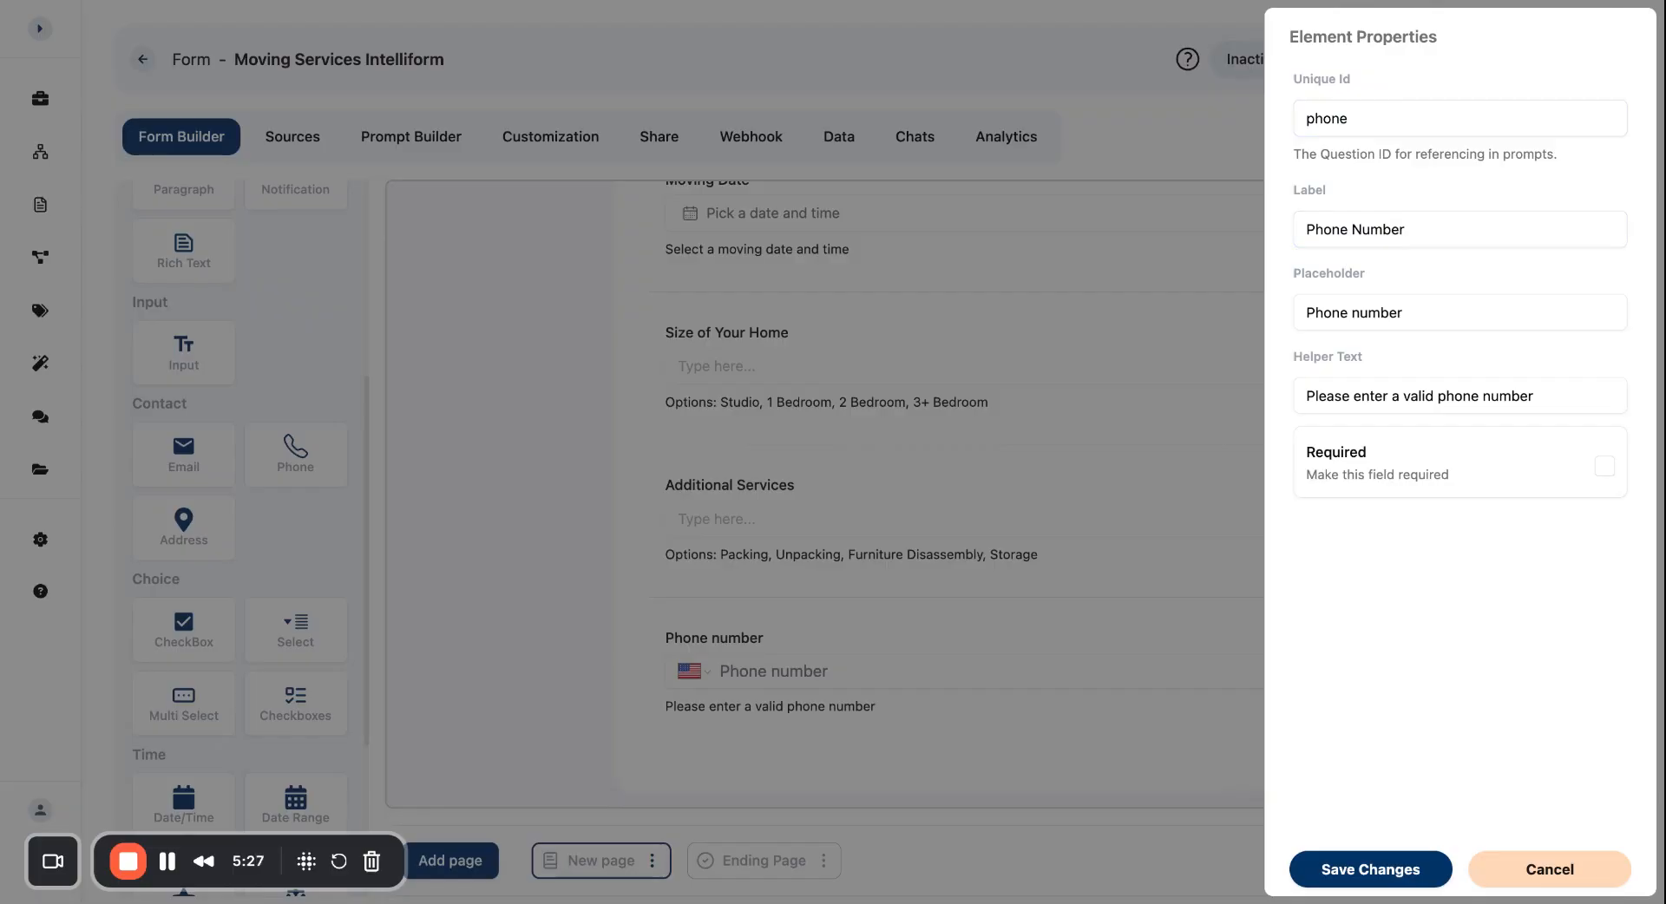
{"action": "left_click", "coordinate": [1386, 880]}
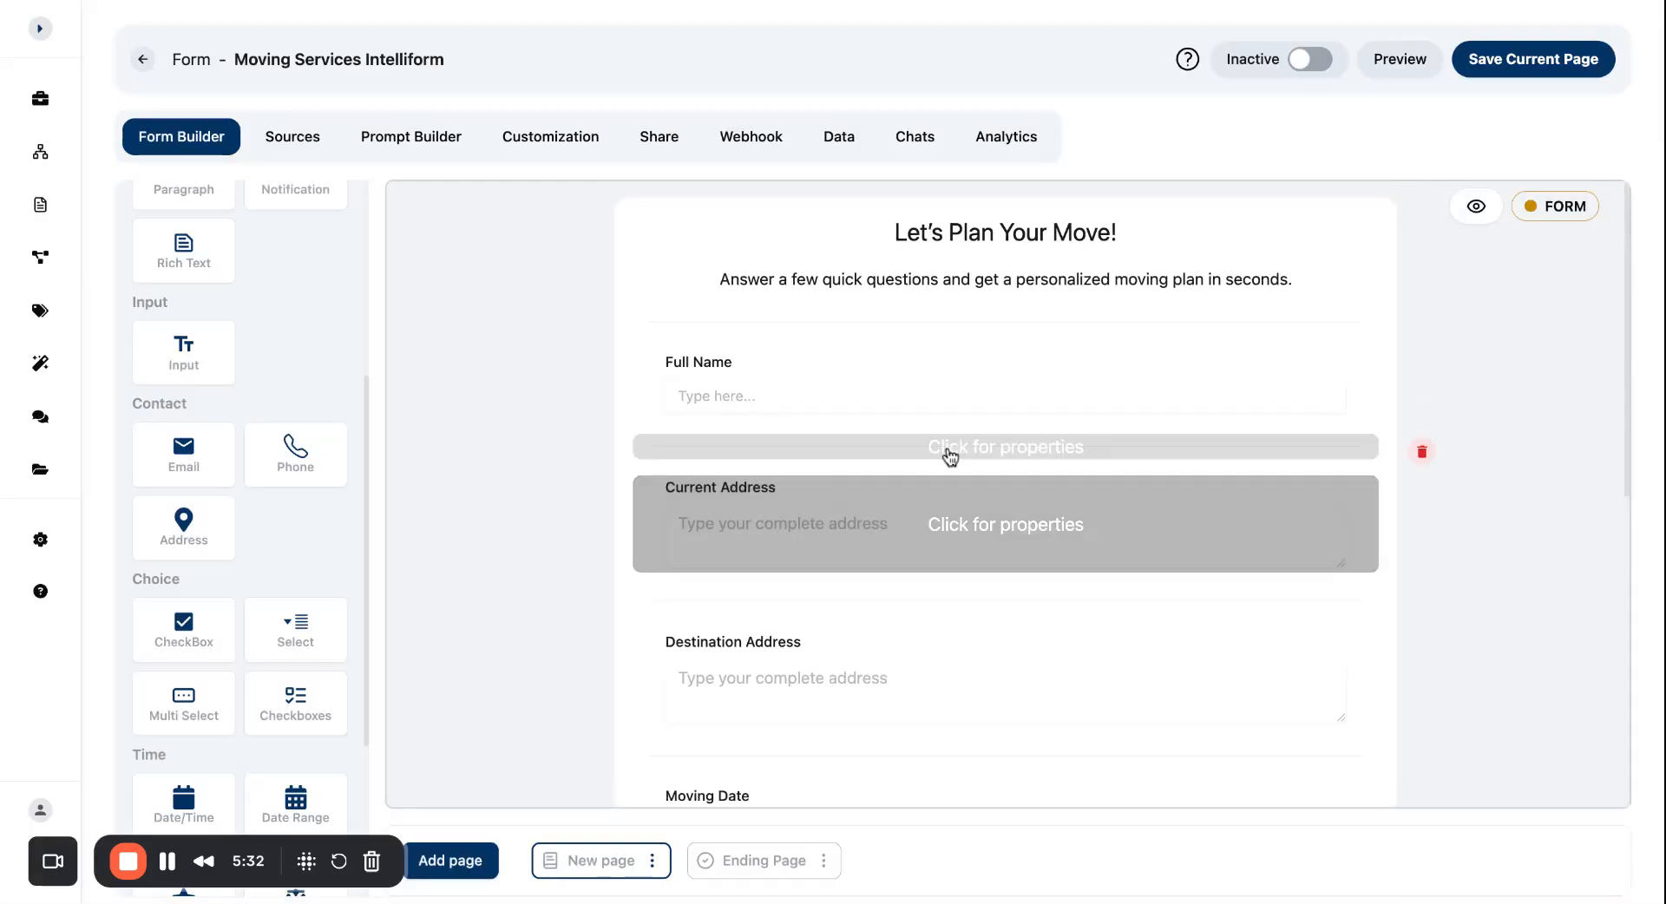
- Look through the finished form and examine the unique ID in the Full Name element's properties
{"action": "scroll", "coordinate": [920, 443], "scroll_direction": "down", "scroll_amount": 8}
{"action": "scroll", "coordinate": [942, 520], "scroll_direction": "up", "scroll_amount": 6}
{"action": "scroll", "coordinate": [942, 568], "scroll_direction": "up", "scroll_amount": 3}
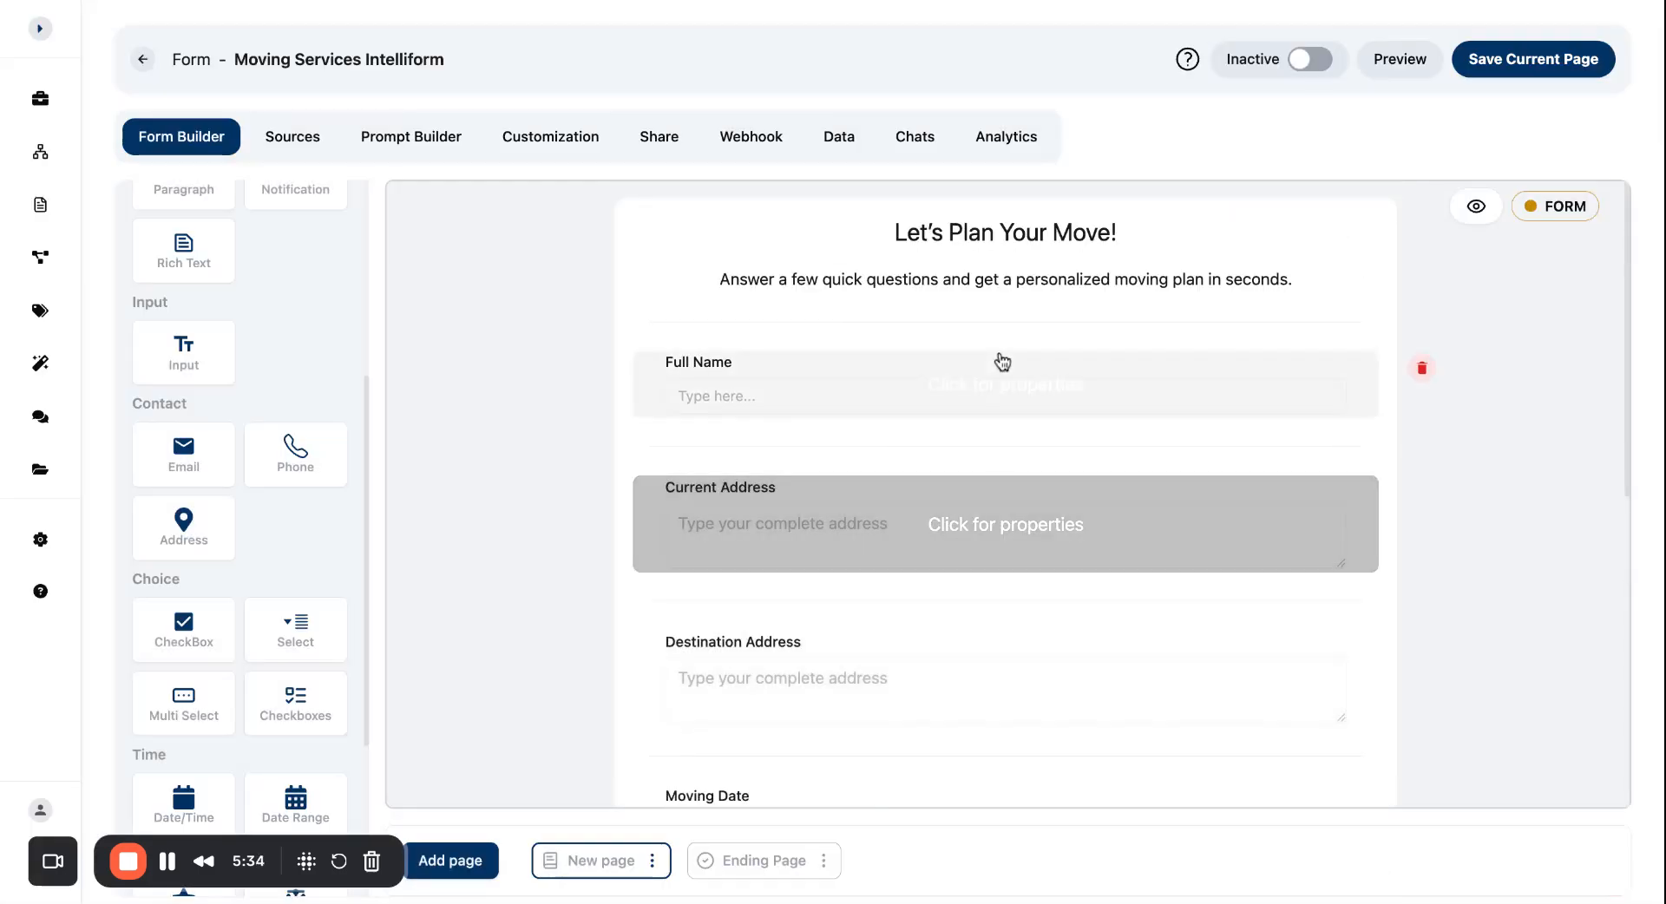
{"action": "left_click", "coordinate": [959, 383]}
{"action": "triple_click", "coordinate": [1298, 68]}
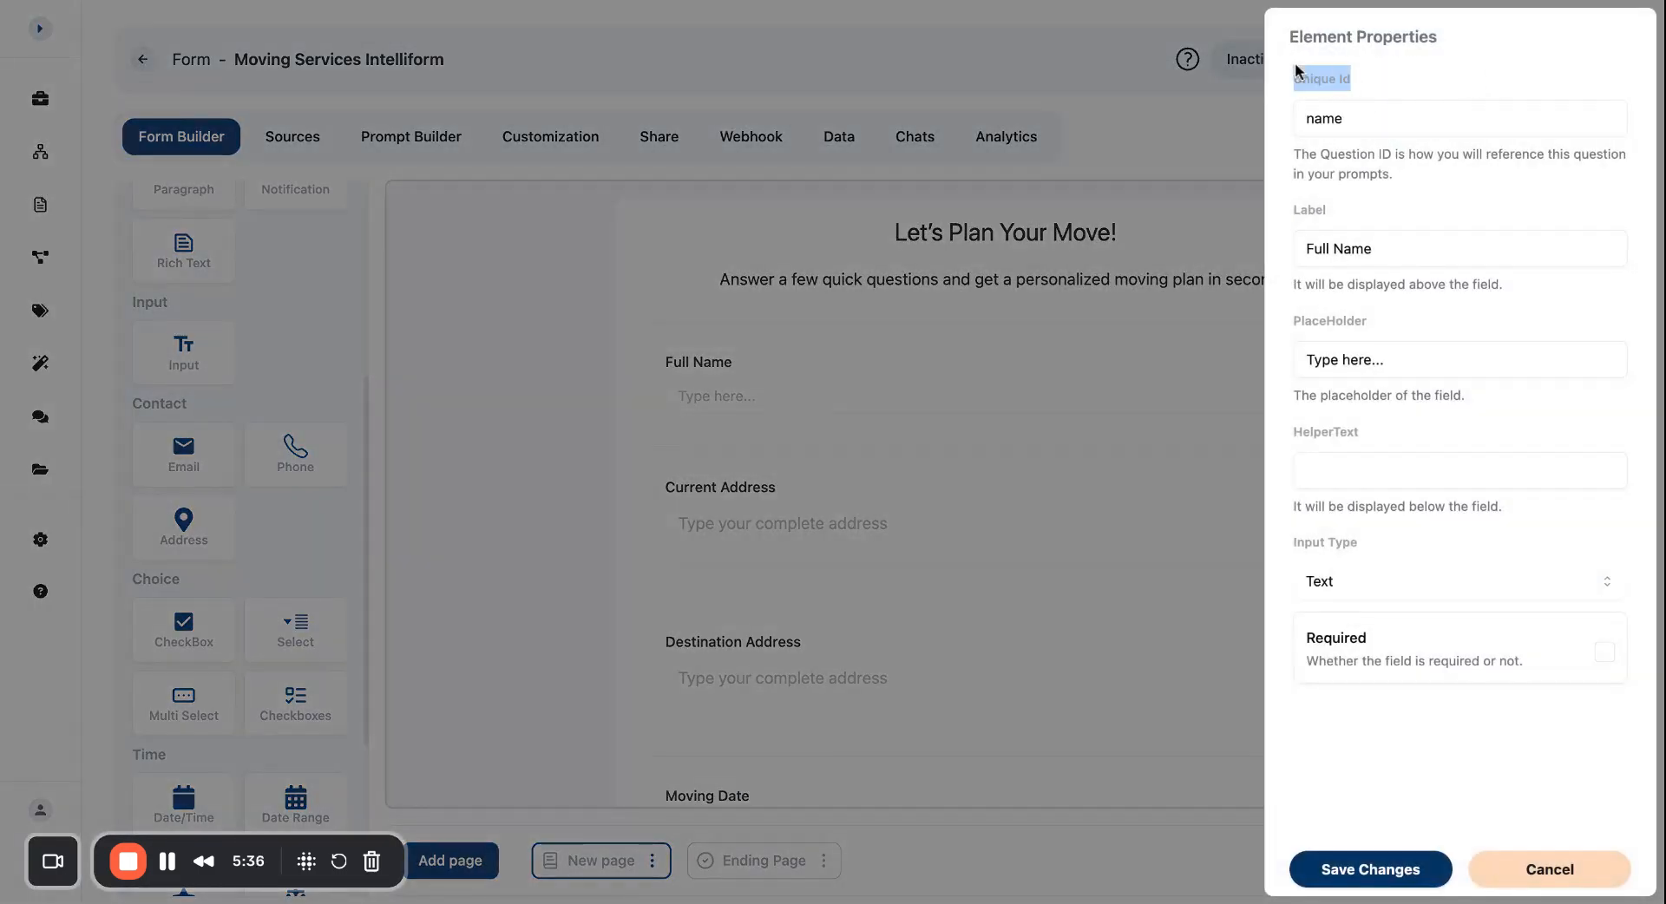
{"action": "left_click", "coordinate": [1346, 71]}
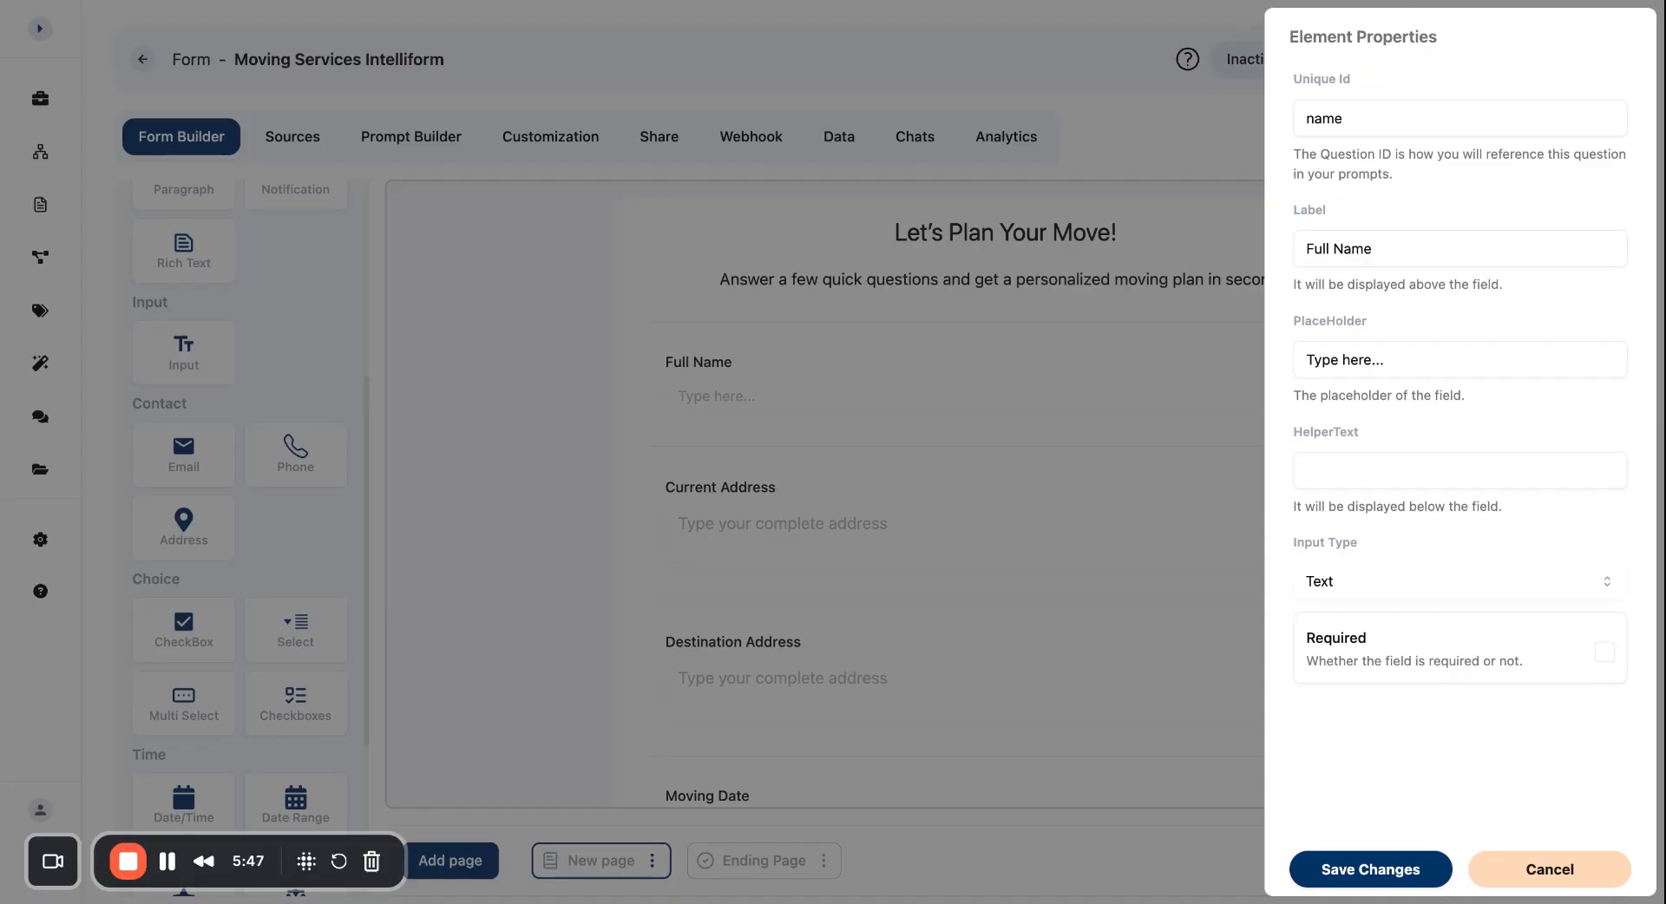
{"action": "left_click", "coordinate": [785, 378]}
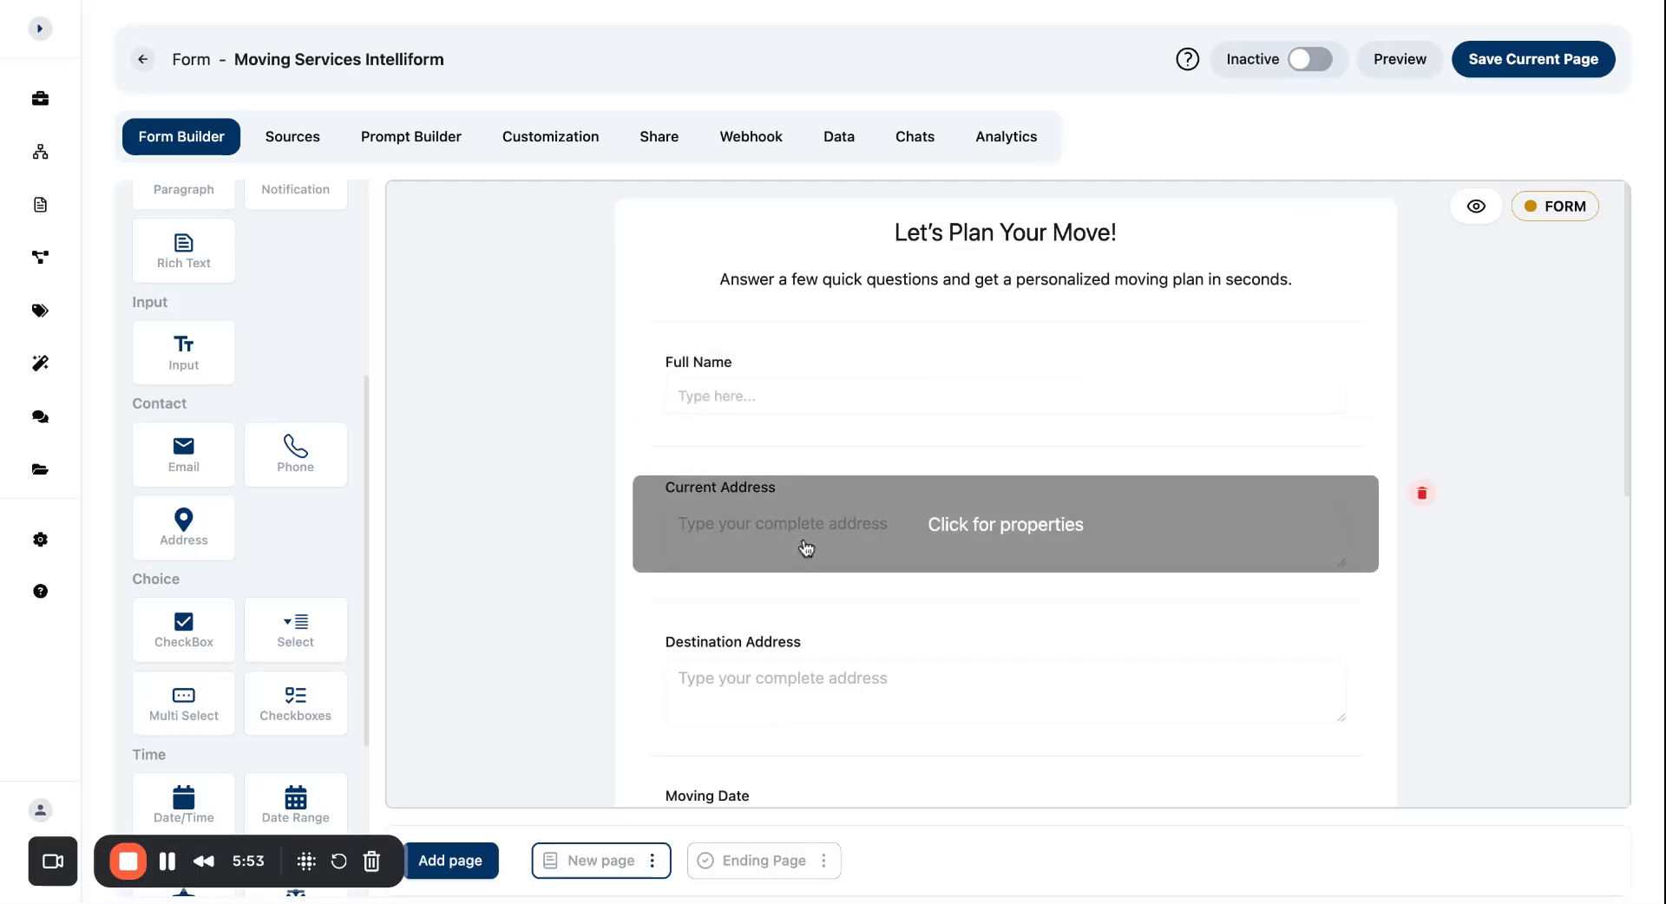
- Examine the unique ID in the Size of Your Home element's properties and close them without saving
{"action": "scroll", "coordinate": [804, 529], "scroll_direction": "down", "scroll_amount": 3}
{"action": "scroll", "coordinate": [847, 486], "scroll_direction": "up", "scroll_amount": 1}
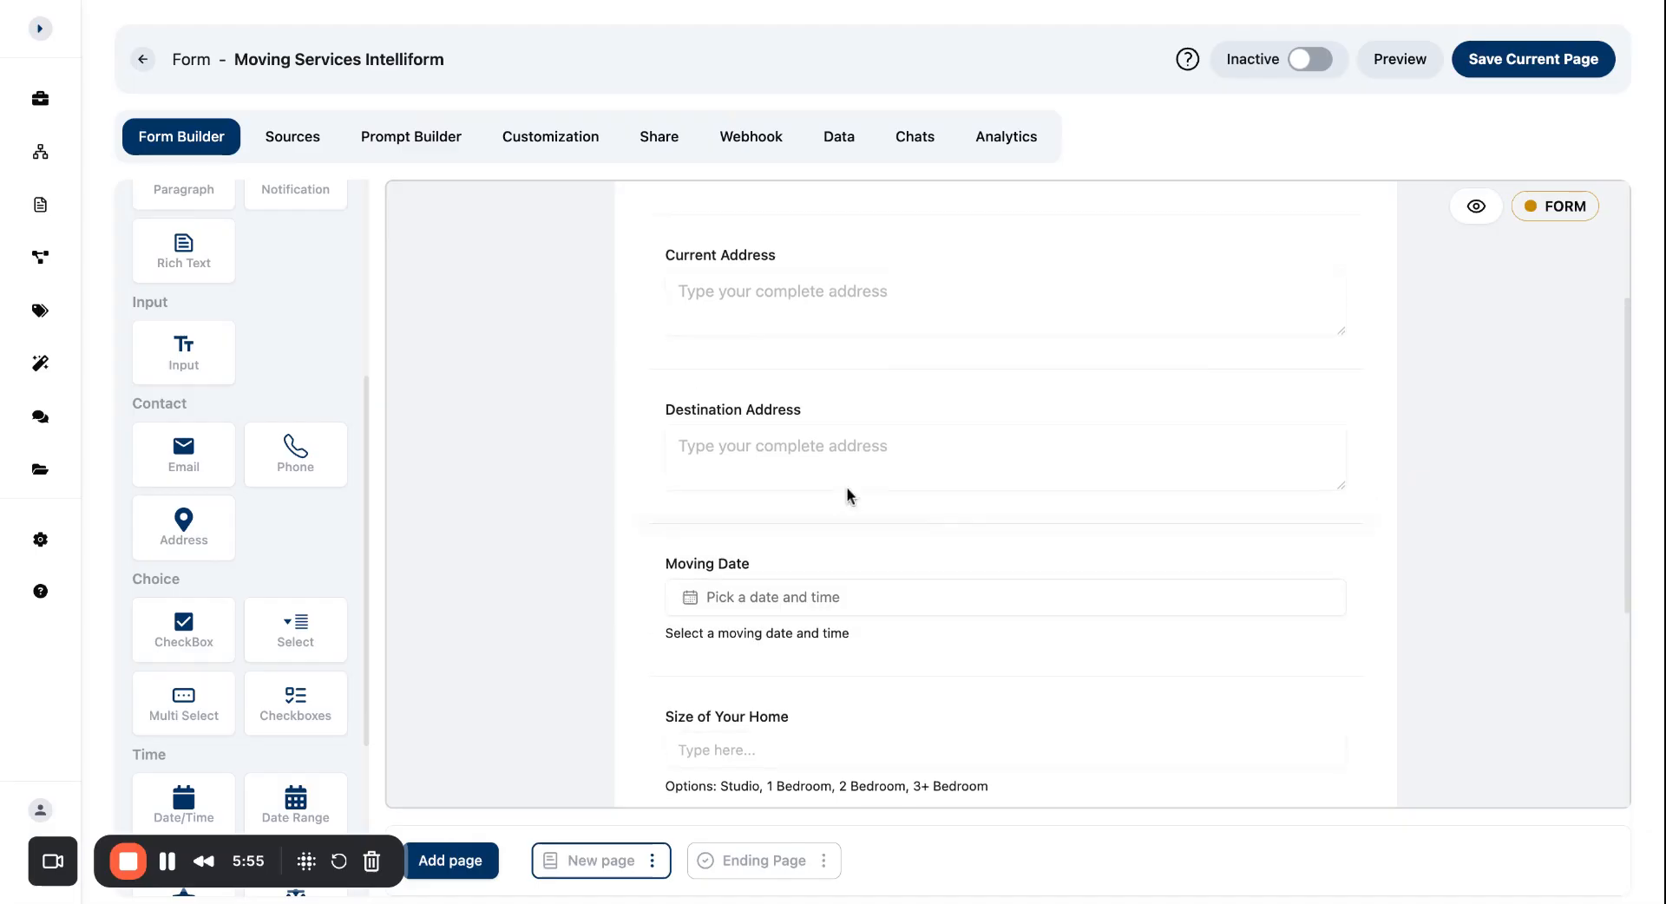
{"action": "scroll", "coordinate": [848, 503], "scroll_direction": "down", "scroll_amount": 5}
{"action": "left_click", "coordinate": [812, 365]}
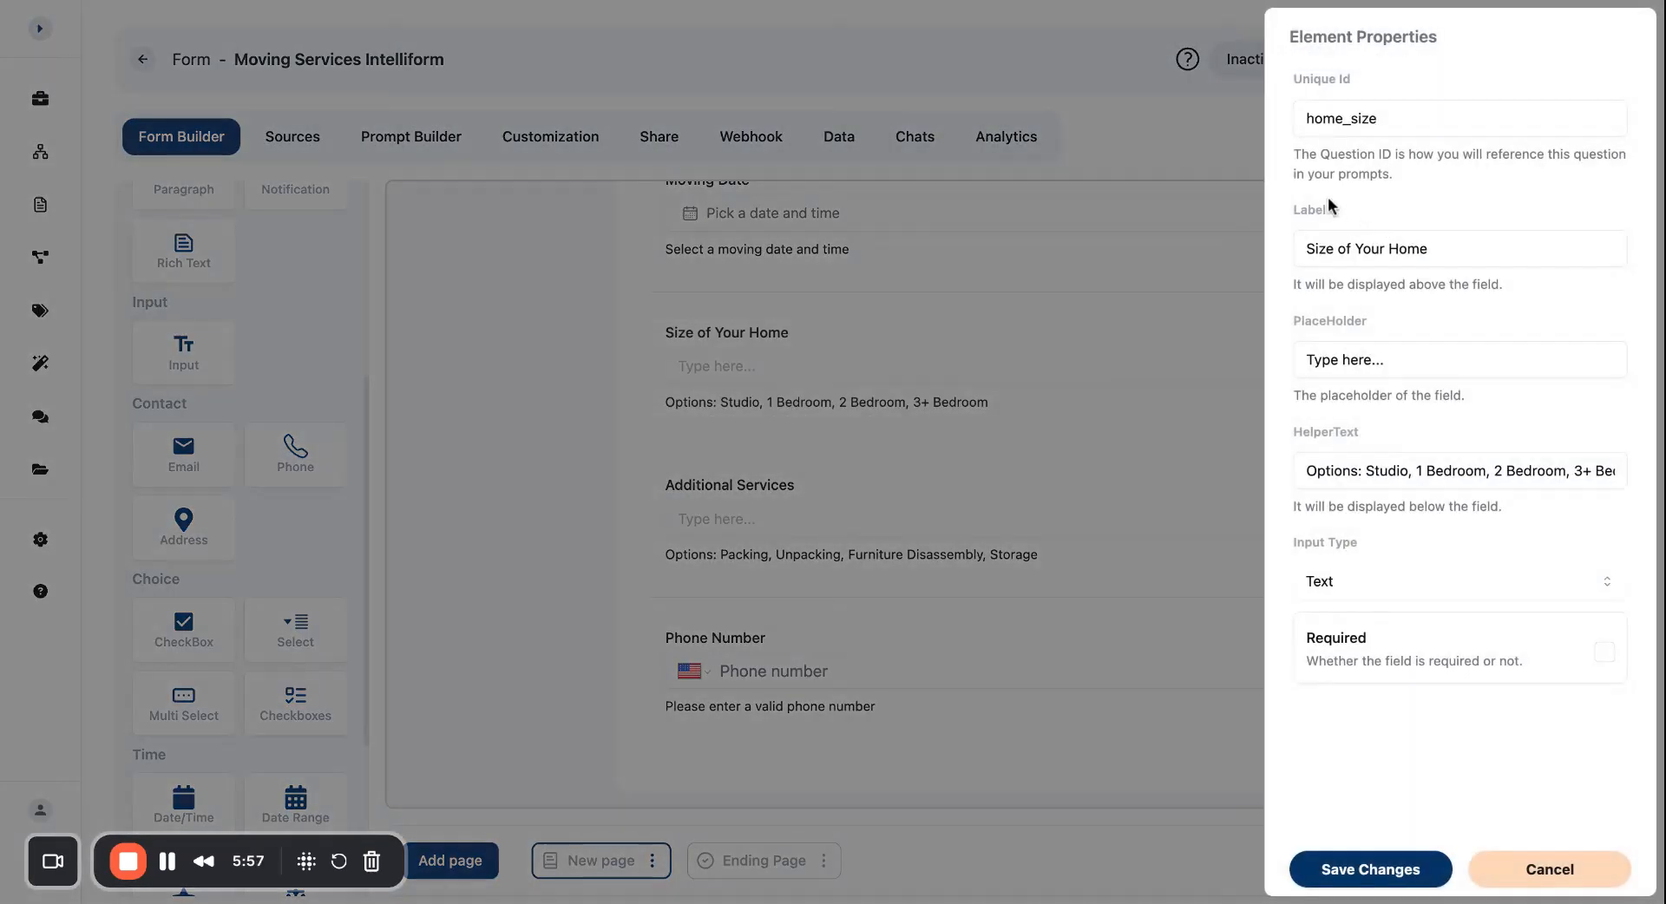
{"action": "left_click", "coordinate": [1301, 122]}
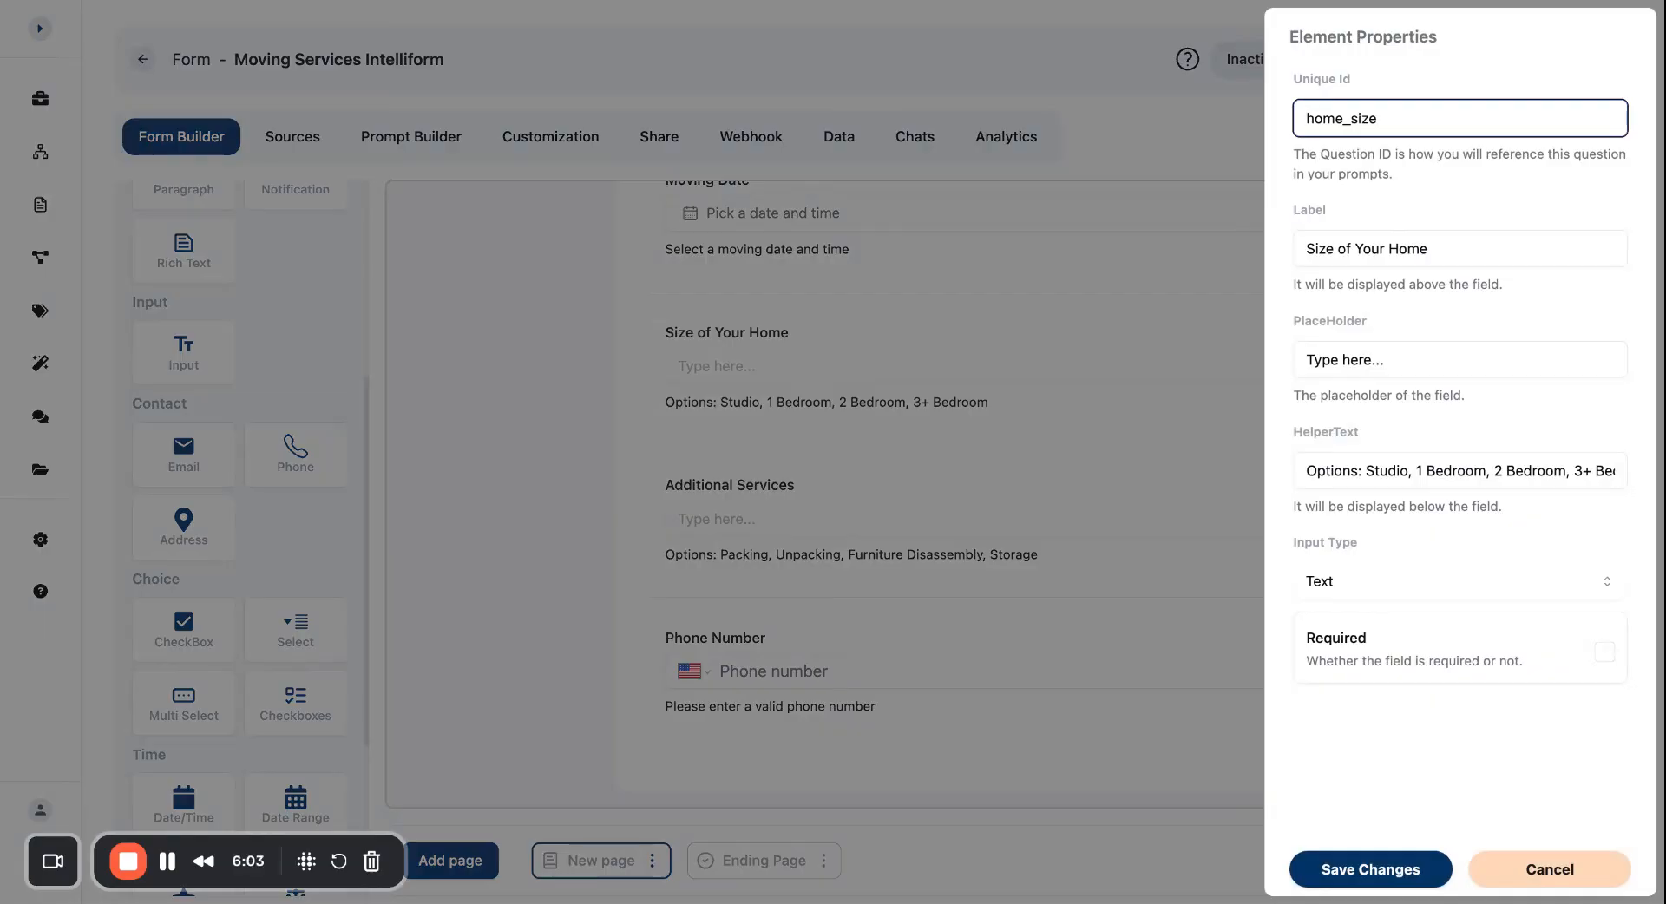
{"action": "left_click", "coordinate": [1553, 870]}
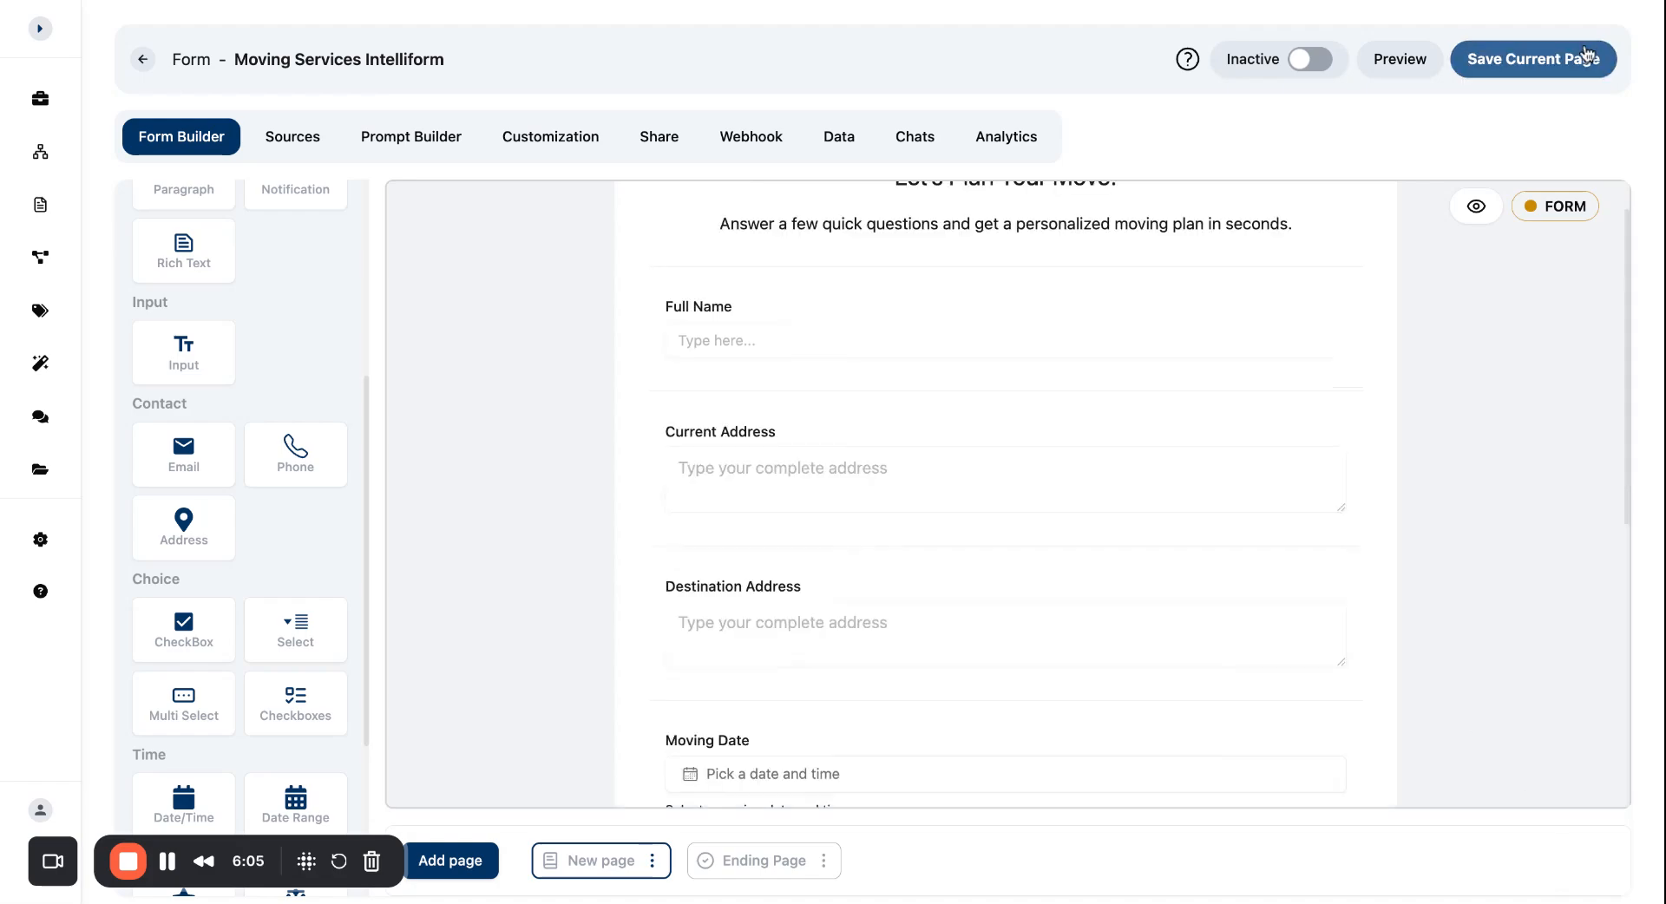
- Save the current form page and switch the form from inactive to active
{"action": "left_click", "coordinate": [1533, 59]}
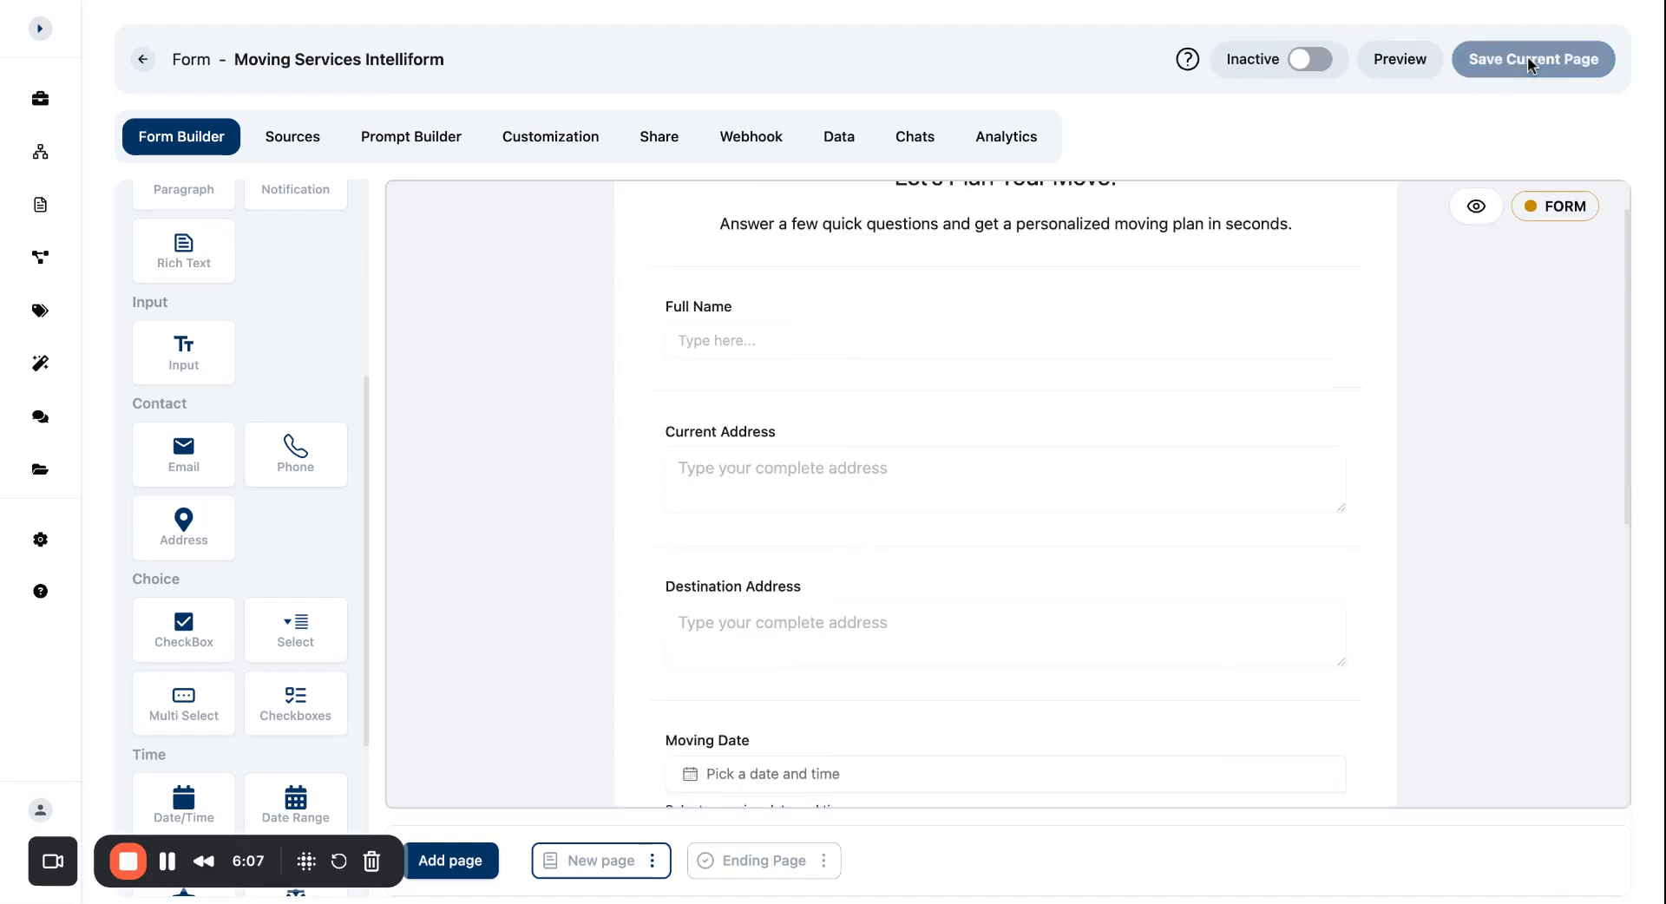
{"action": "left_click", "coordinate": [1312, 59]}
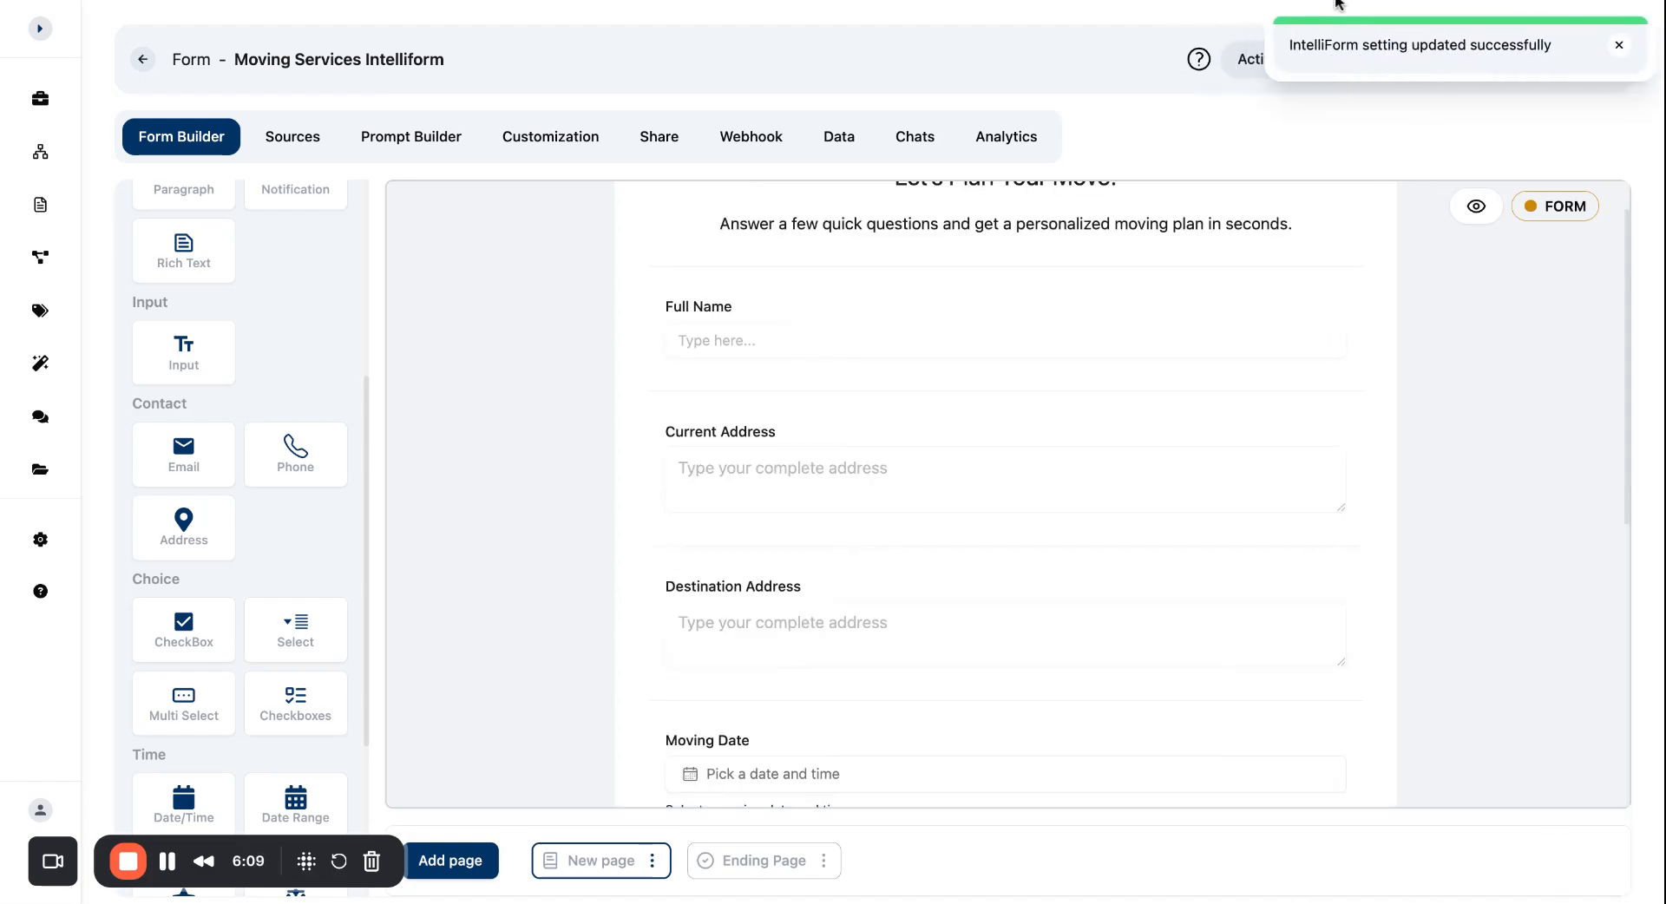
{"action": "left_click", "coordinate": [1626, 44]}
{"action": "left_click", "coordinate": [1553, 64]}
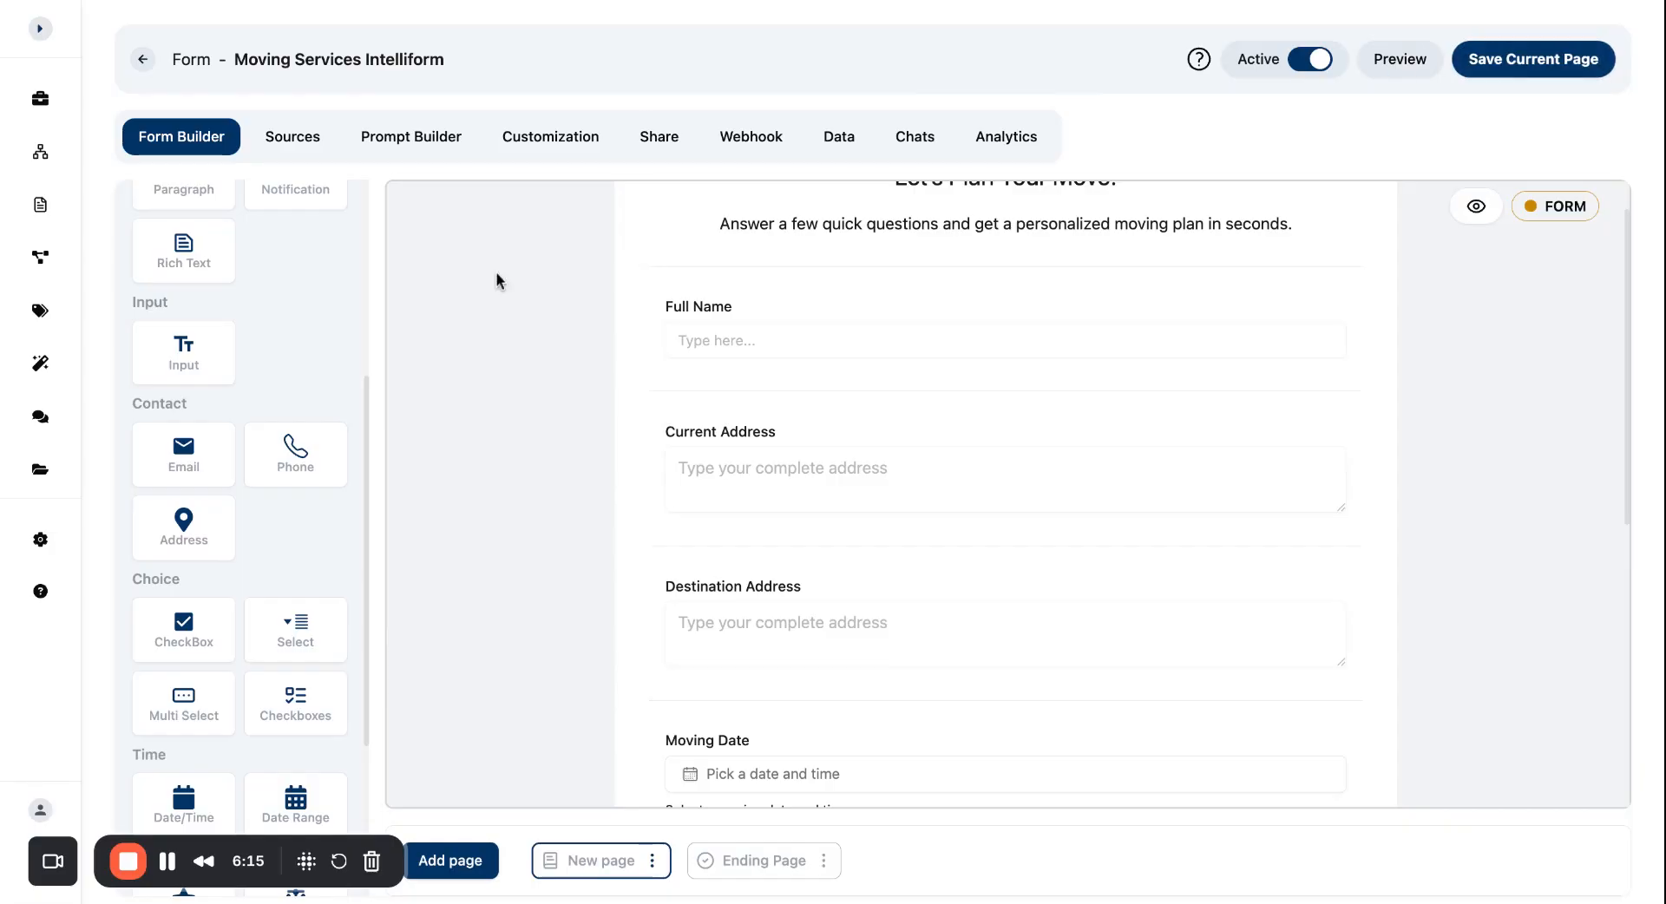
- Open the form's Sources section
{"action": "scroll", "coordinate": [296, 361], "scroll_direction": "up", "scroll_amount": 5}
{"action": "left_click", "coordinate": [295, 142]}
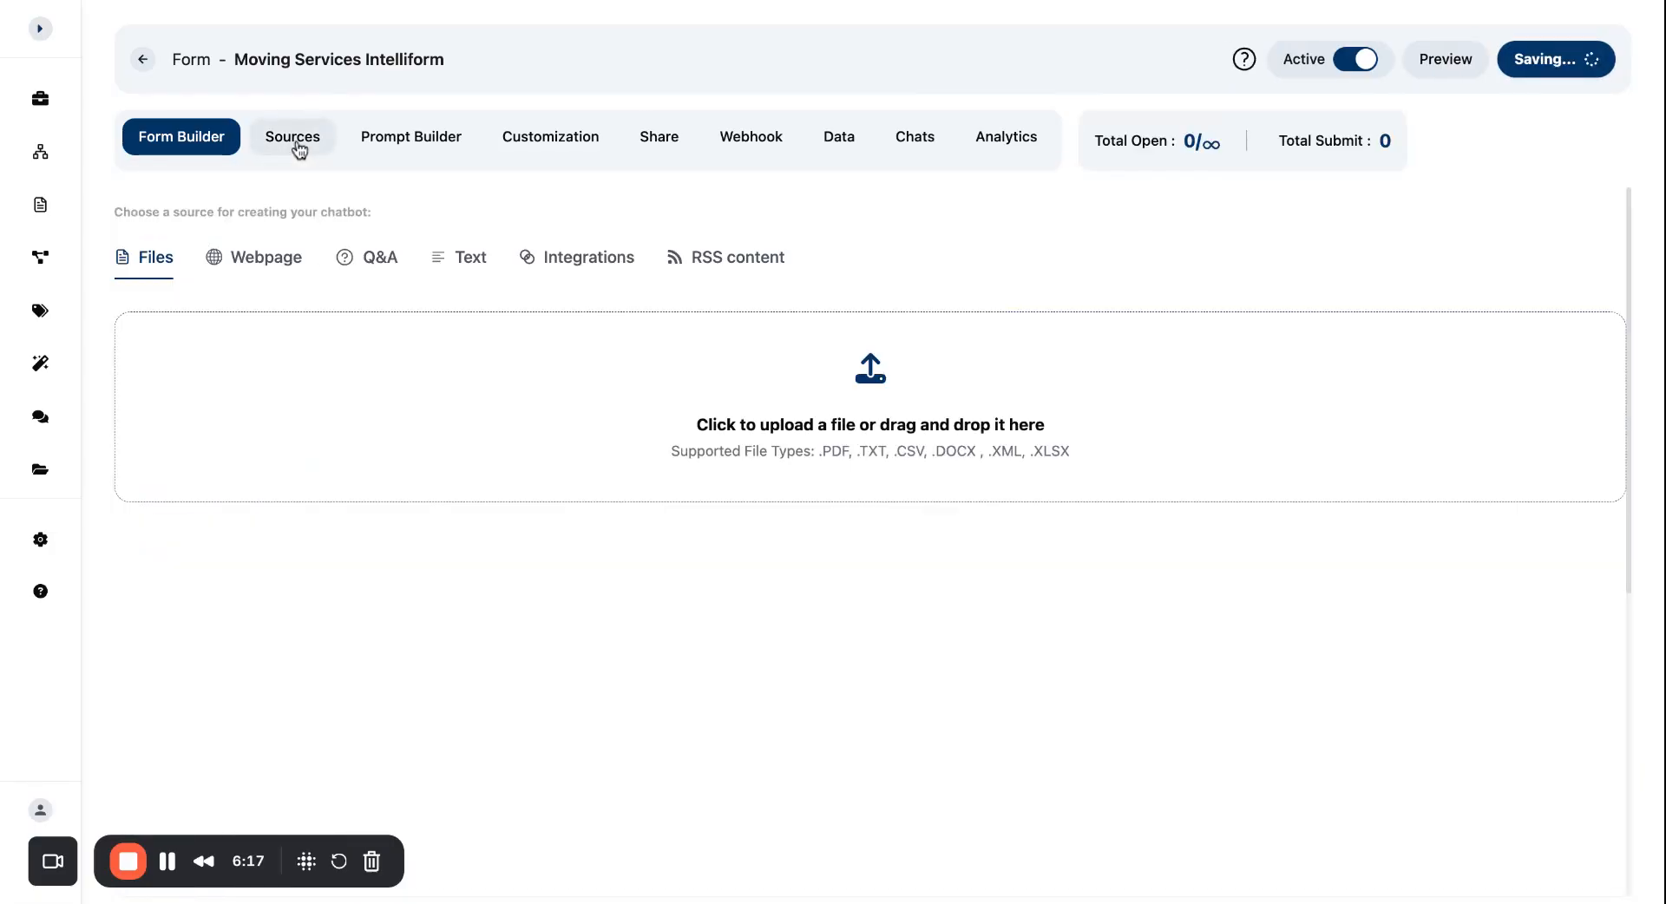